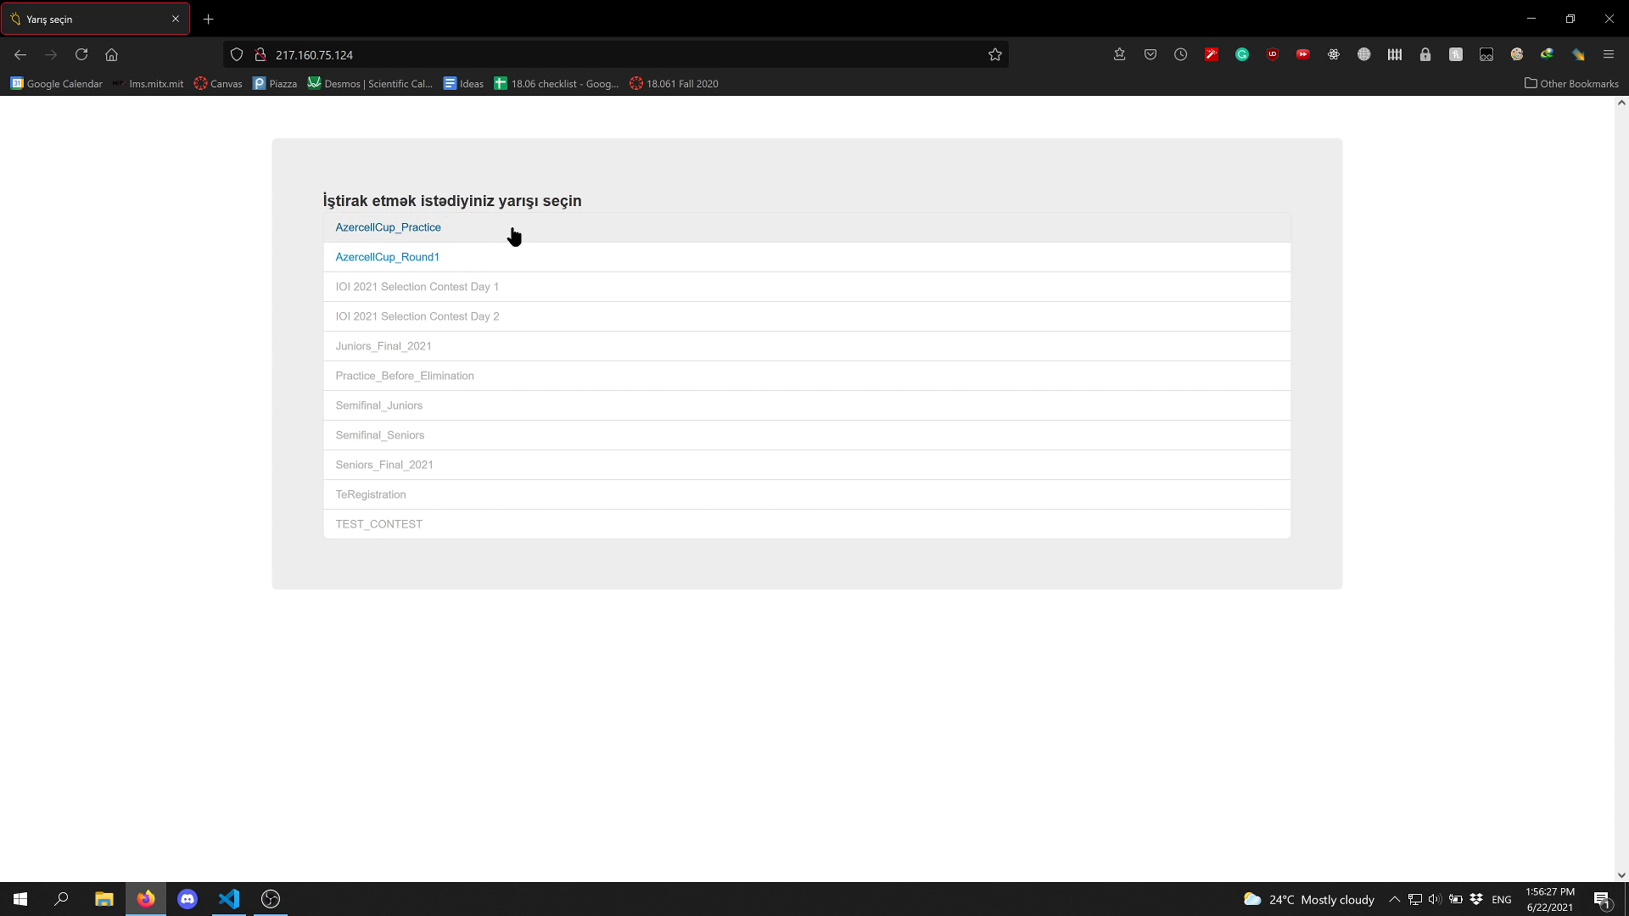
Open the AzercellCup_Practice contest and look through the interface languages offered on its login page
click(456, 243)
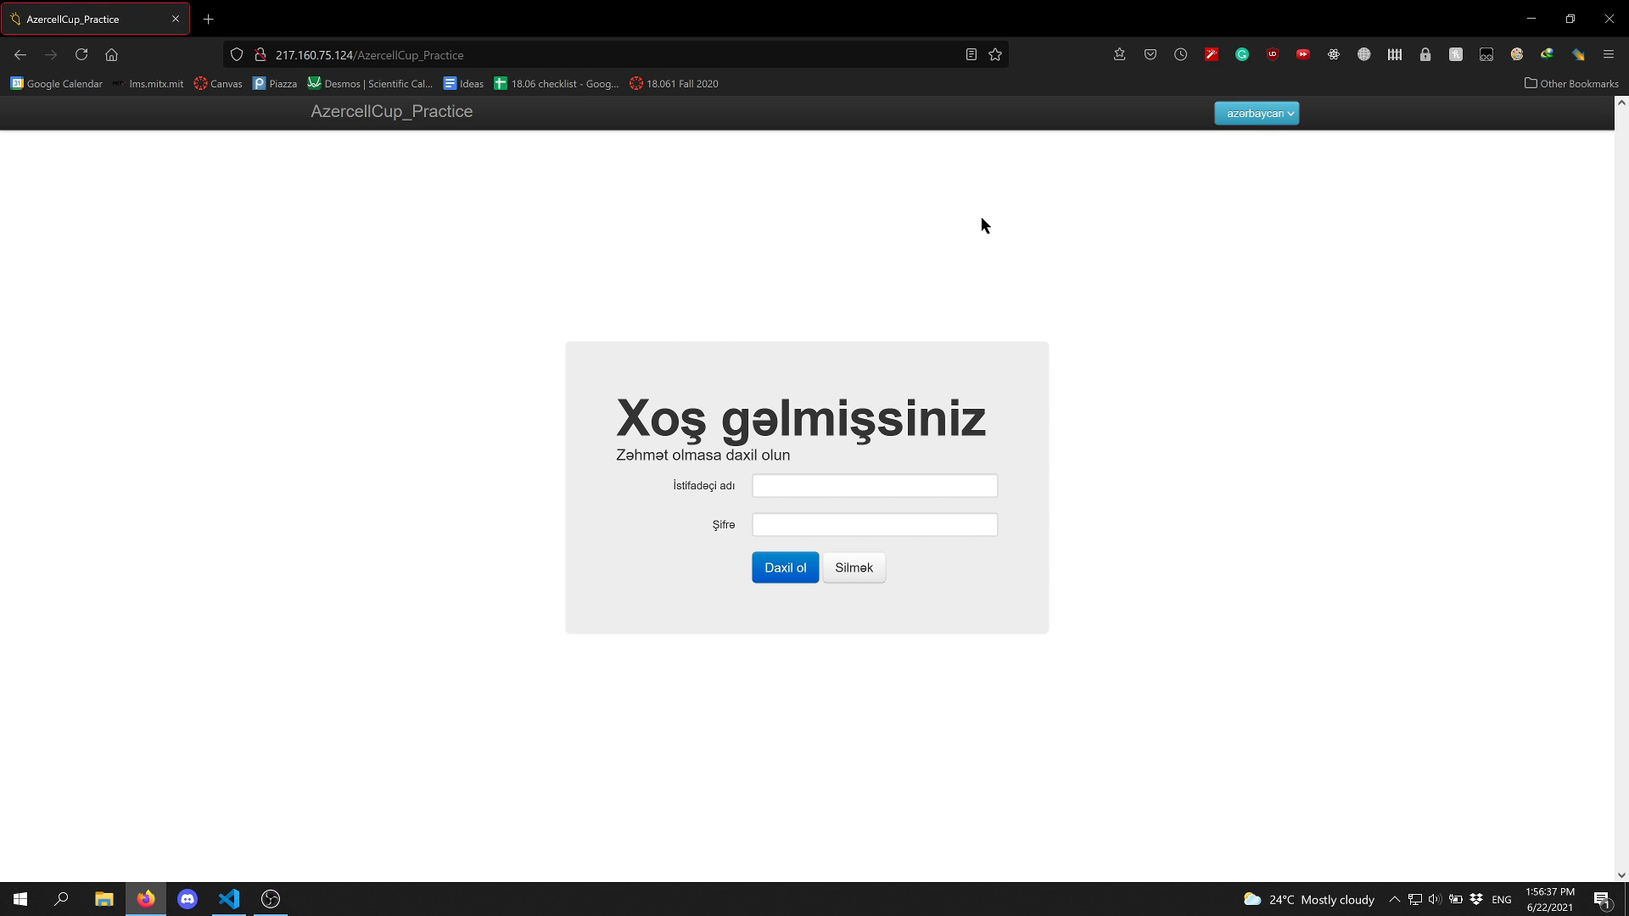
click(1241, 118)
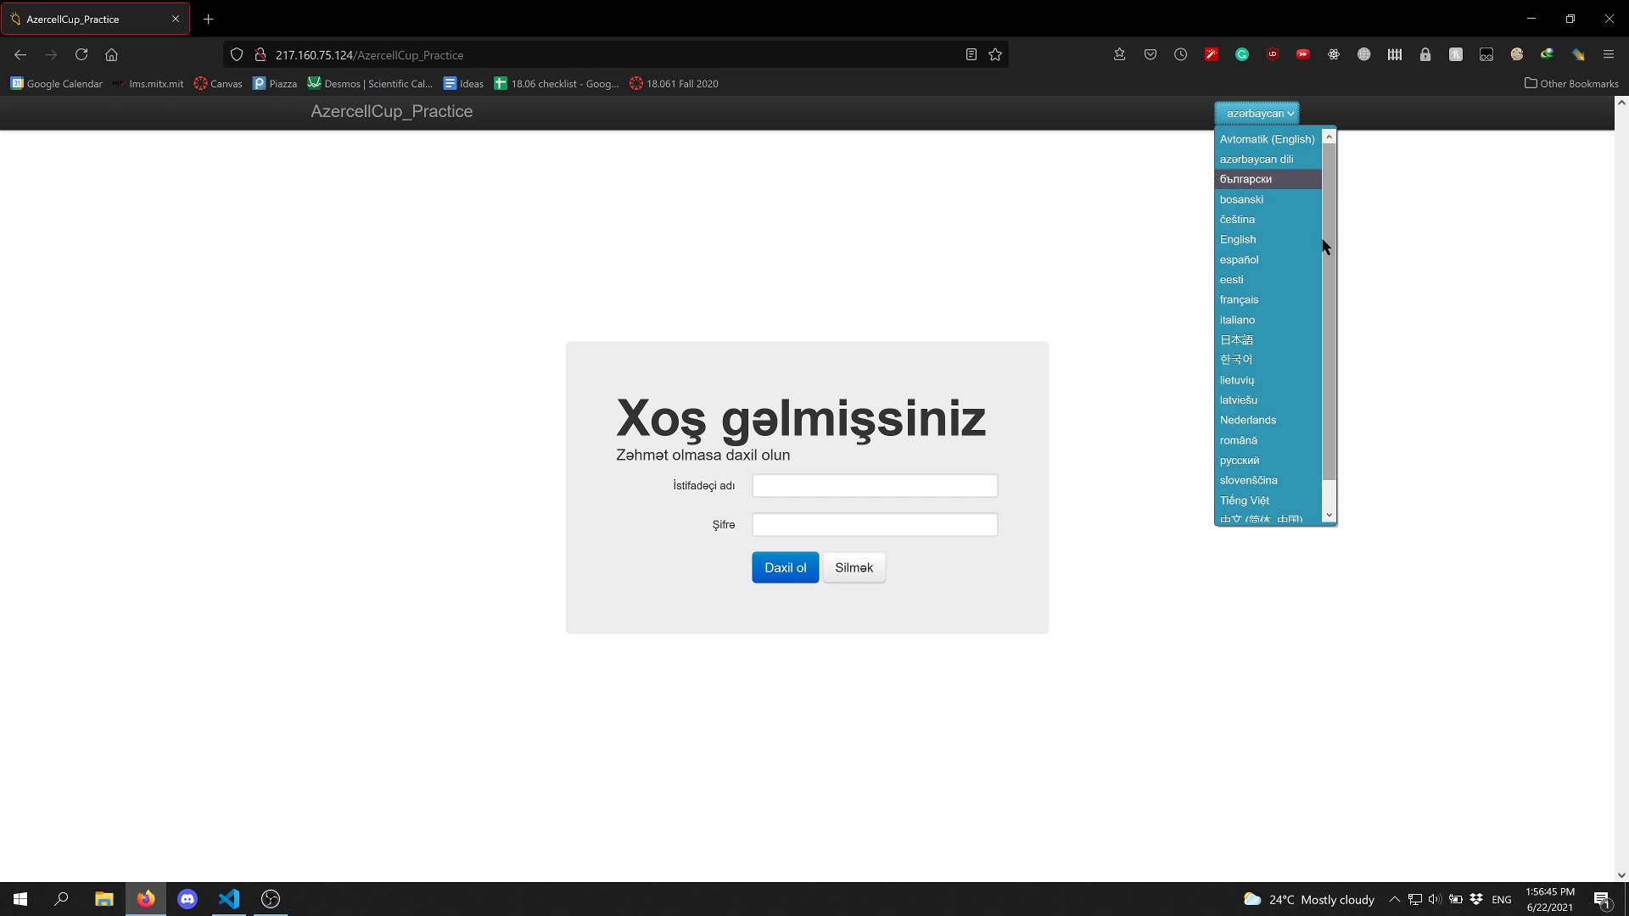
scroll(1296, 246, down, 1)
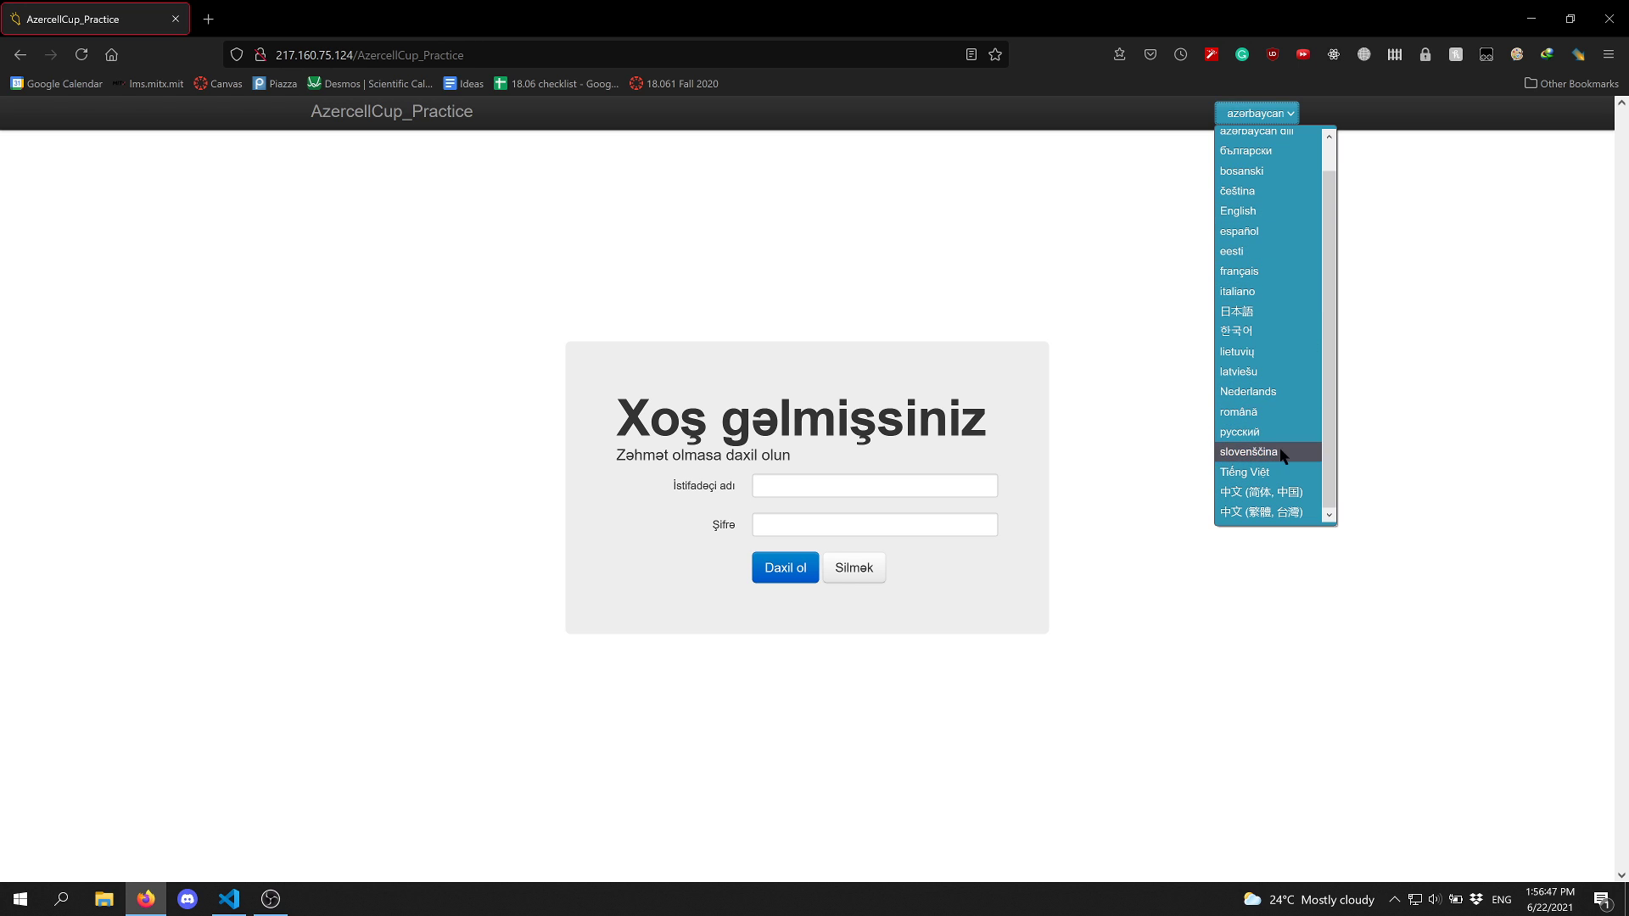
scroll(1336, 326, up, 1)
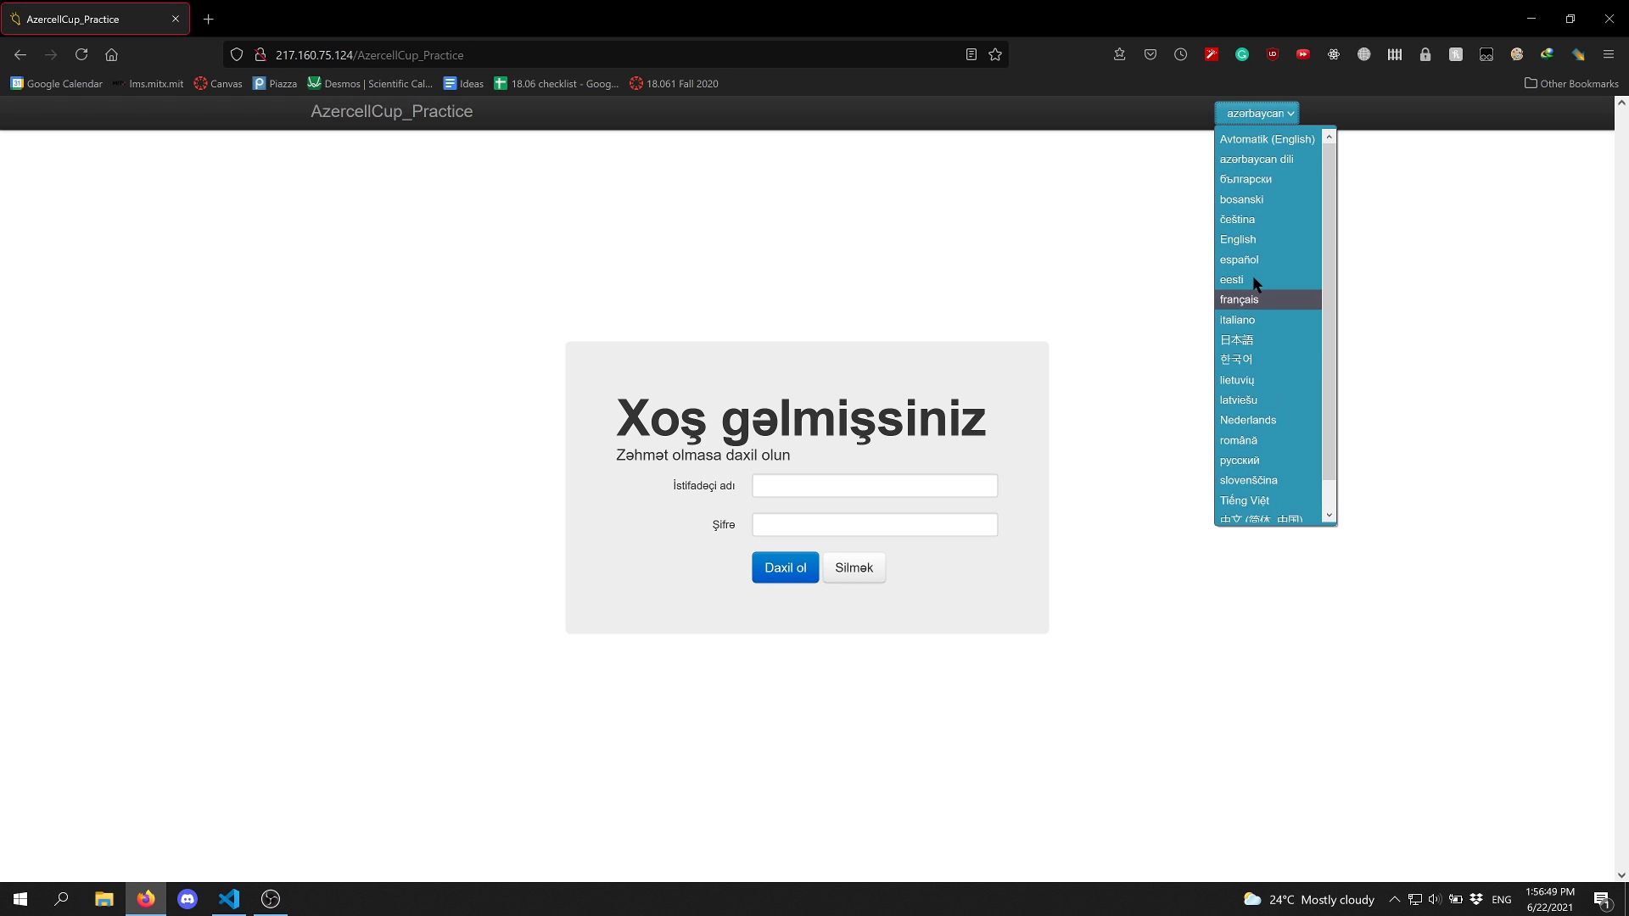
click(1028, 285)
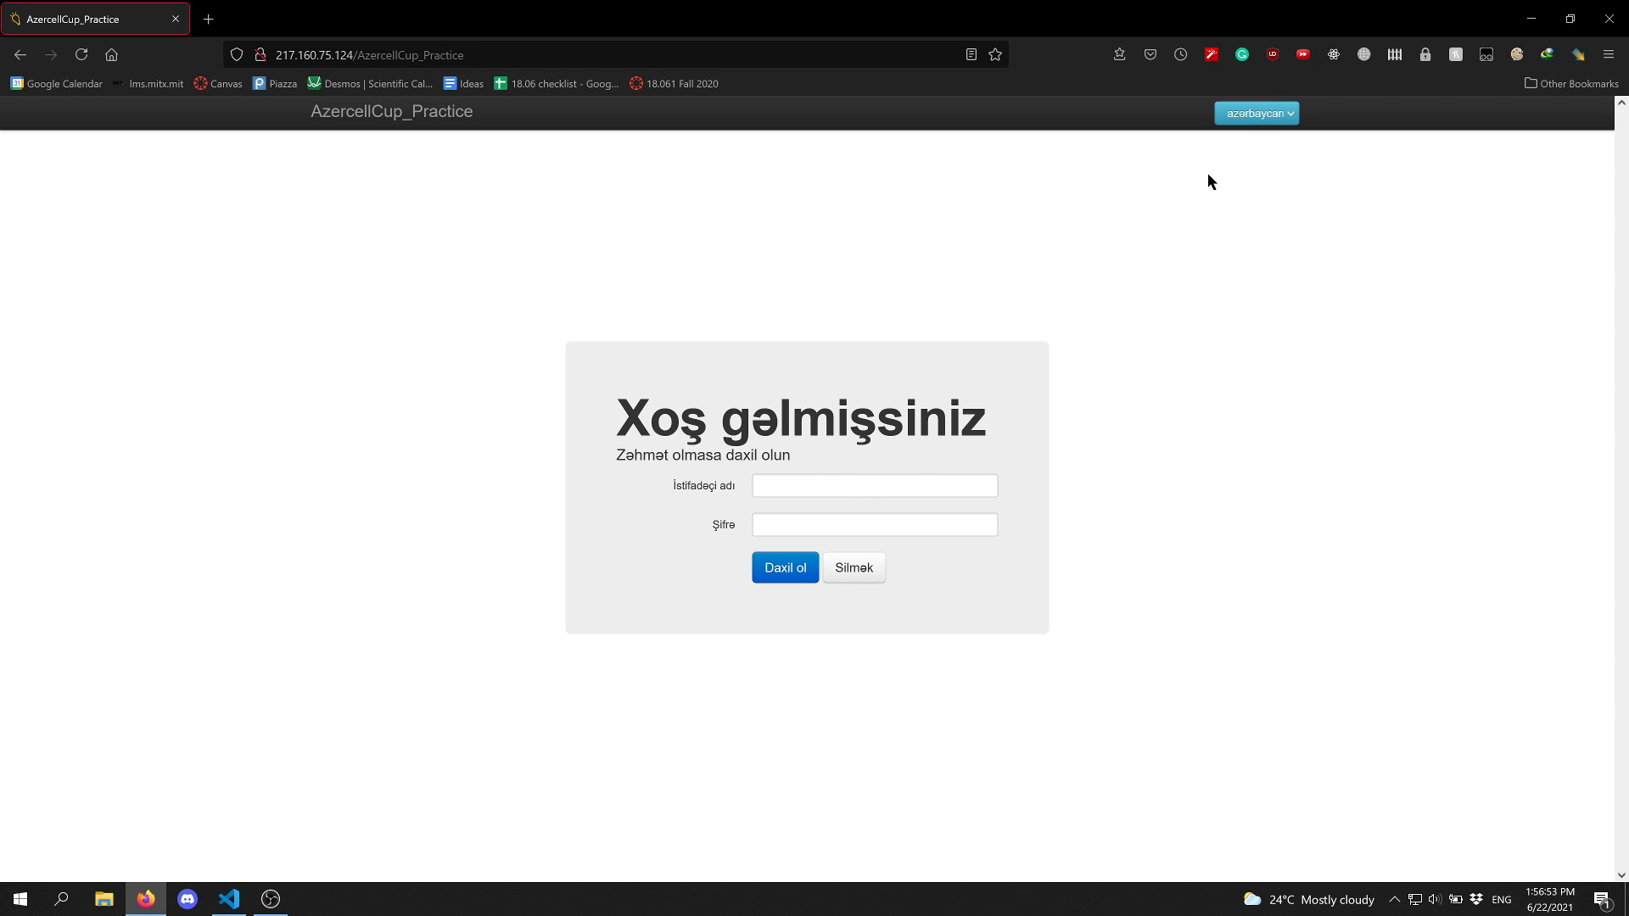
Log in to the contest with the account's username and password, without saving the login in the browser
click(830, 489)
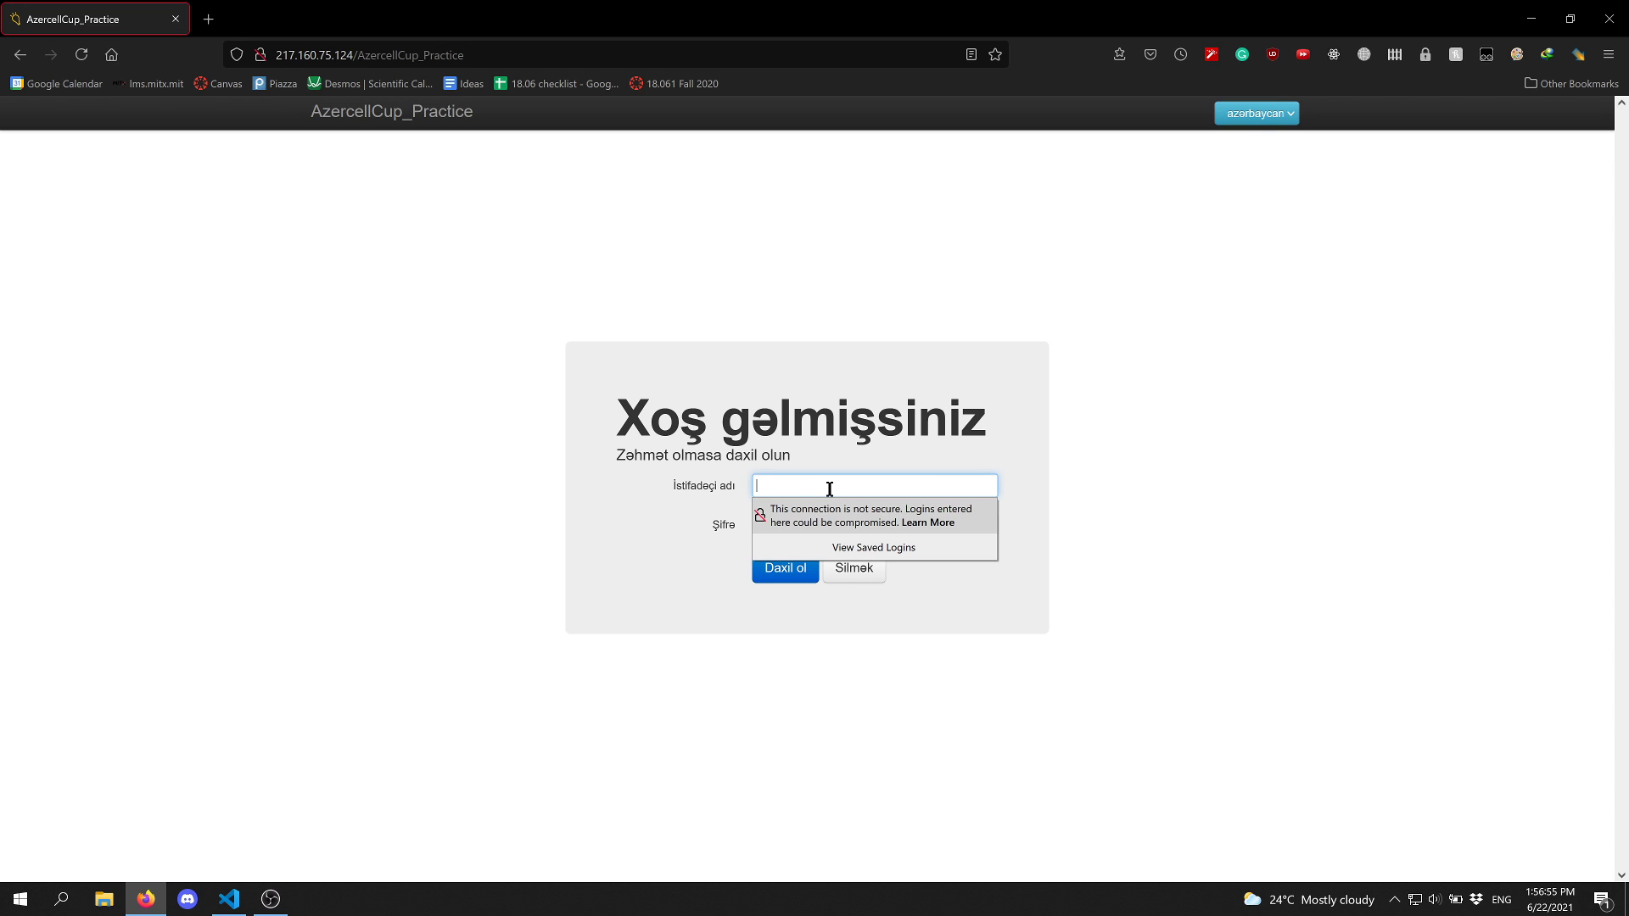
text(barish)
key(Tab)
text(•••••••••)
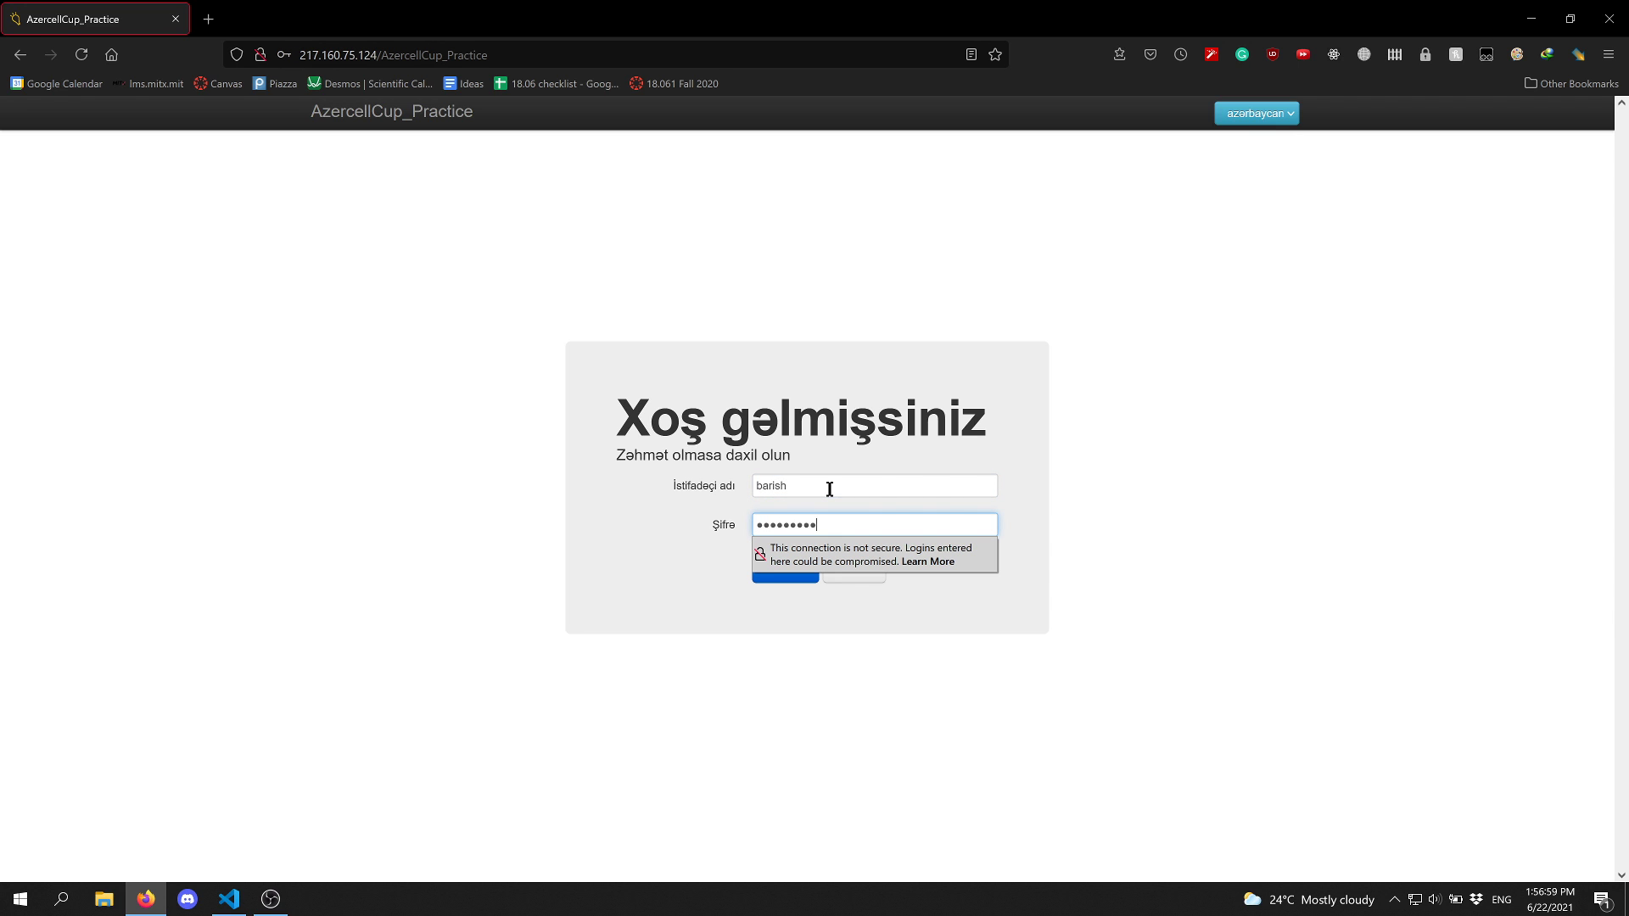
key(Return)
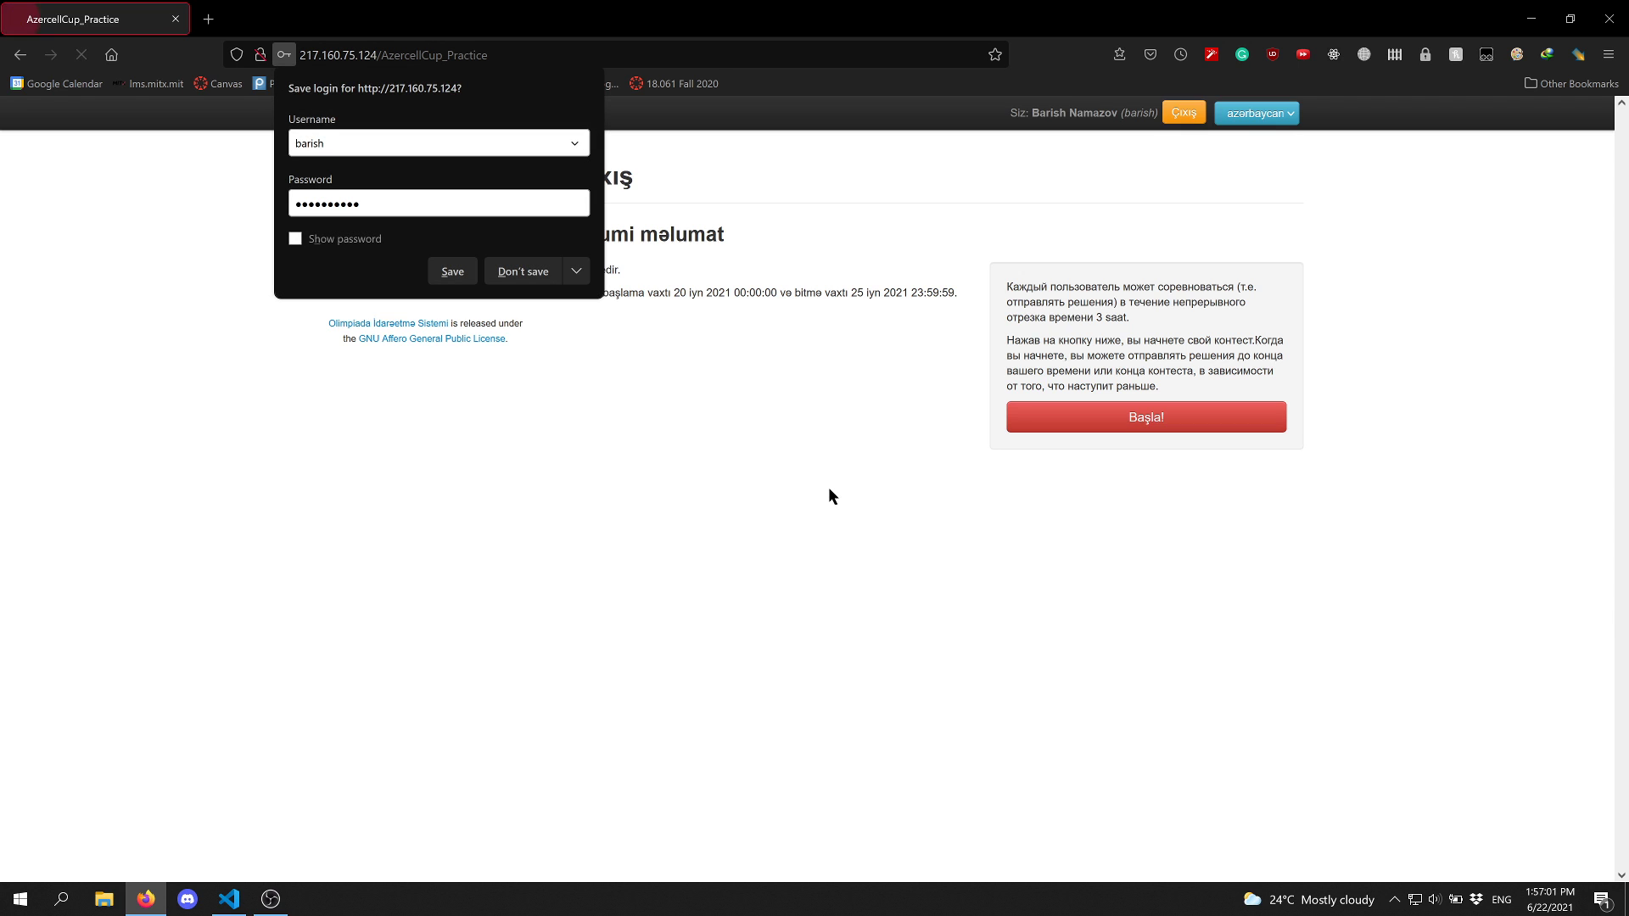
click(829, 490)
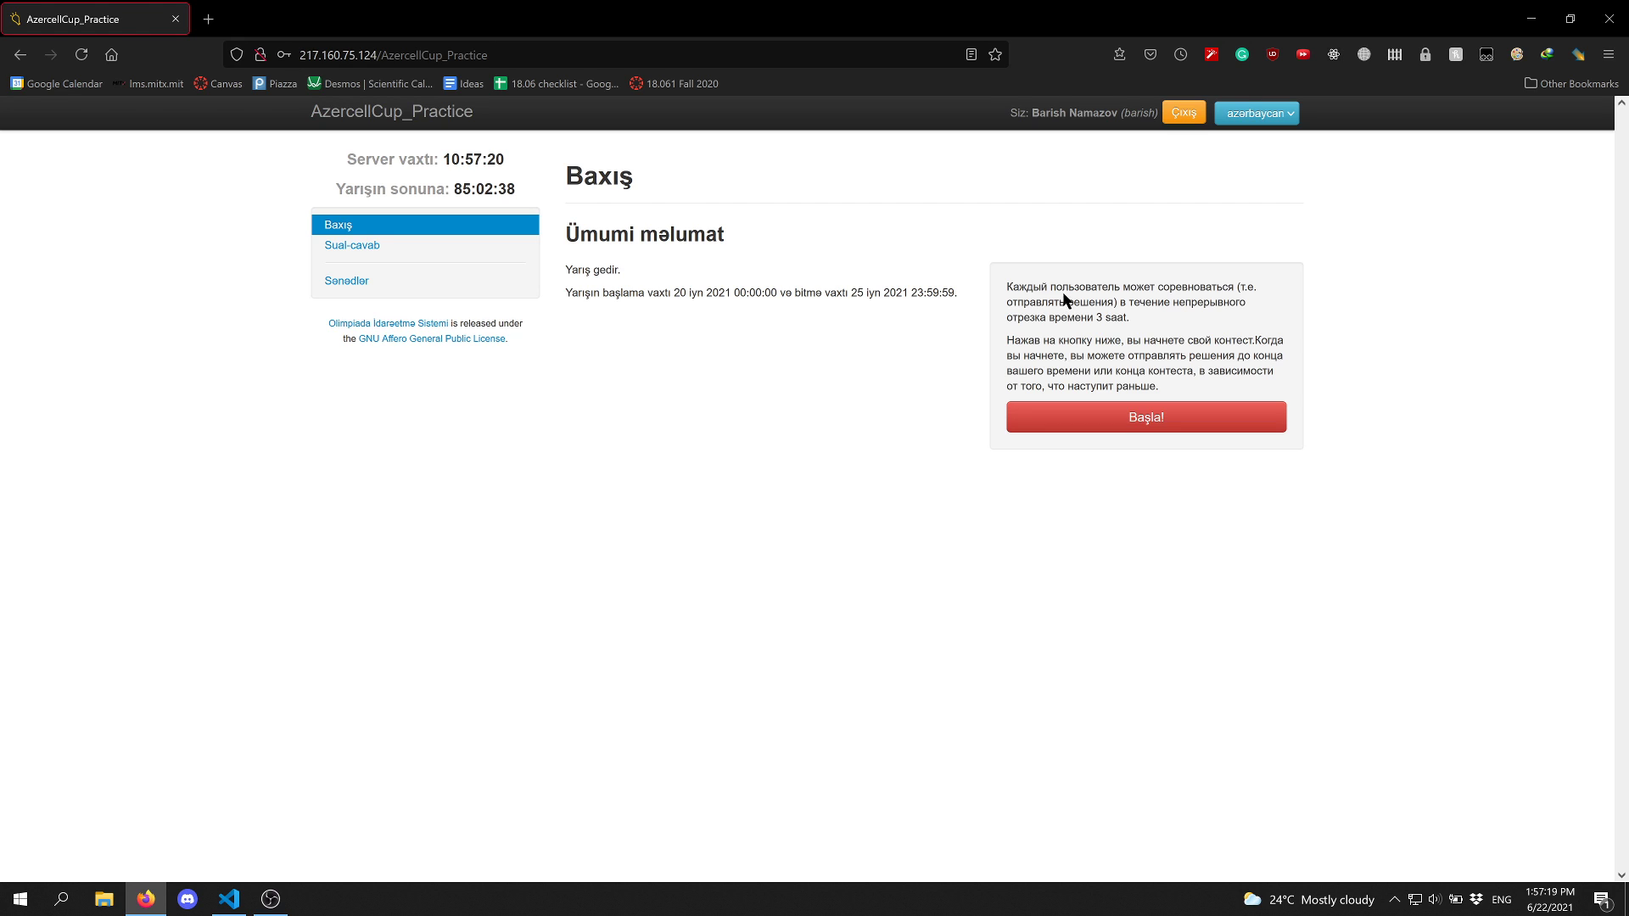
Examine the participation time rules and the contest's start and end dates on the overview page
double_click(1115, 319)
drag(1101, 320, 1093, 331)
click(1166, 355)
drag(866, 293, 909, 293)
click(888, 294)
Open the Sual-cavab page and examine the subject and text fields for asking the jury a question
click(376, 253)
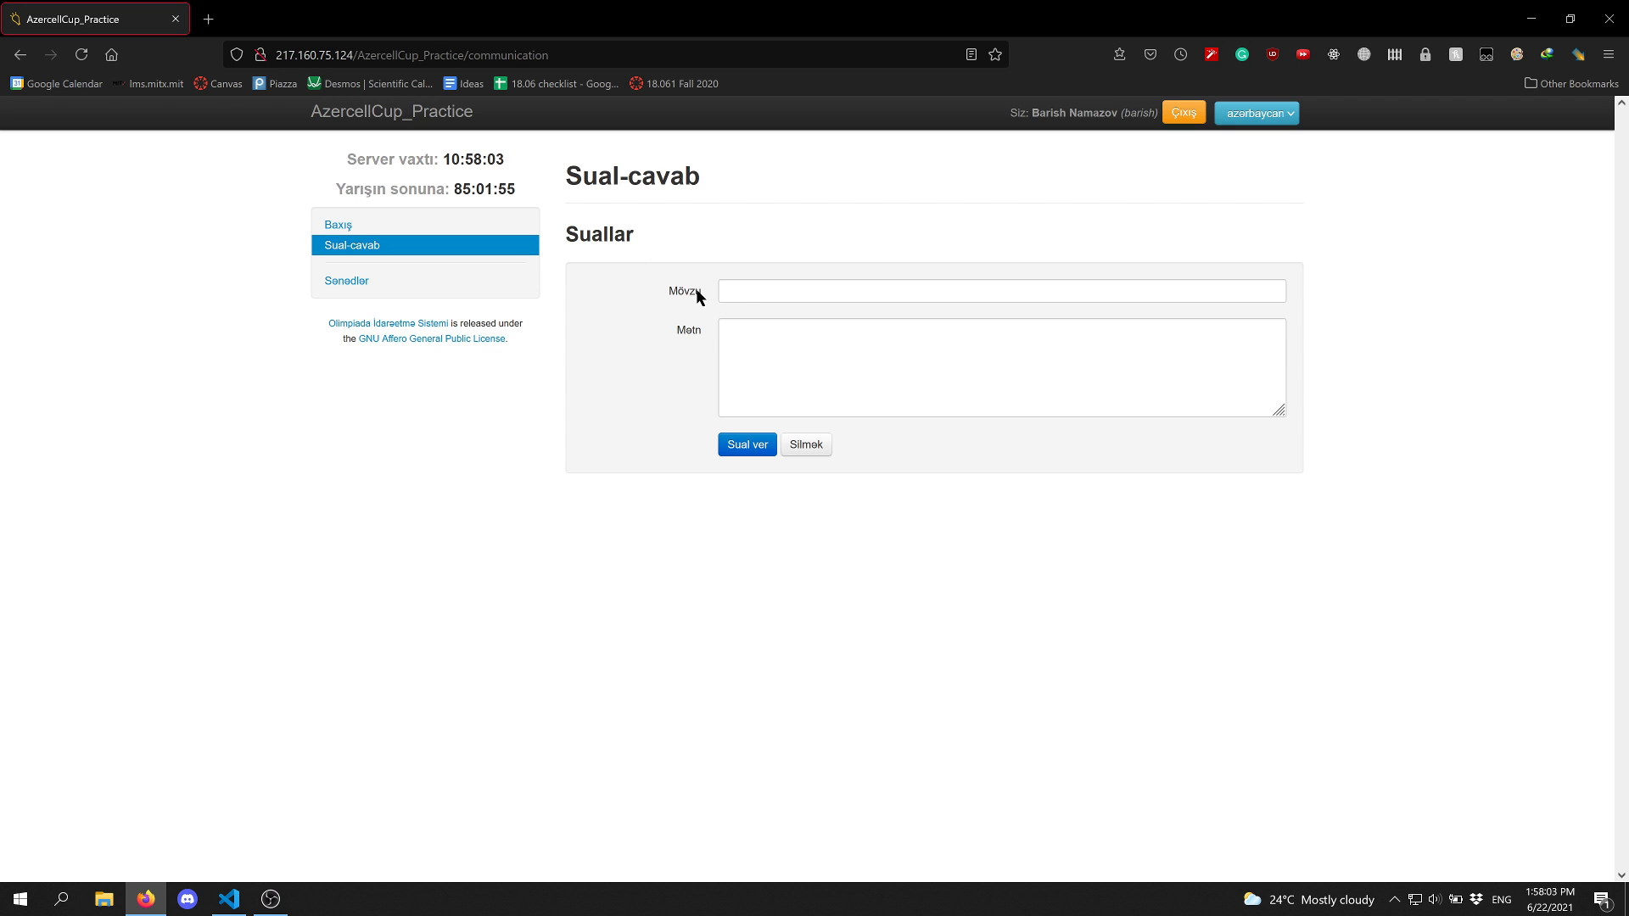
click(745, 291)
click(774, 334)
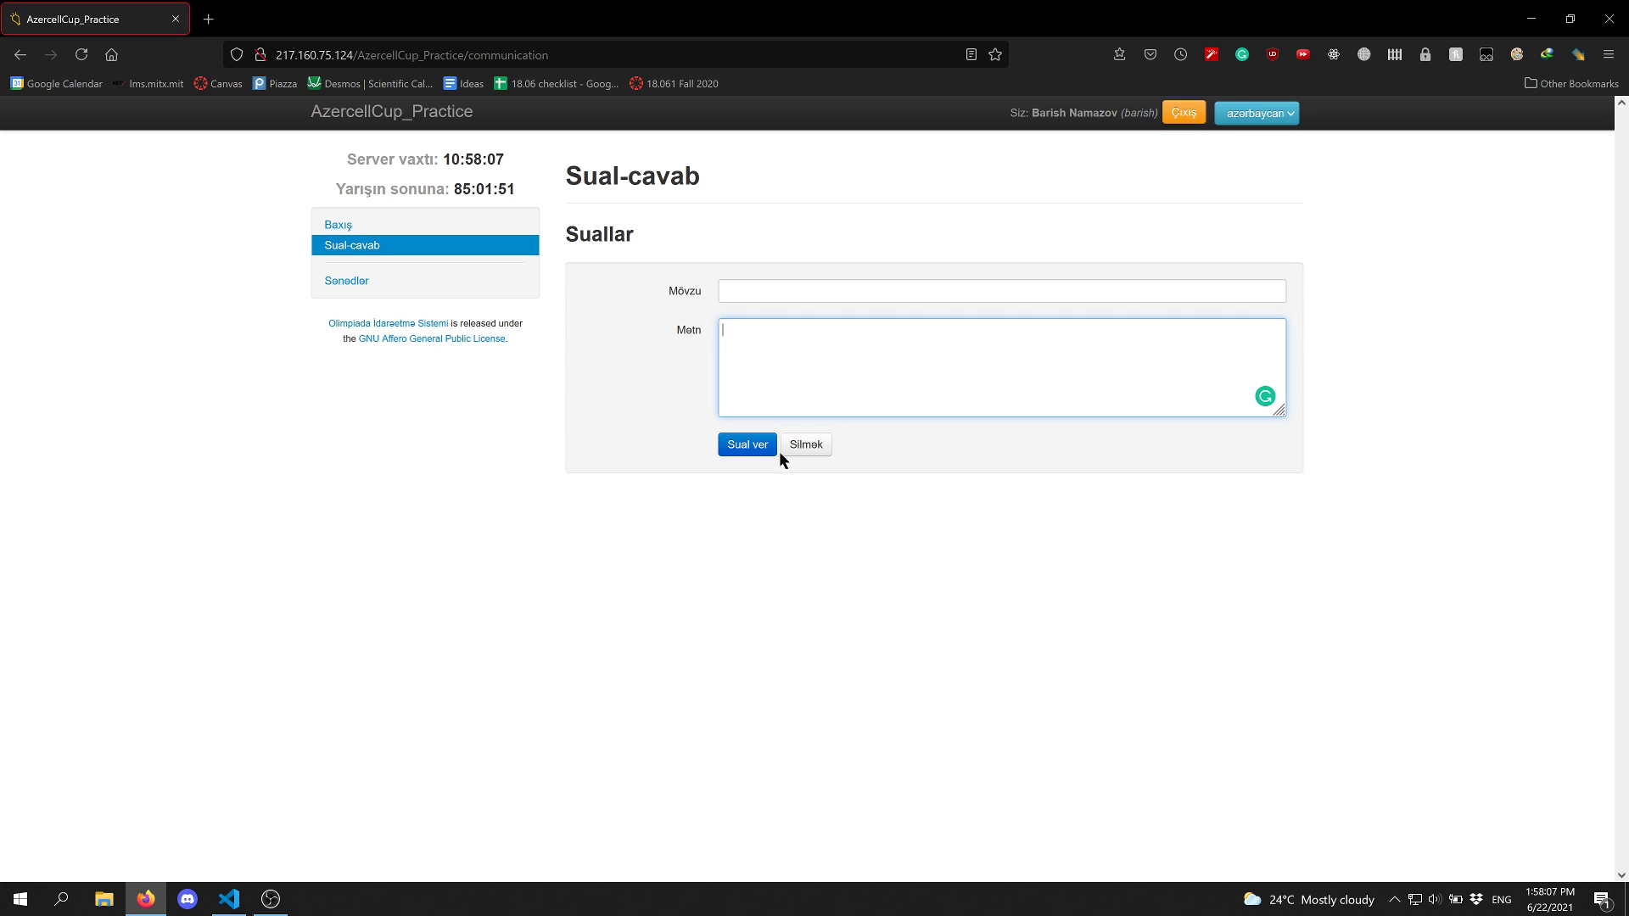
click(762, 473)
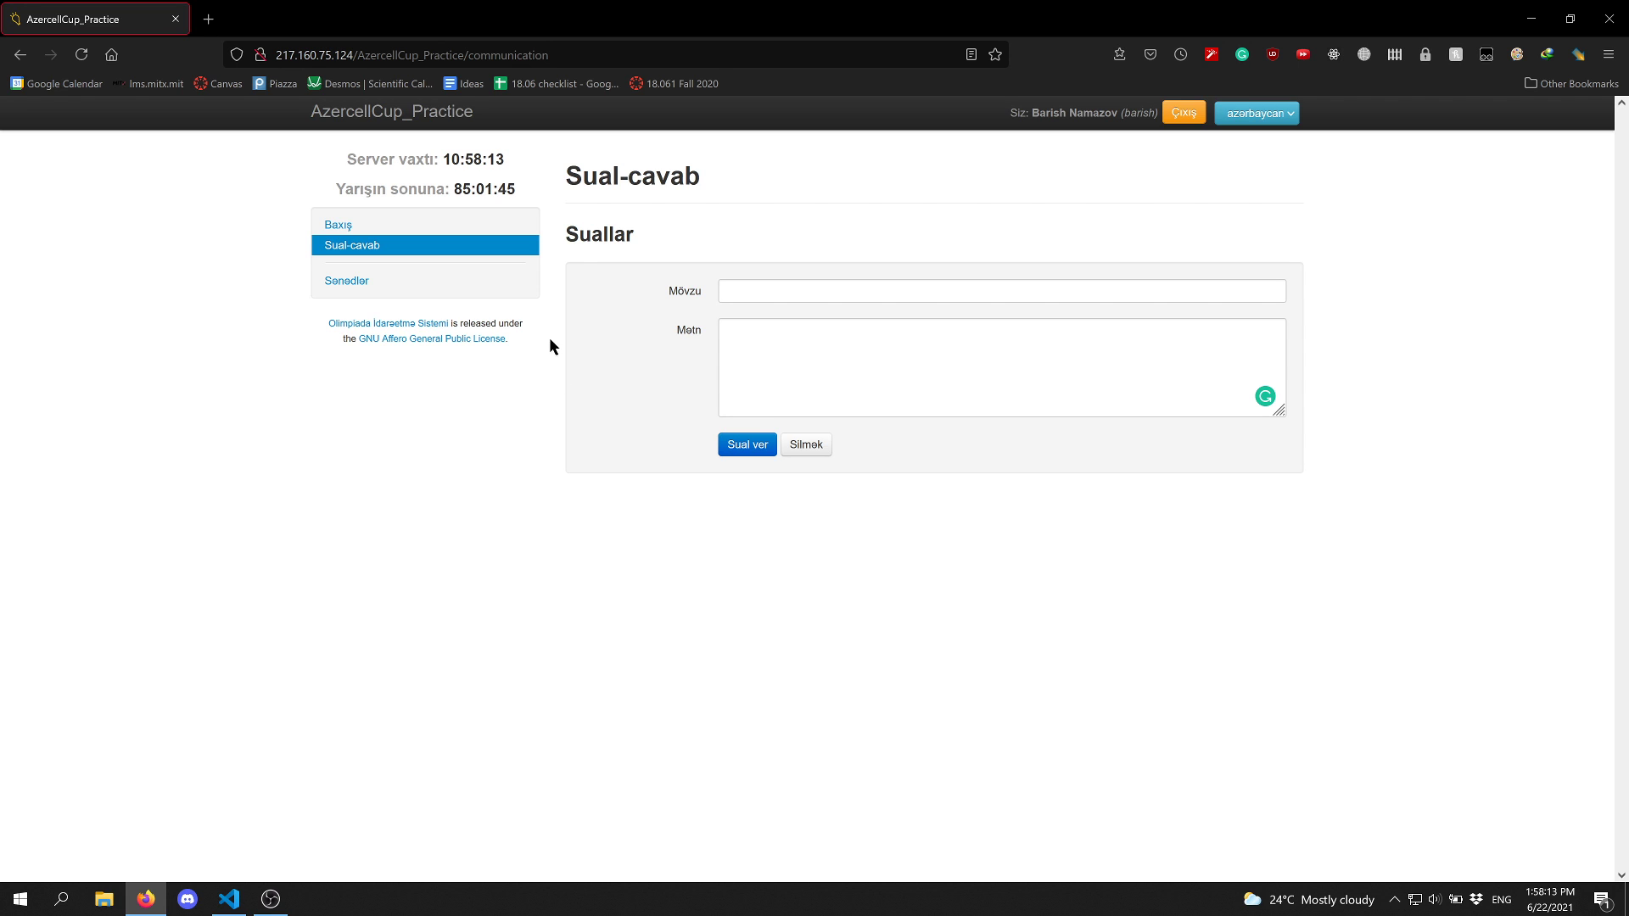
Open the Sənədlər page, look through its Standard Template Library reference in a separate tab, and close that tab
click(515, 295)
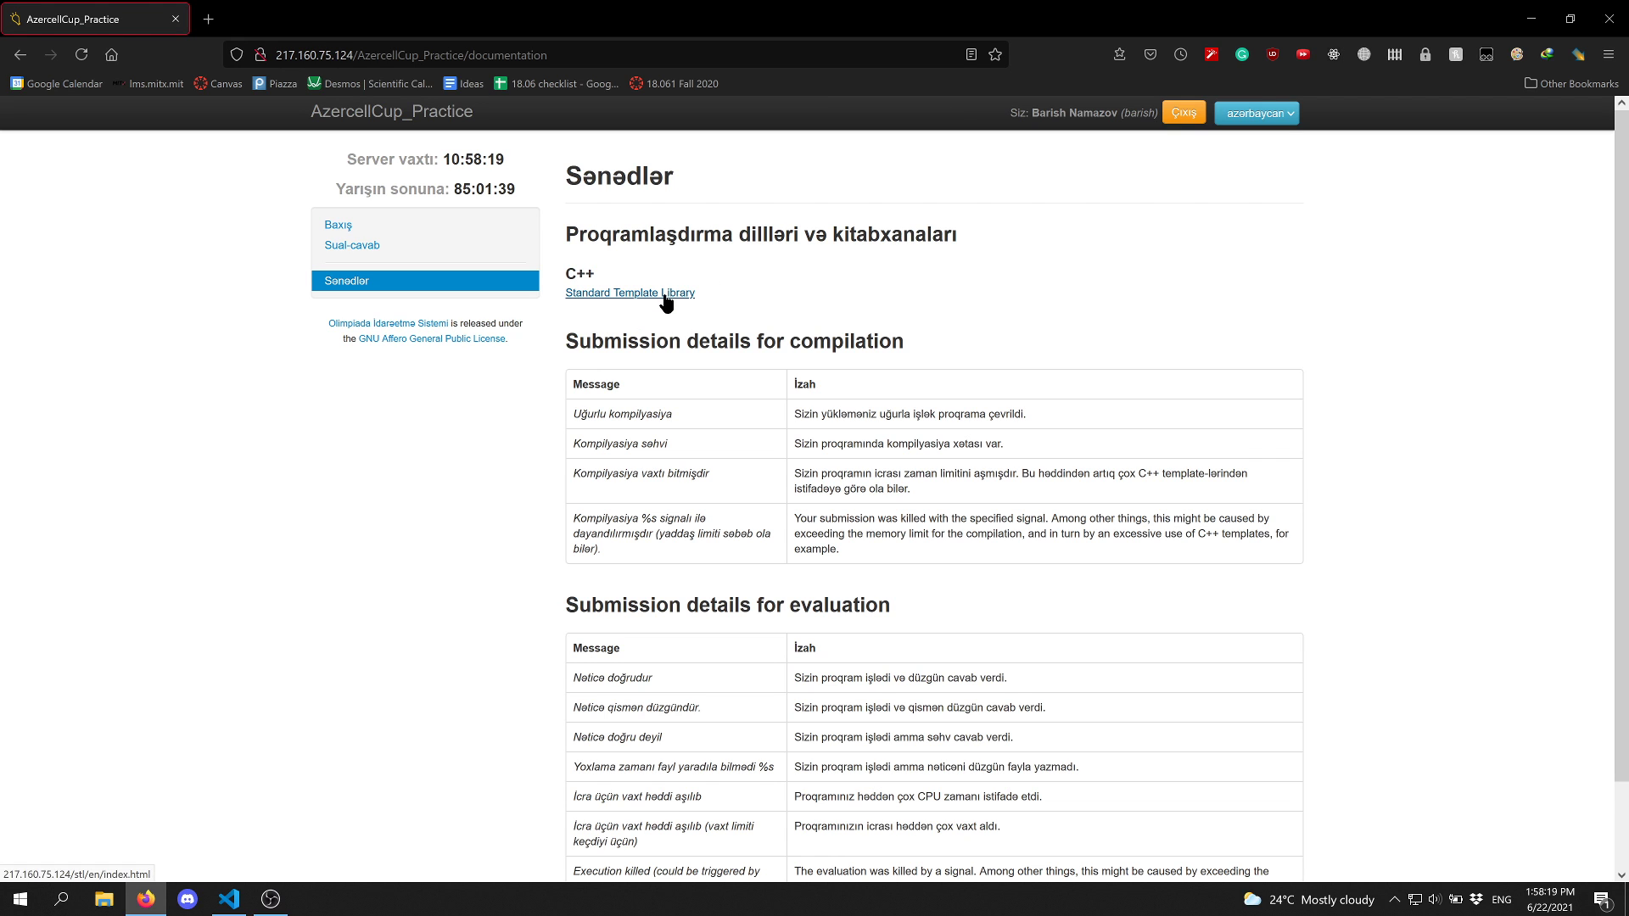
right_click(666, 300)
click(698, 306)
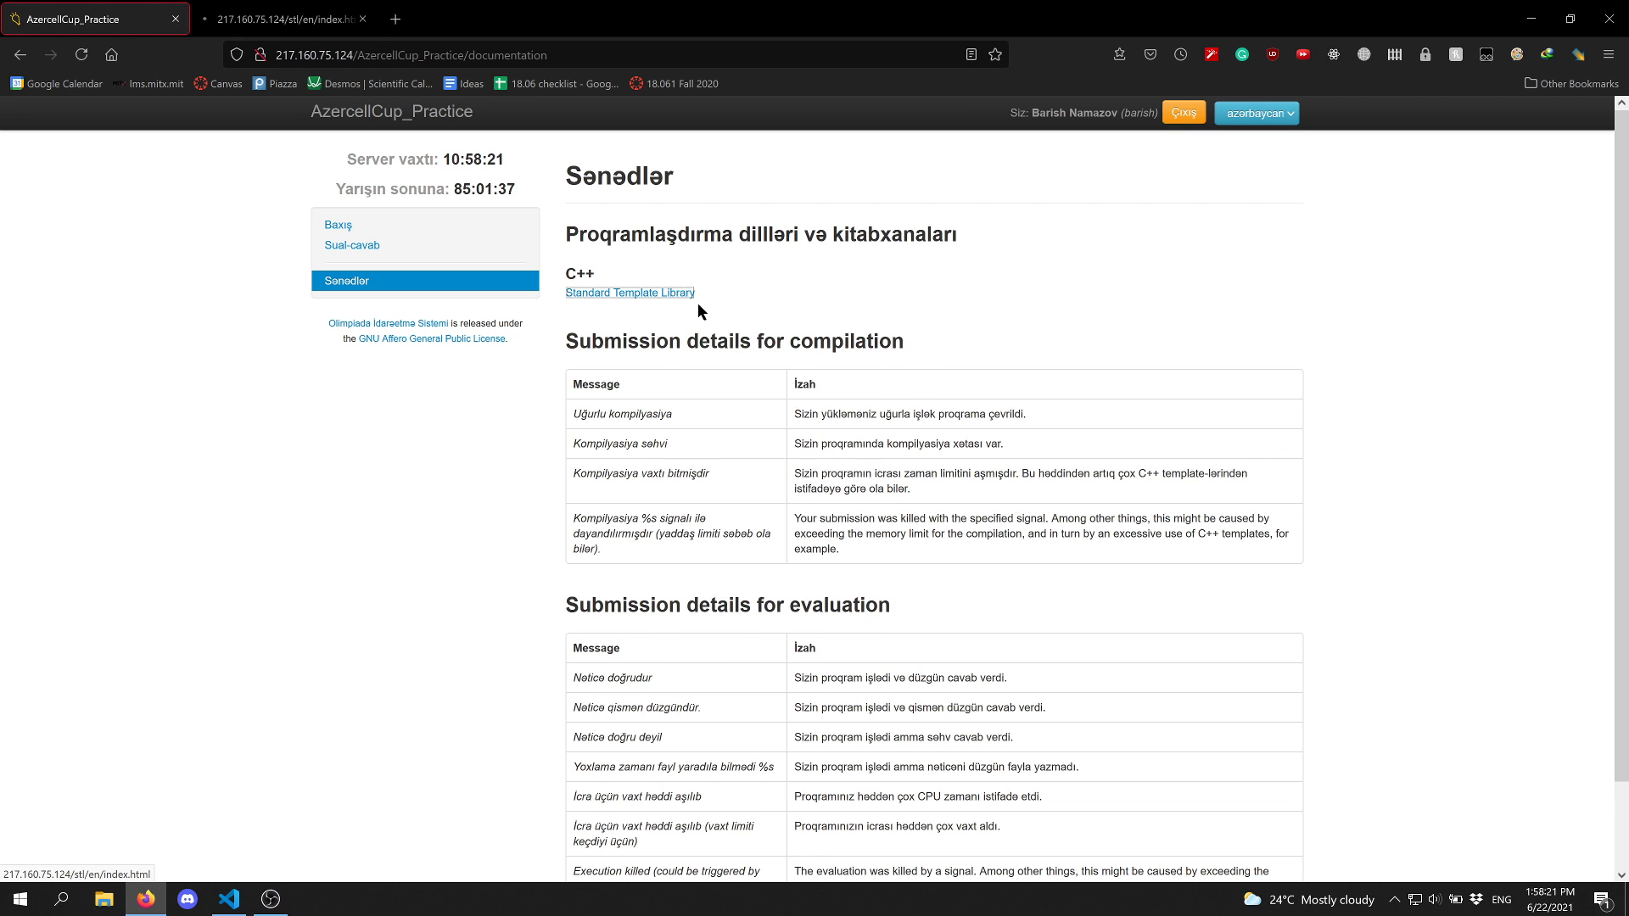
click(272, 19)
scroll(300, 235, down, 3)
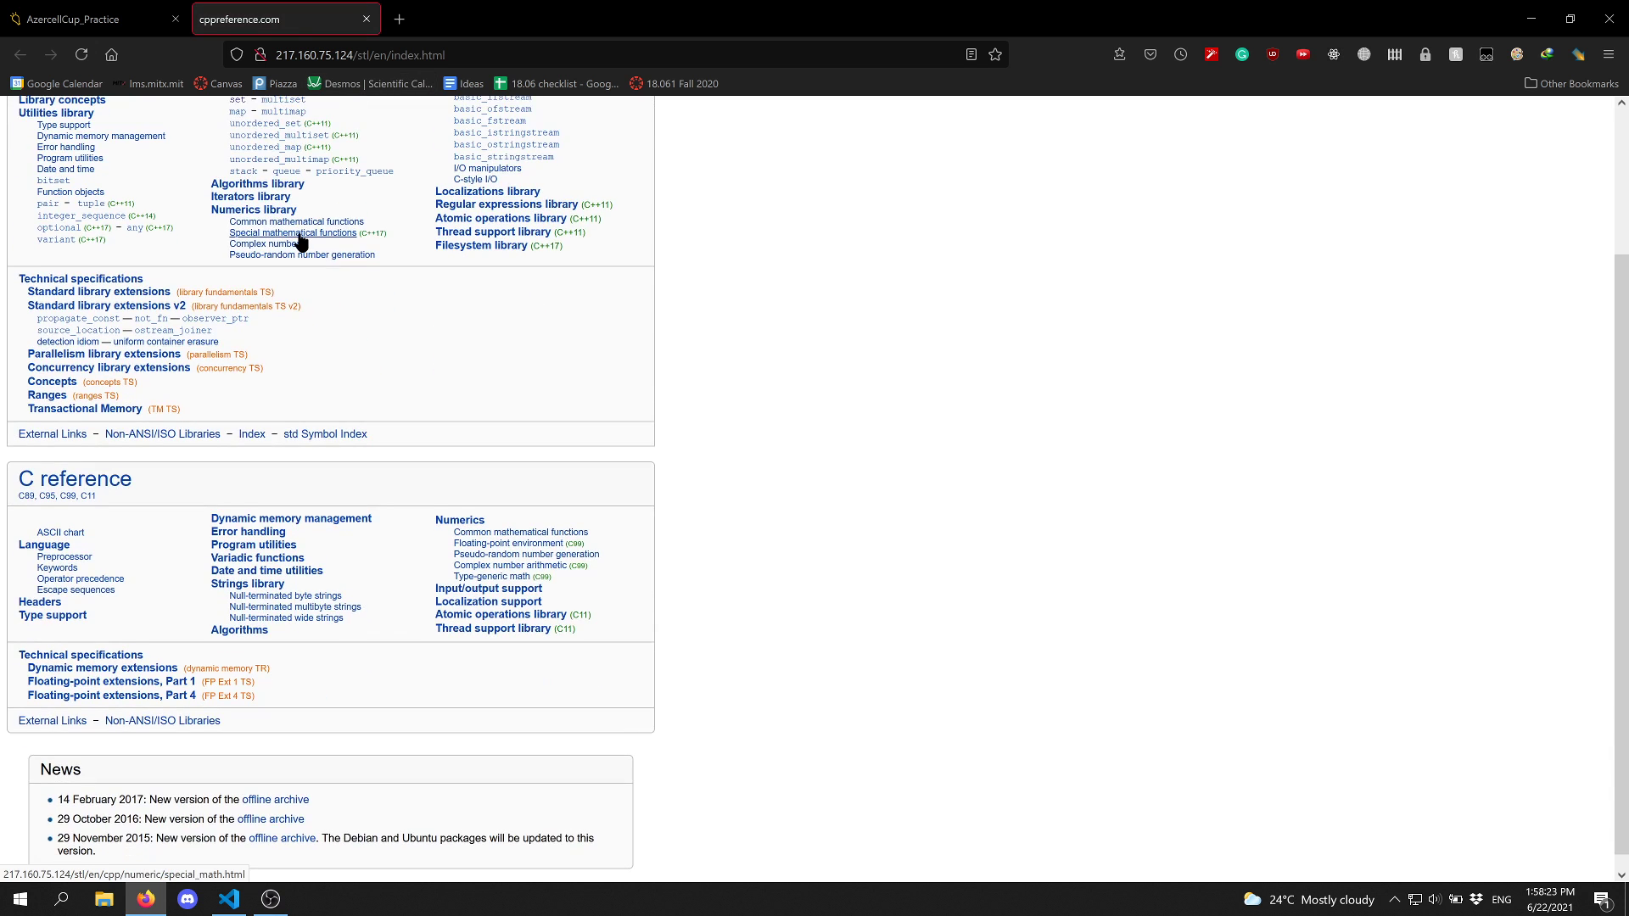
scroll(301, 238, up, 2)
scroll(297, 244, up, 2)
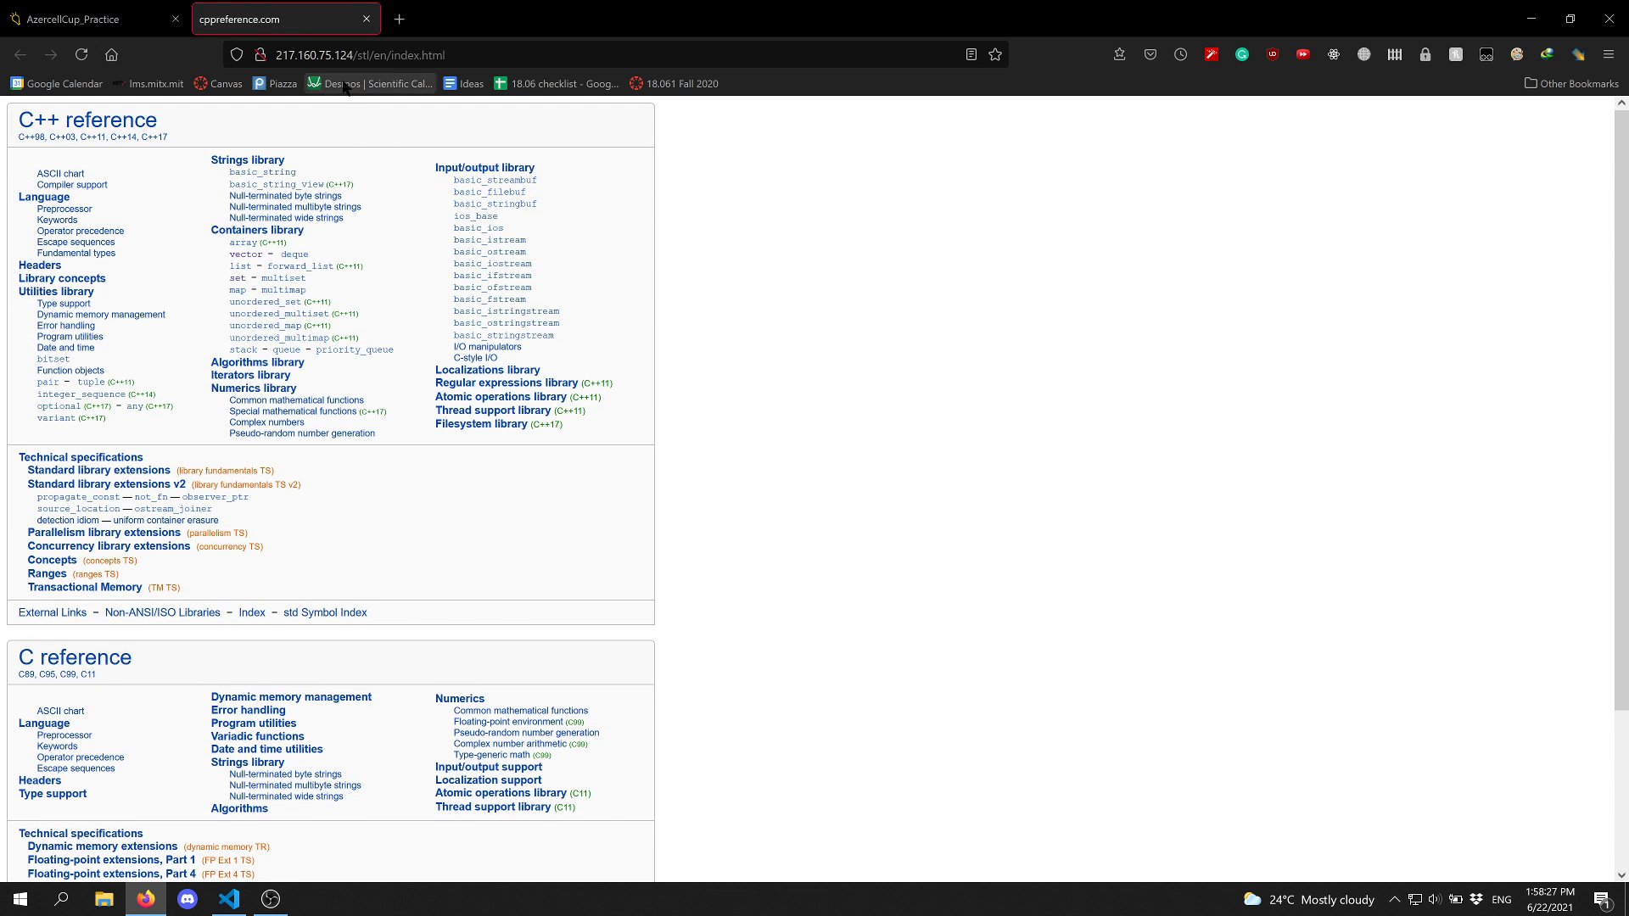
click(366, 19)
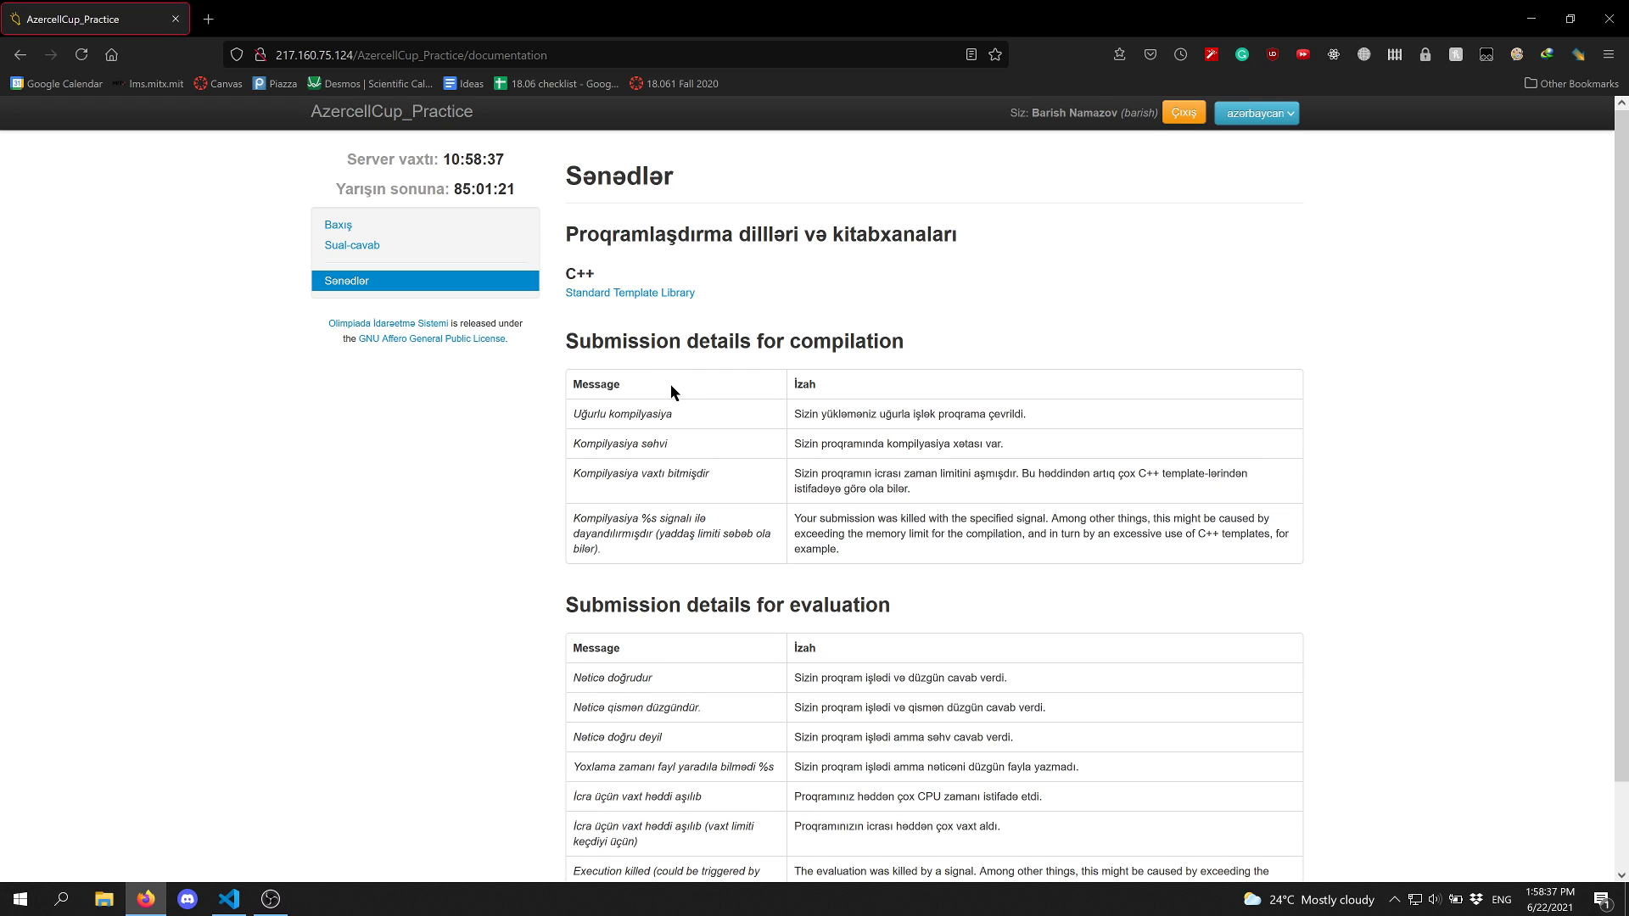
Examine the compilation messages and their explanations under Submission details for compilation
drag(723, 416, 675, 416)
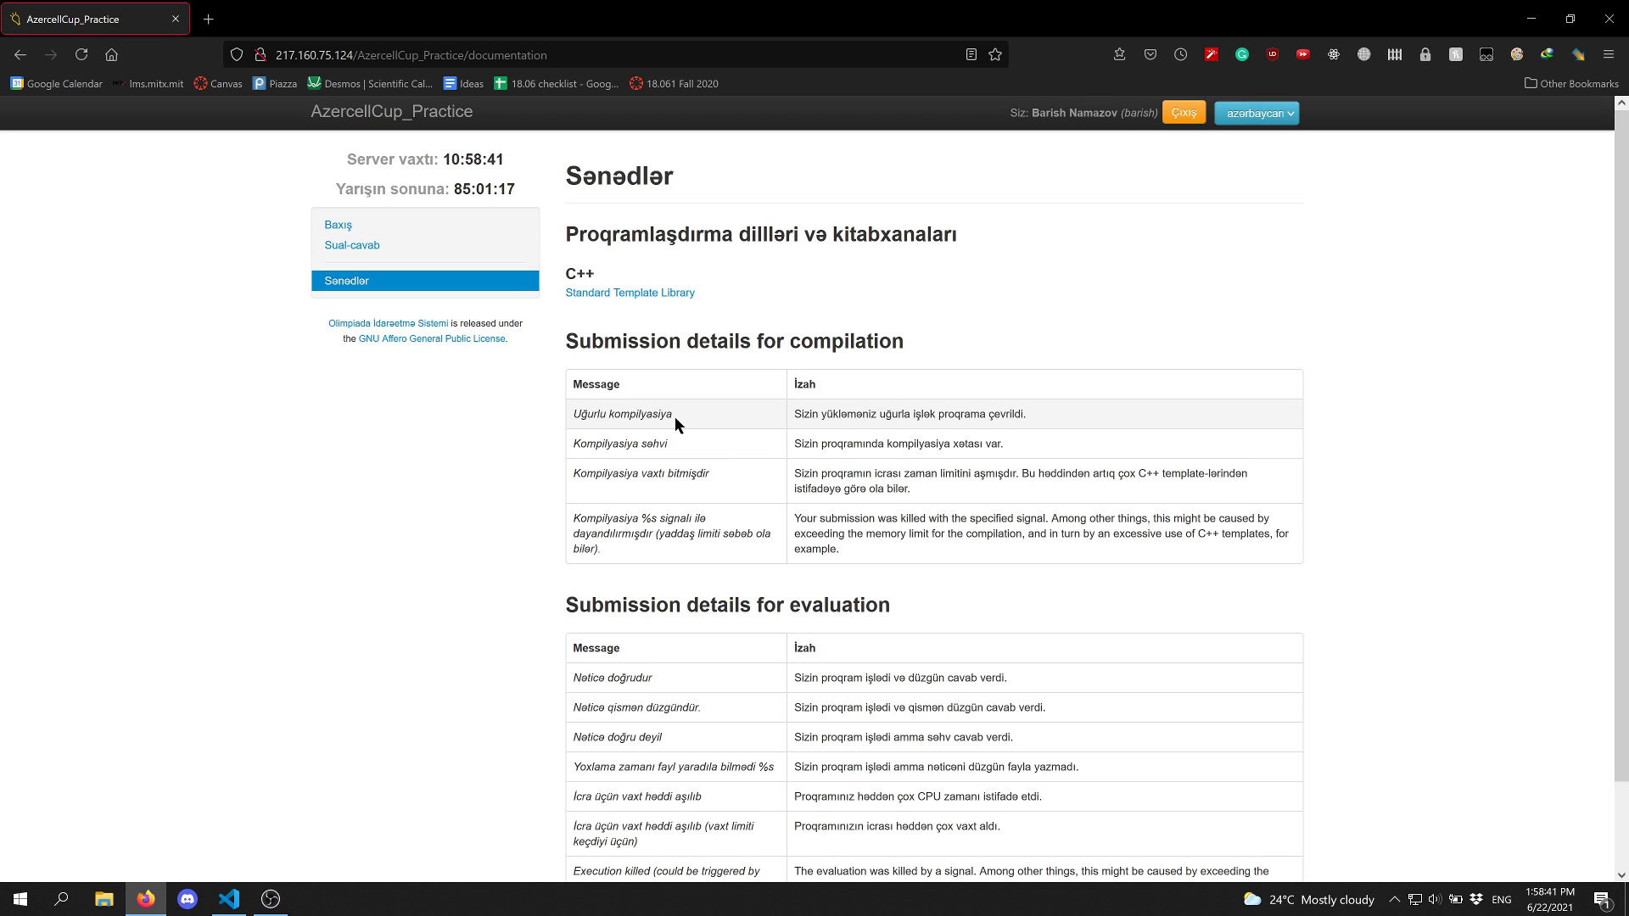
drag(821, 413, 914, 414)
click(888, 414)
Examine the evaluation messages for correct, partial and wrong results and for an exceeded time limit
scroll(887, 414, down, 3)
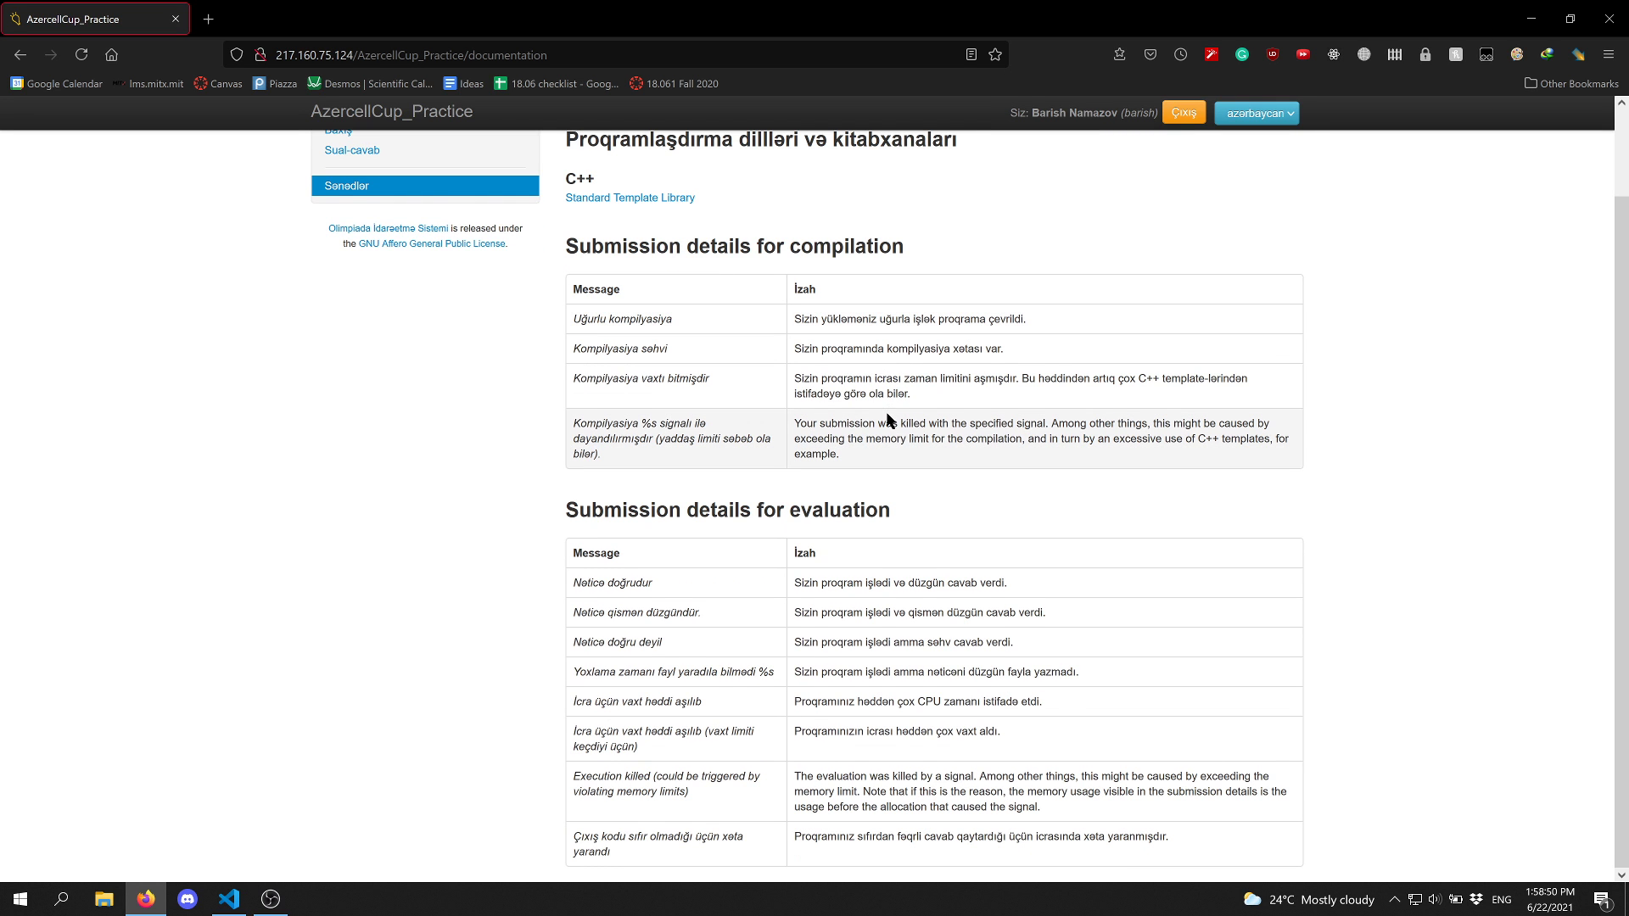
triple_click(689, 588)
double_click(636, 585)
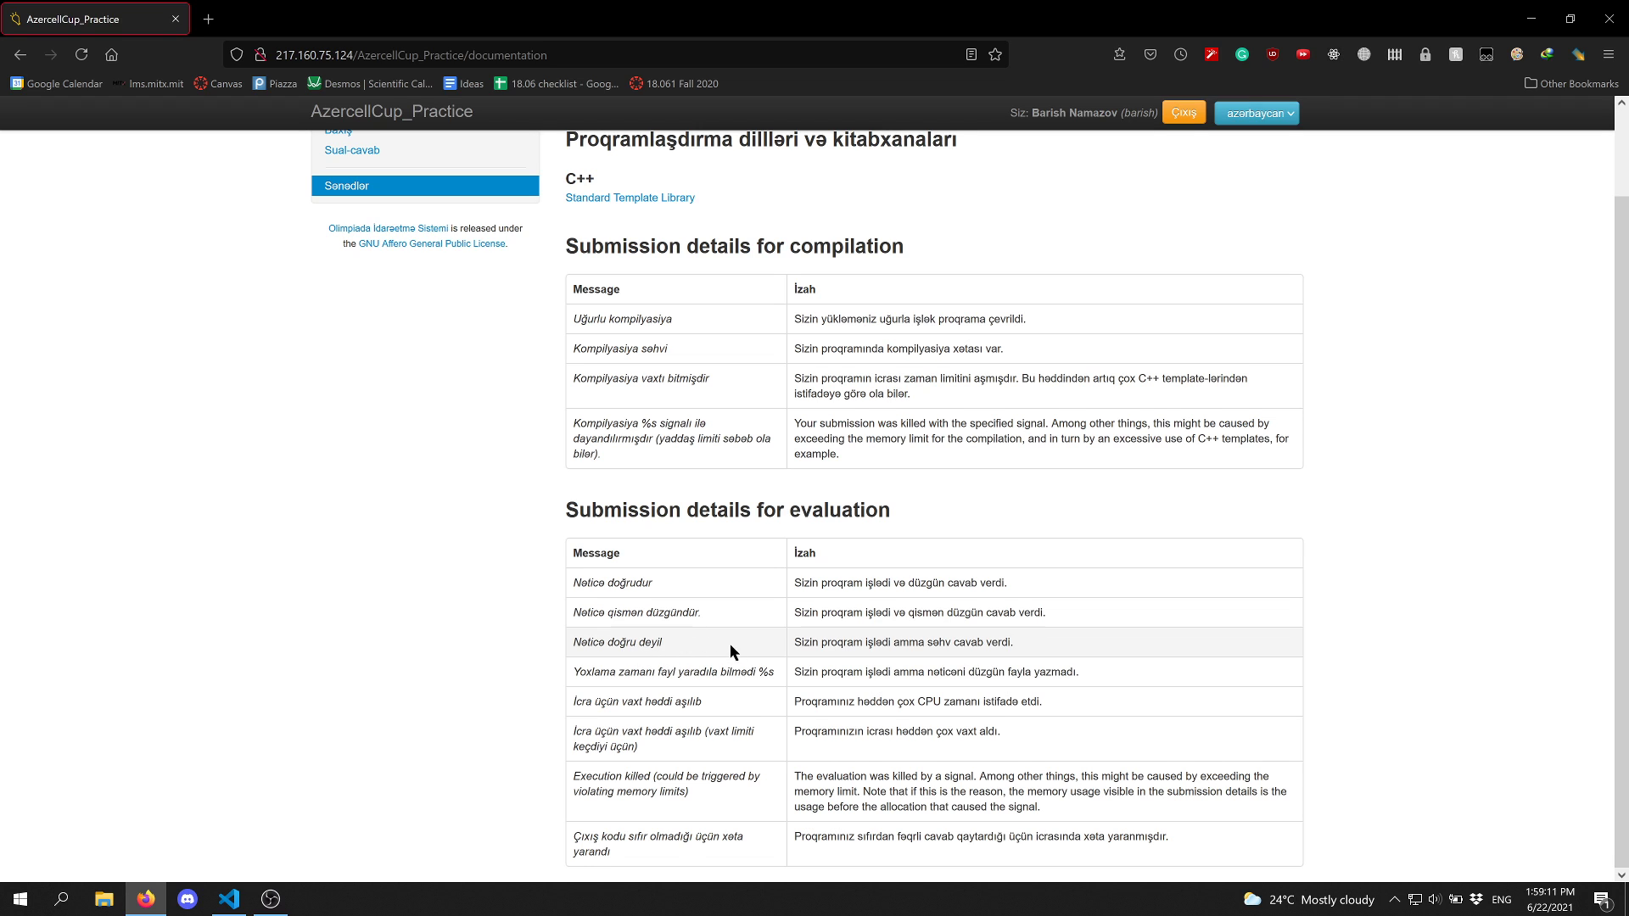
drag(737, 700, 646, 702)
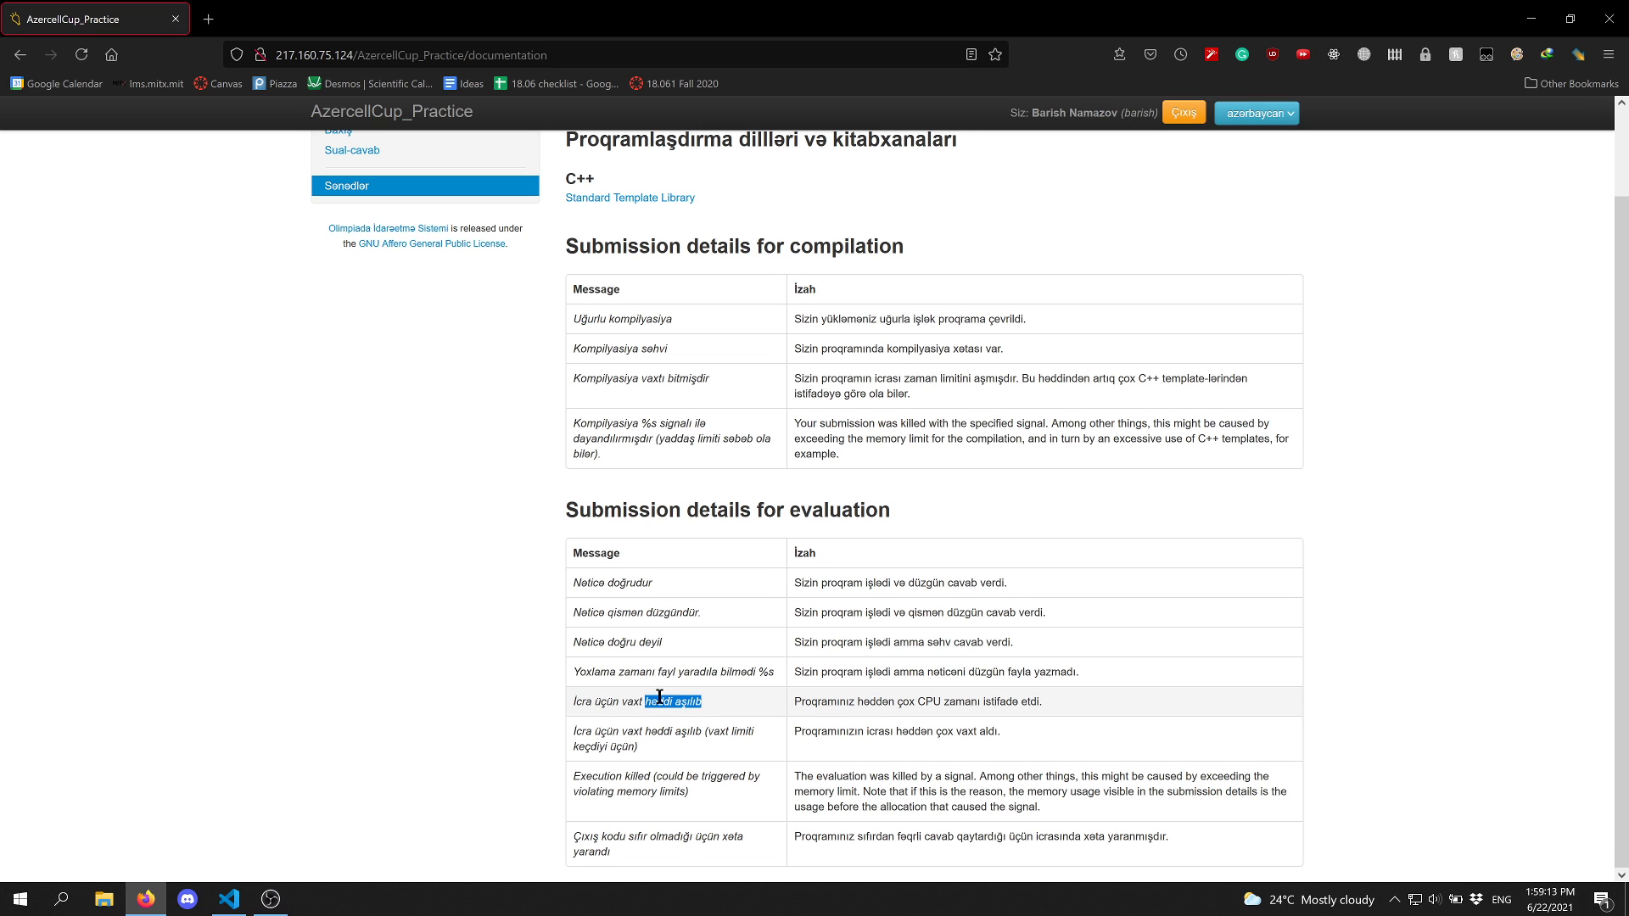
click(658, 703)
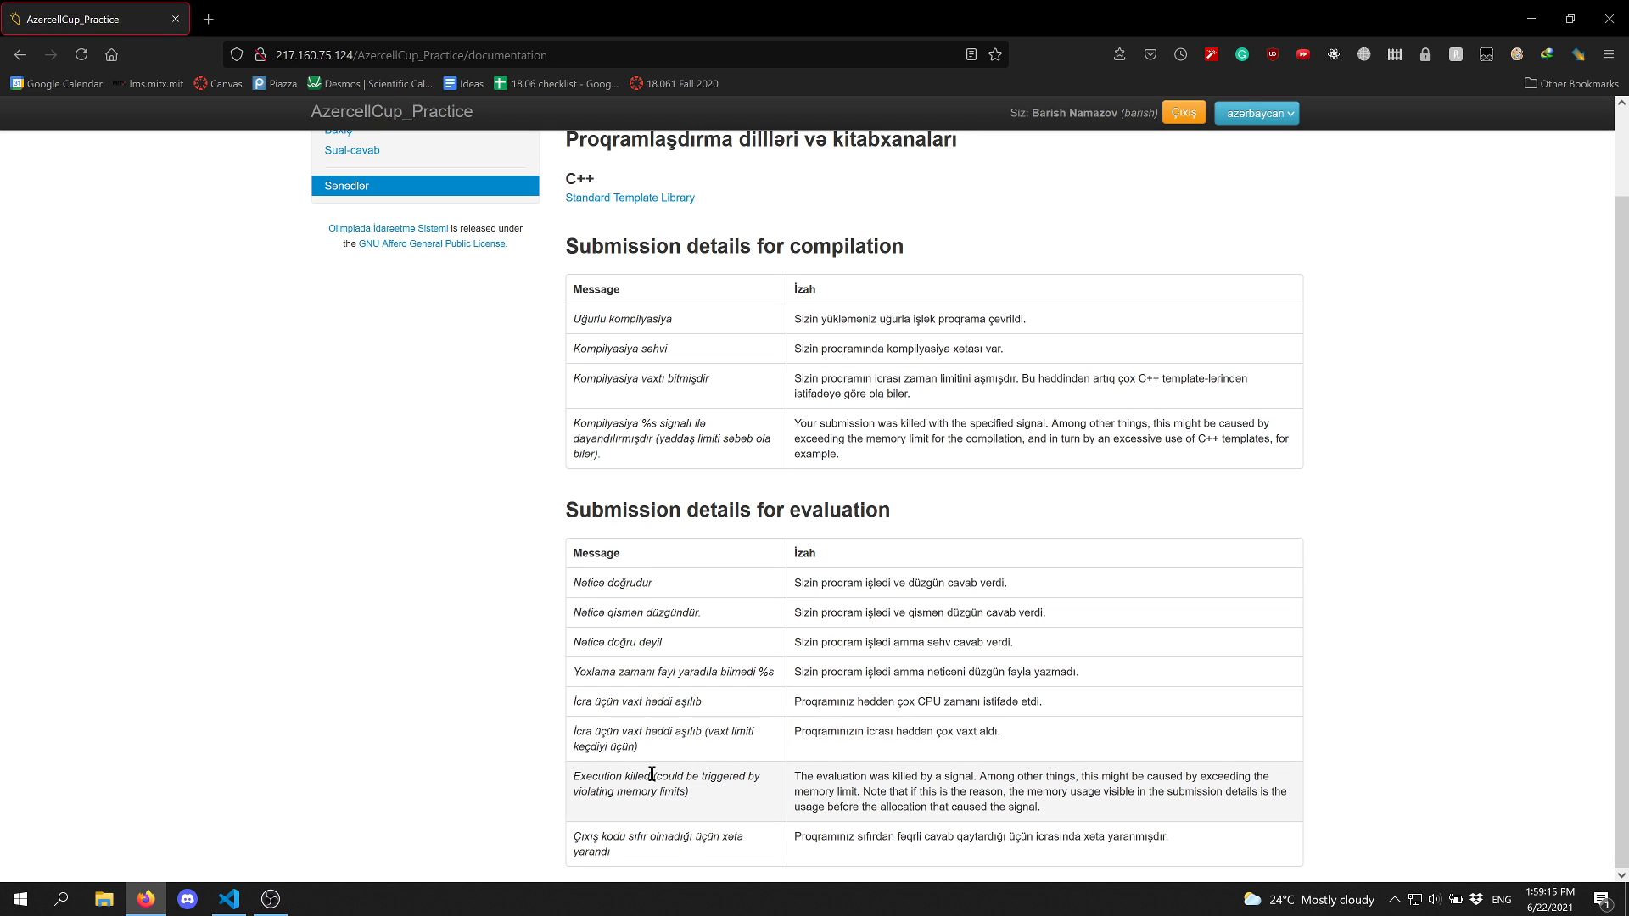
drag(653, 775, 600, 774)
click(641, 706)
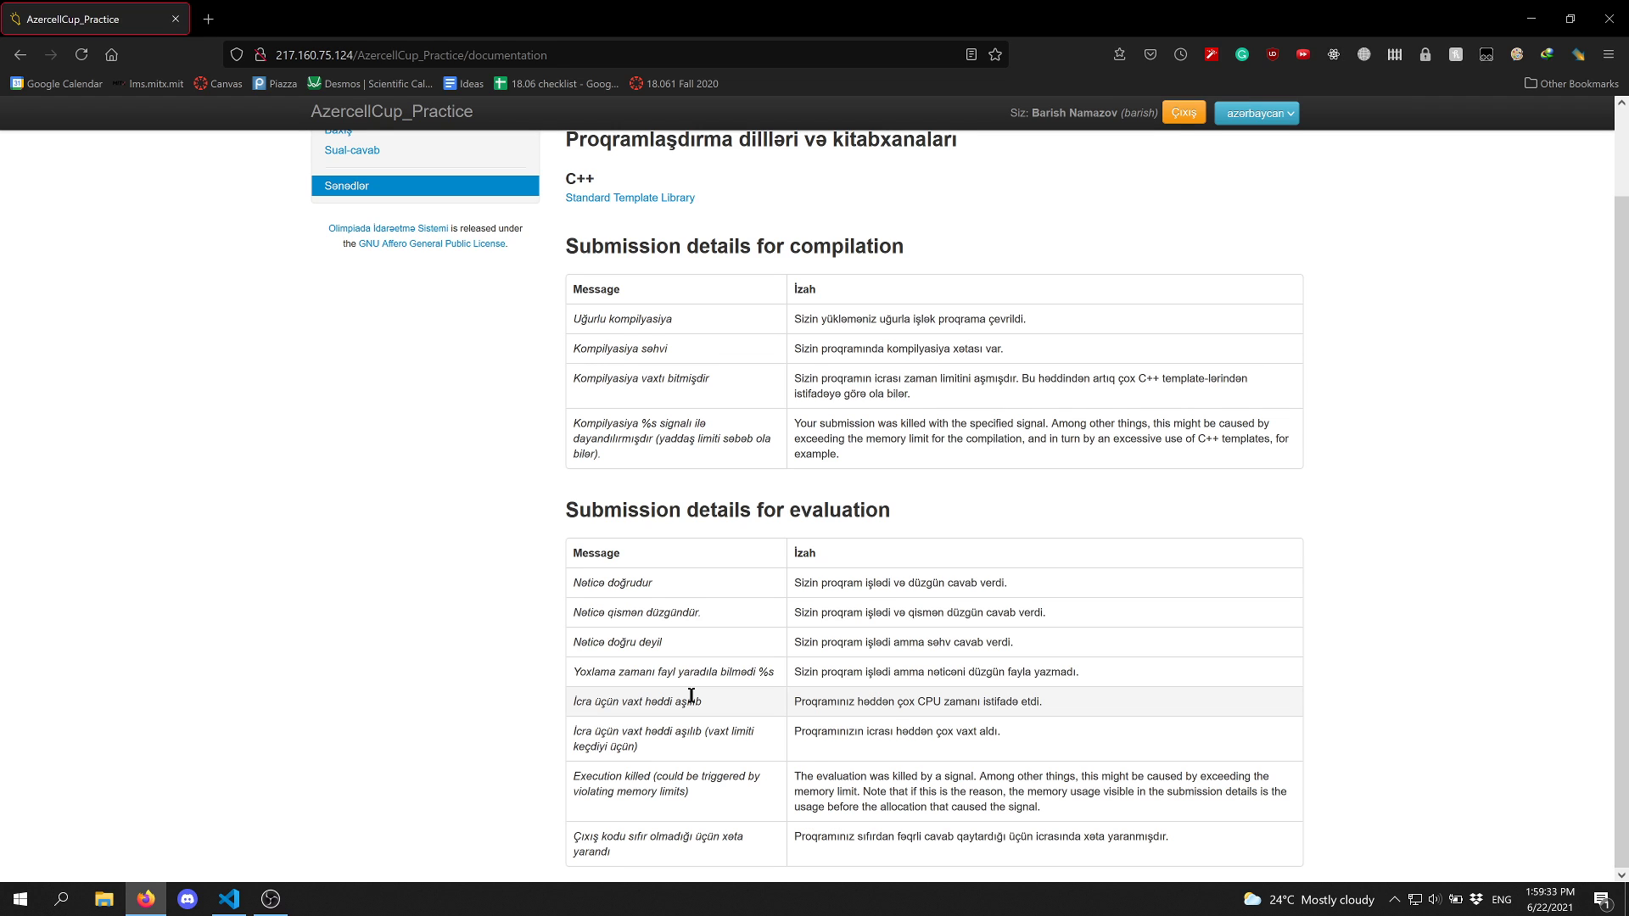
drag(702, 701, 645, 701)
click(678, 703)
Examine the "Execution killed" message in the evaluation details table
drag(649, 775, 573, 776)
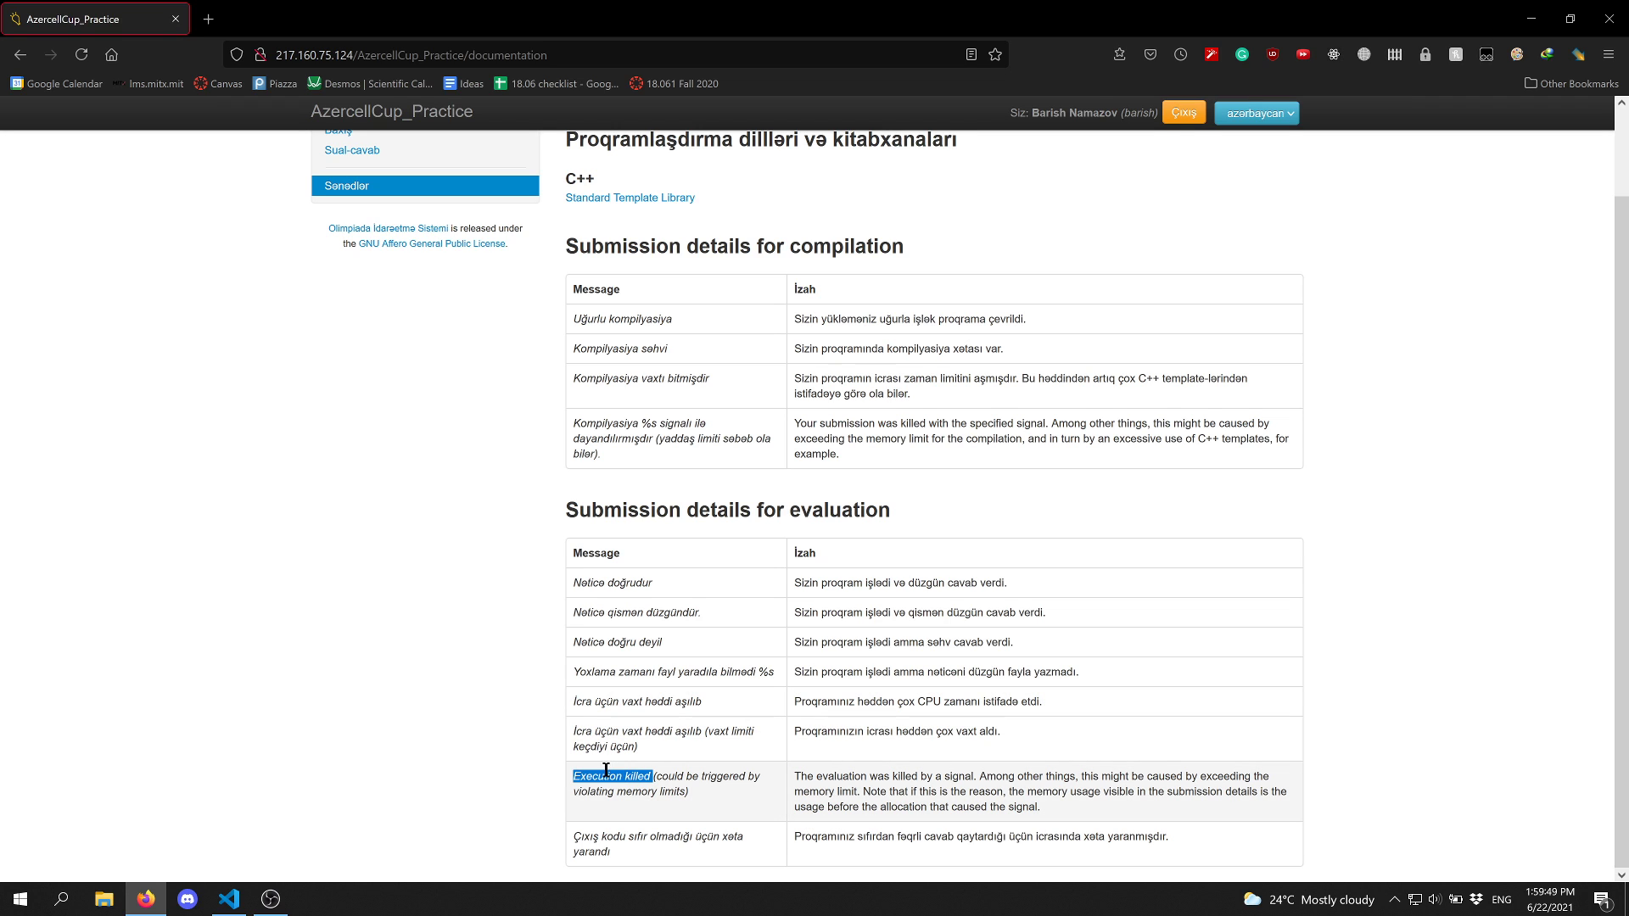
click(577, 773)
double_click(597, 776)
double_click(638, 776)
shift+click(574, 776)
click(601, 777)
mouse_move(601, 777)
mouse_down()
mouse_move(654, 776)
mouse_move(551, 773)
mouse_move(575, 775)
mouse_up()
Return to the Baxış overview page and start the timed participation in the practice contest
scroll(575, 775, up, 2)
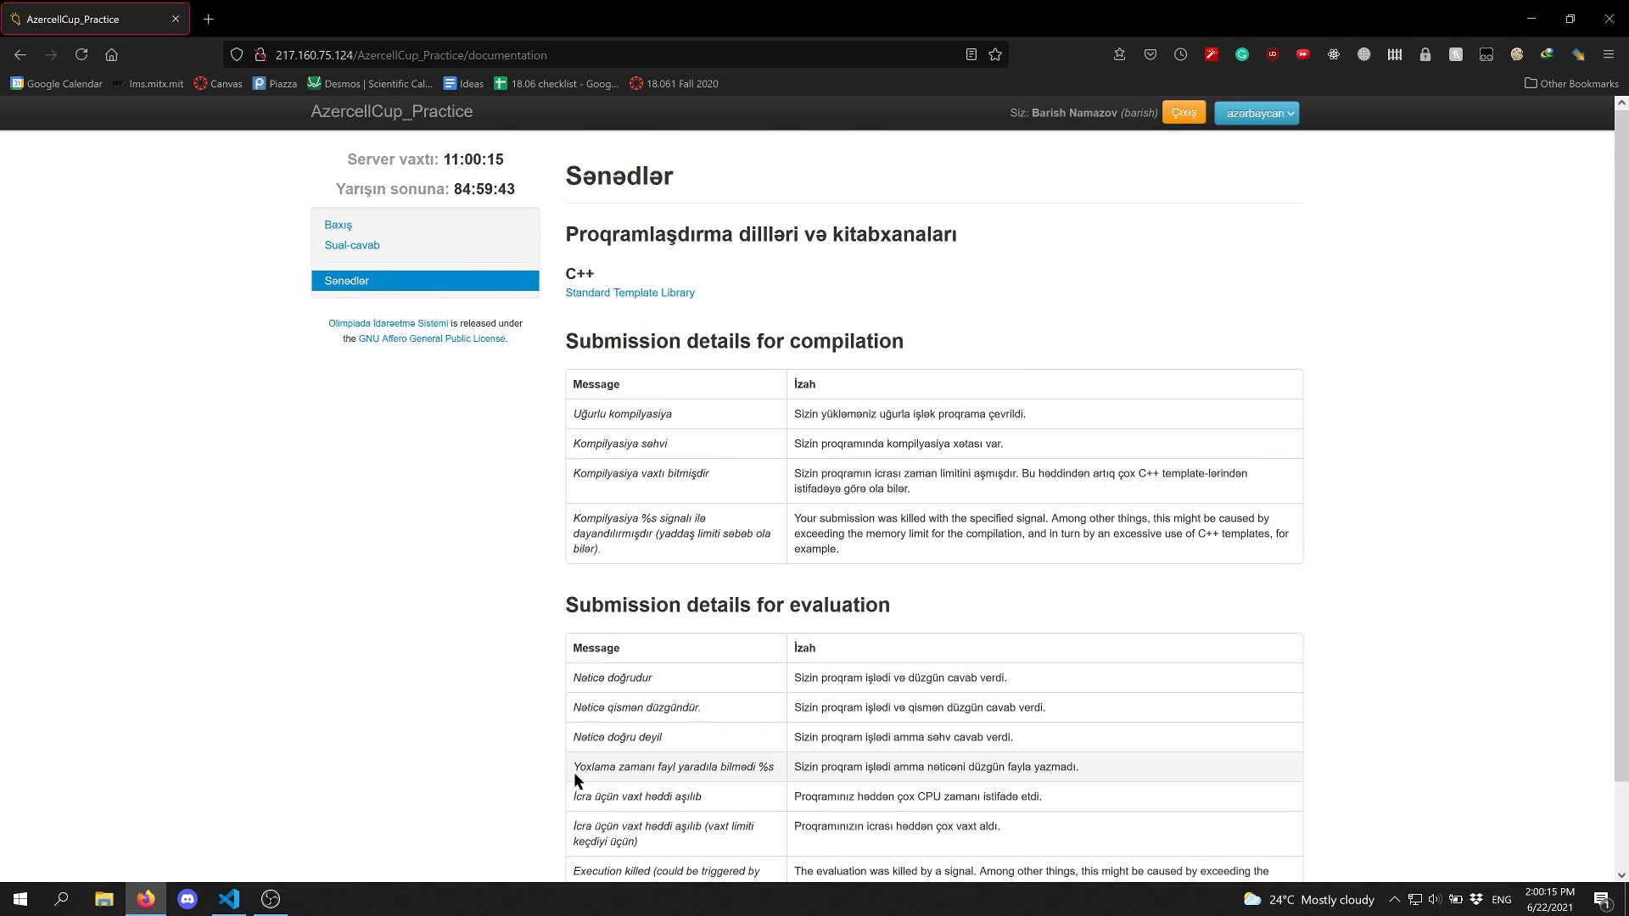
click(513, 234)
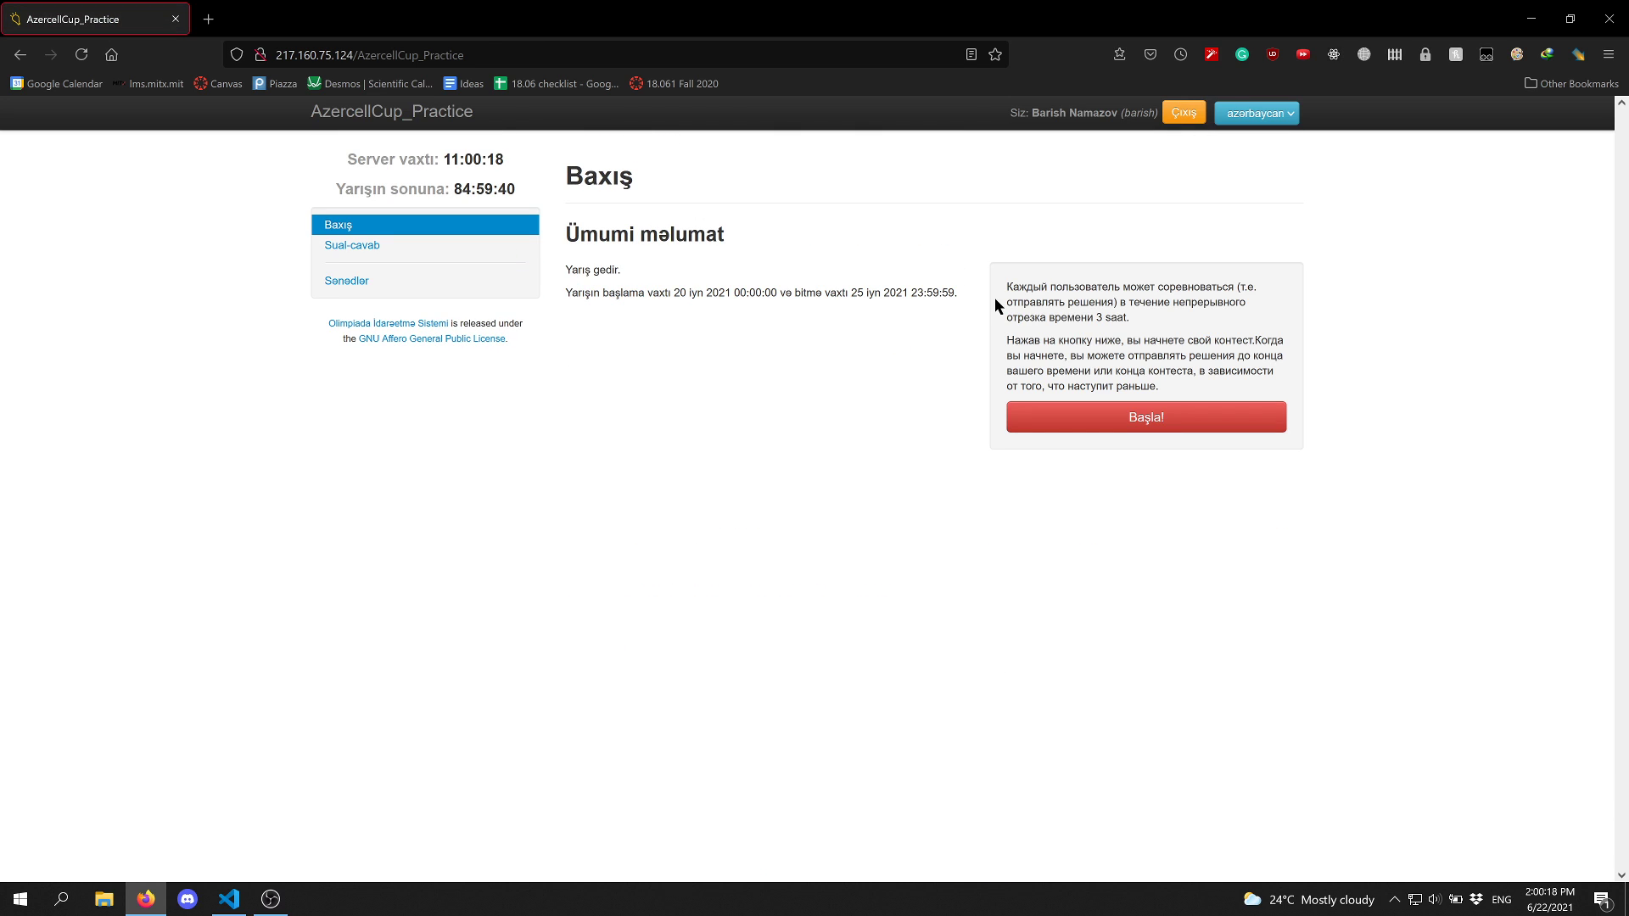
click(1106, 415)
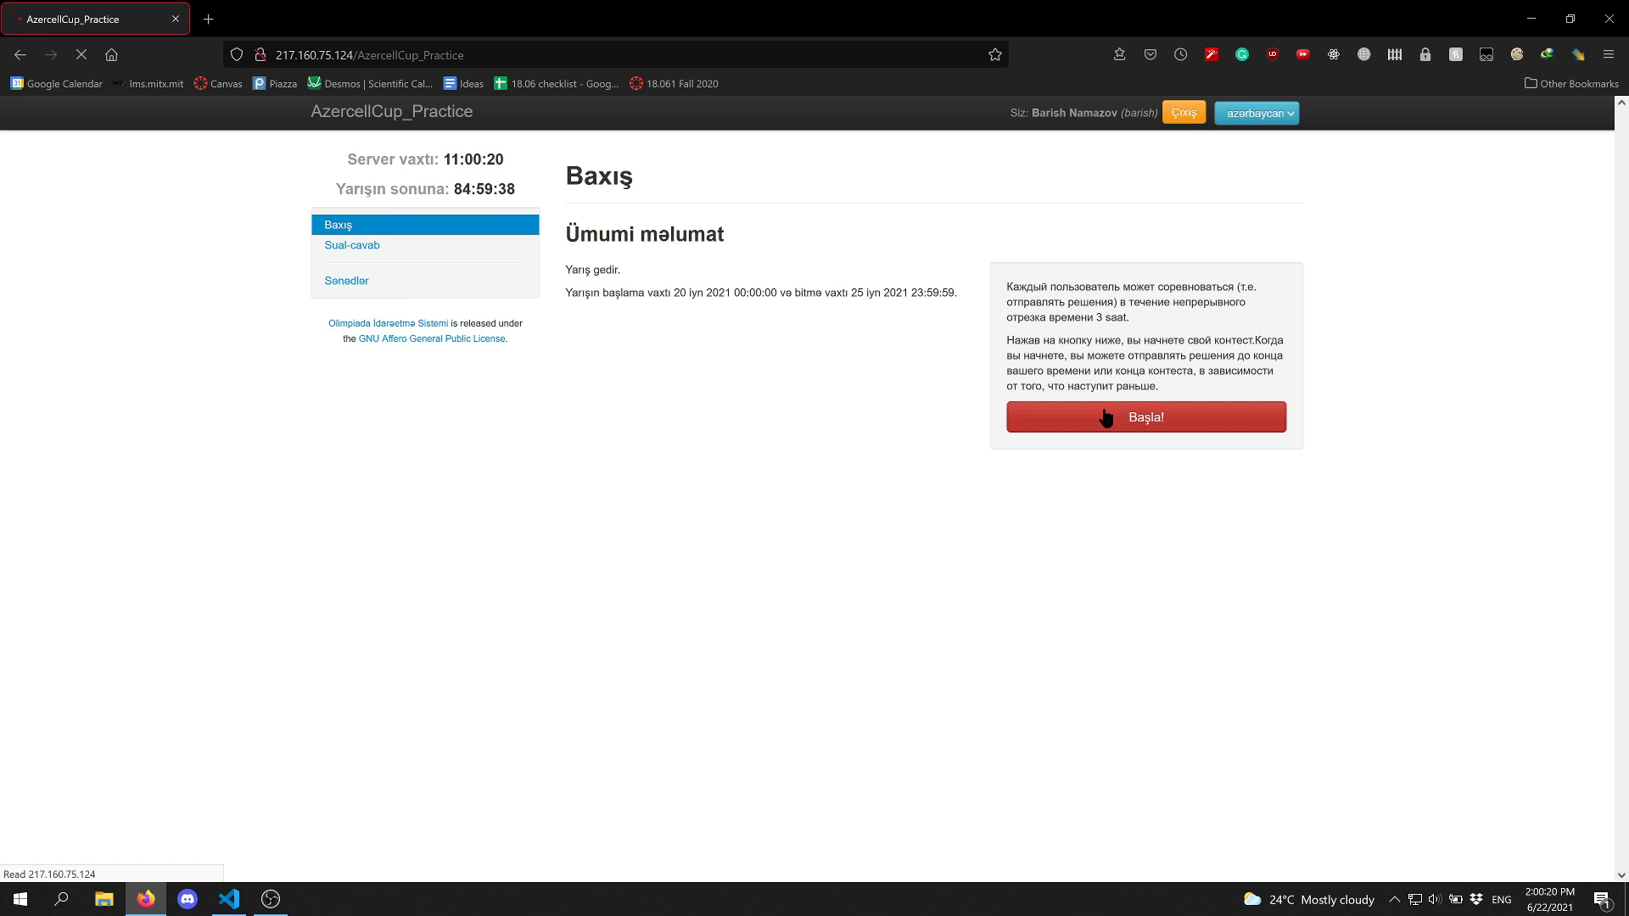
Examine the remaining time and the time and memory limits of the A+B task on the overview page
double_click(451, 188)
drag(470, 185, 512, 191)
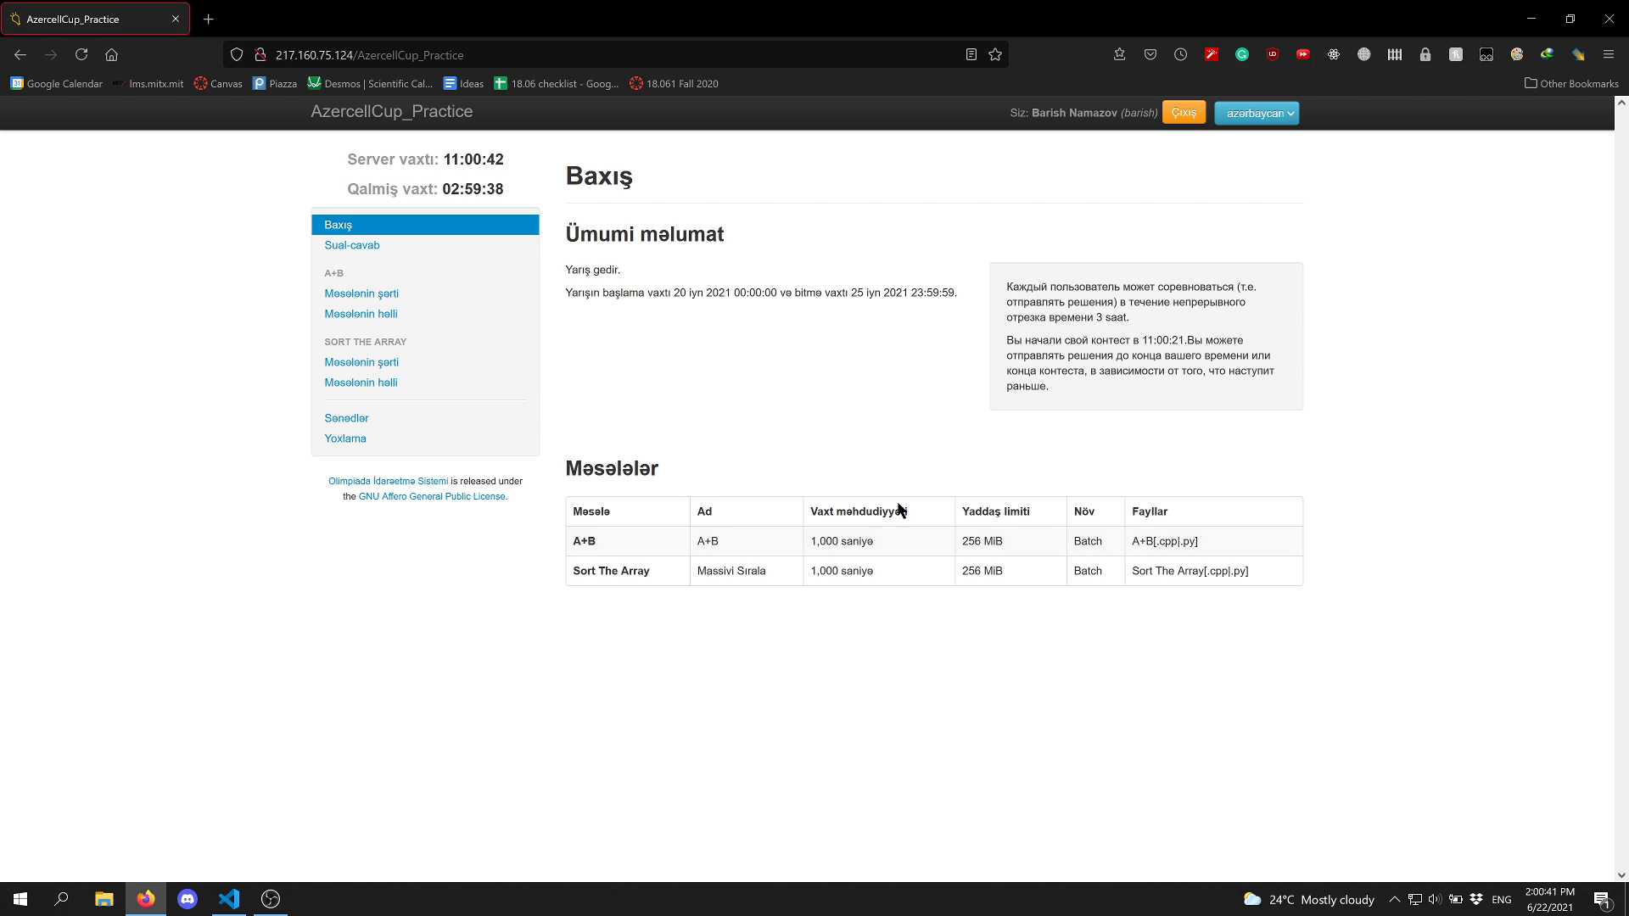
drag(875, 542, 811, 547)
click(813, 547)
triple_click(990, 537)
click(990, 537)
Open the Azerbaijani statement PDF of the A+B task from its Məsələnin şərti page
click(419, 302)
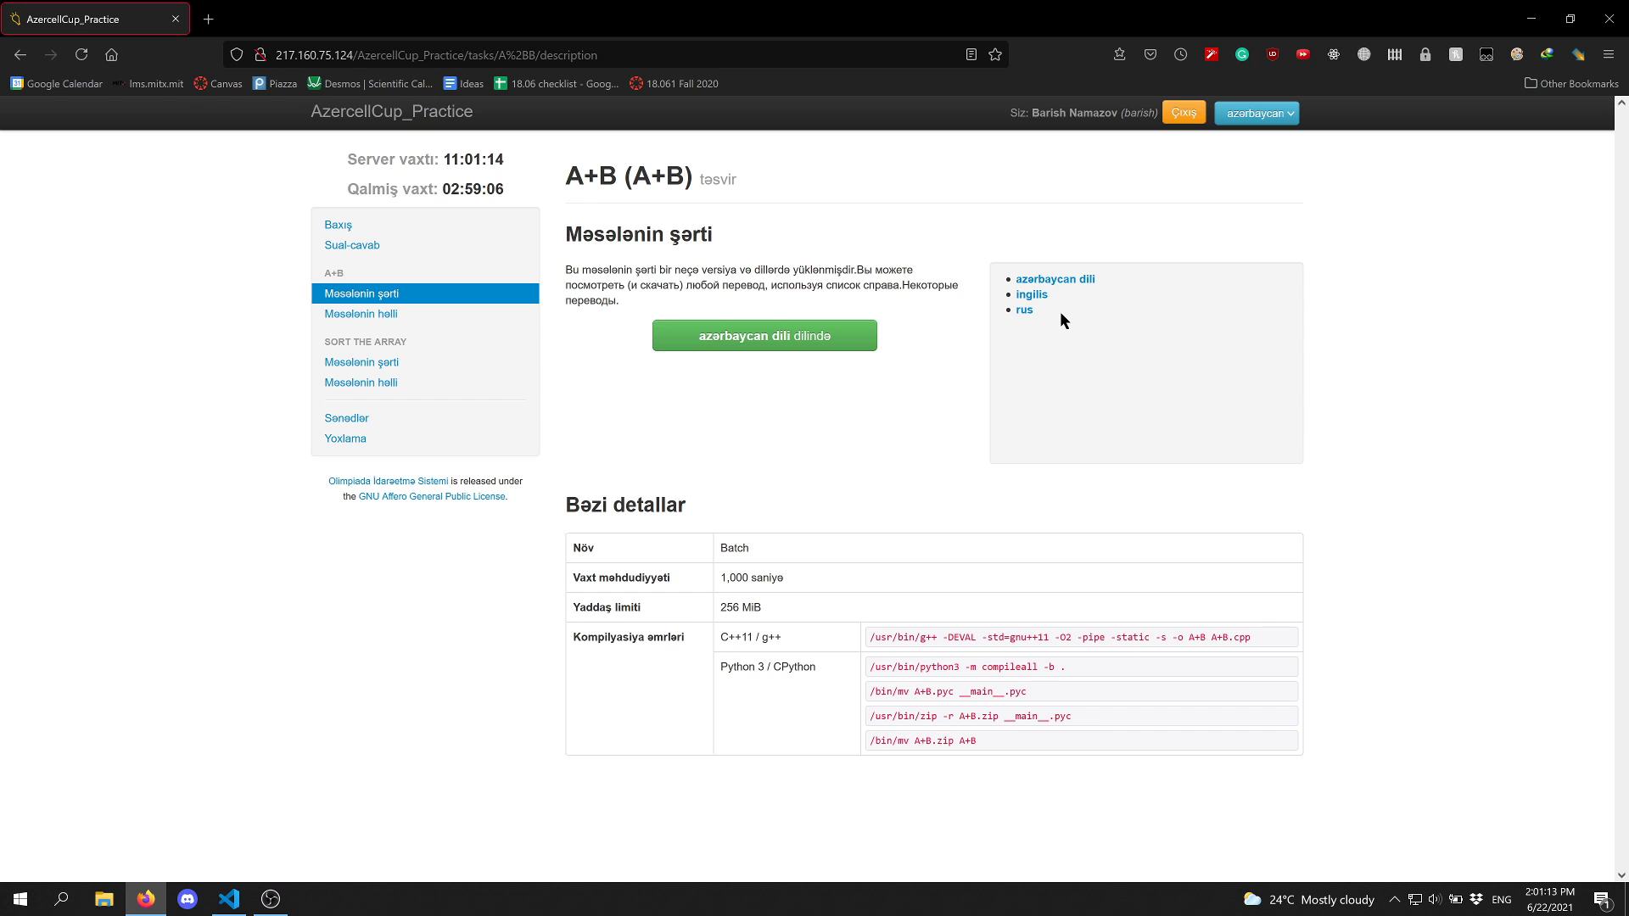
click(818, 346)
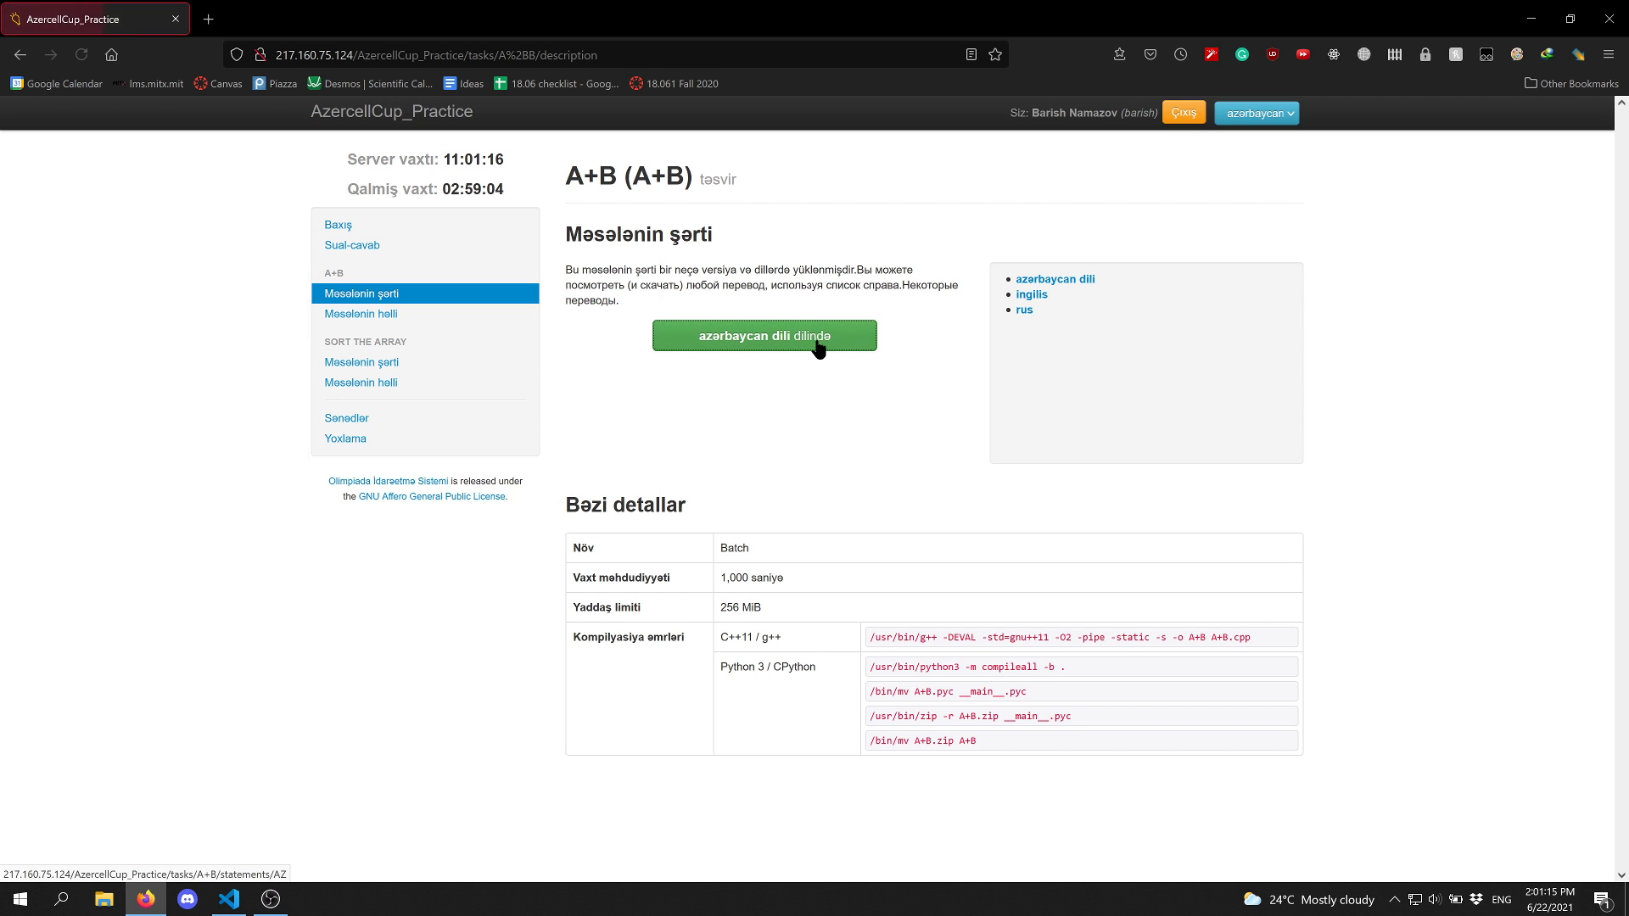
click(547, 486)
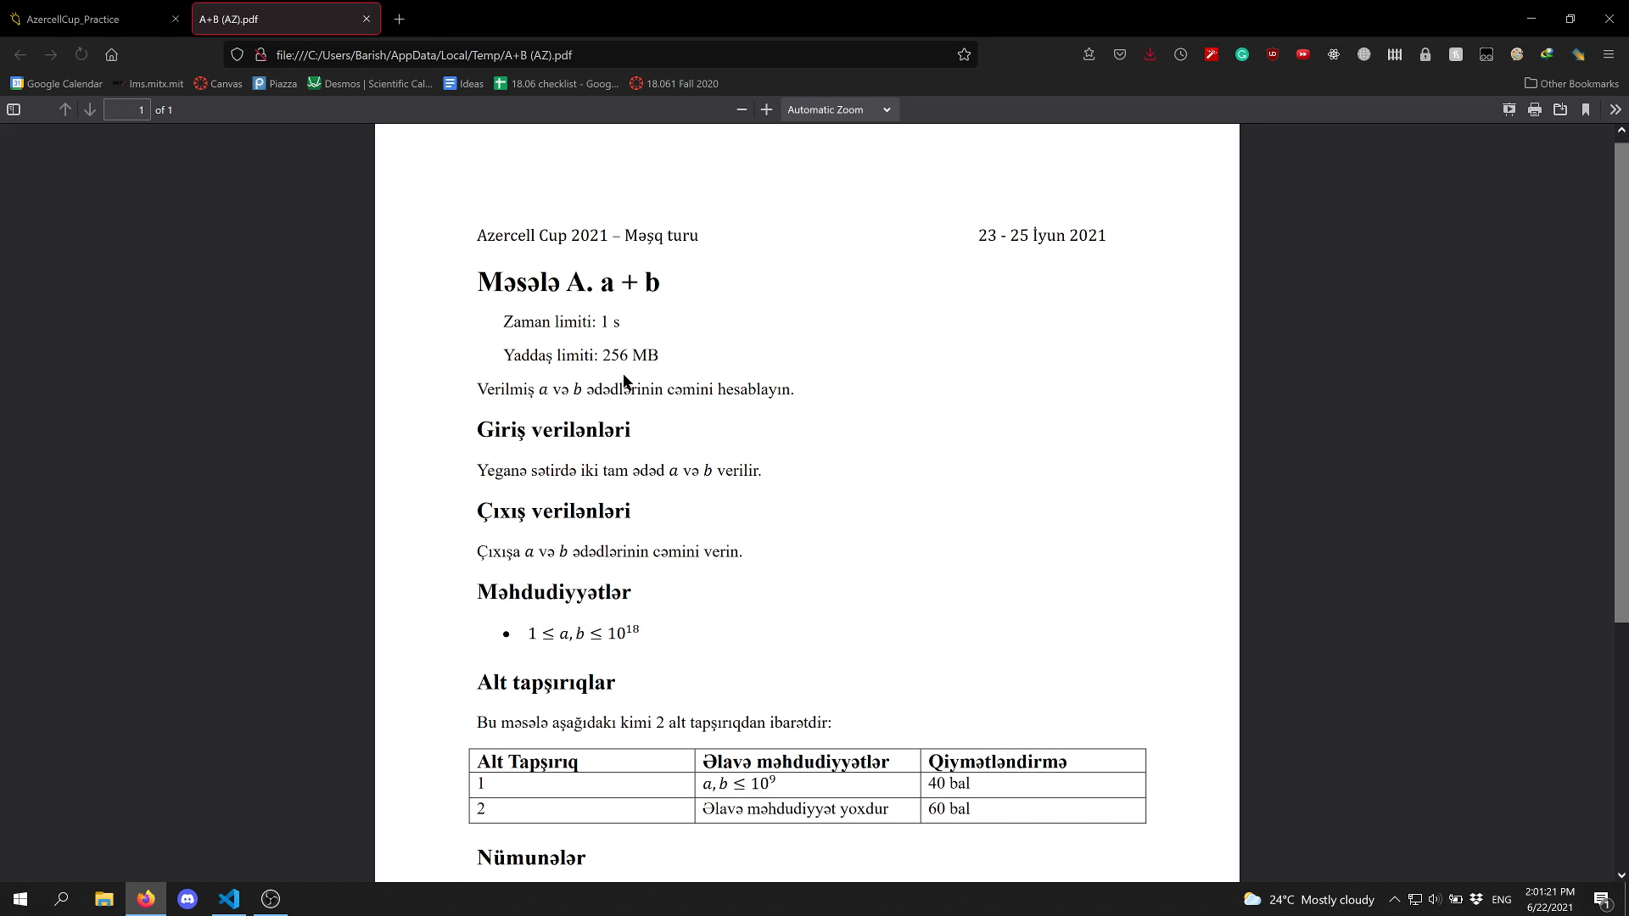
Read through the A+B statement's constraints, samples and the Alt tapşırıqlar section
scroll(624, 379, down, 1)
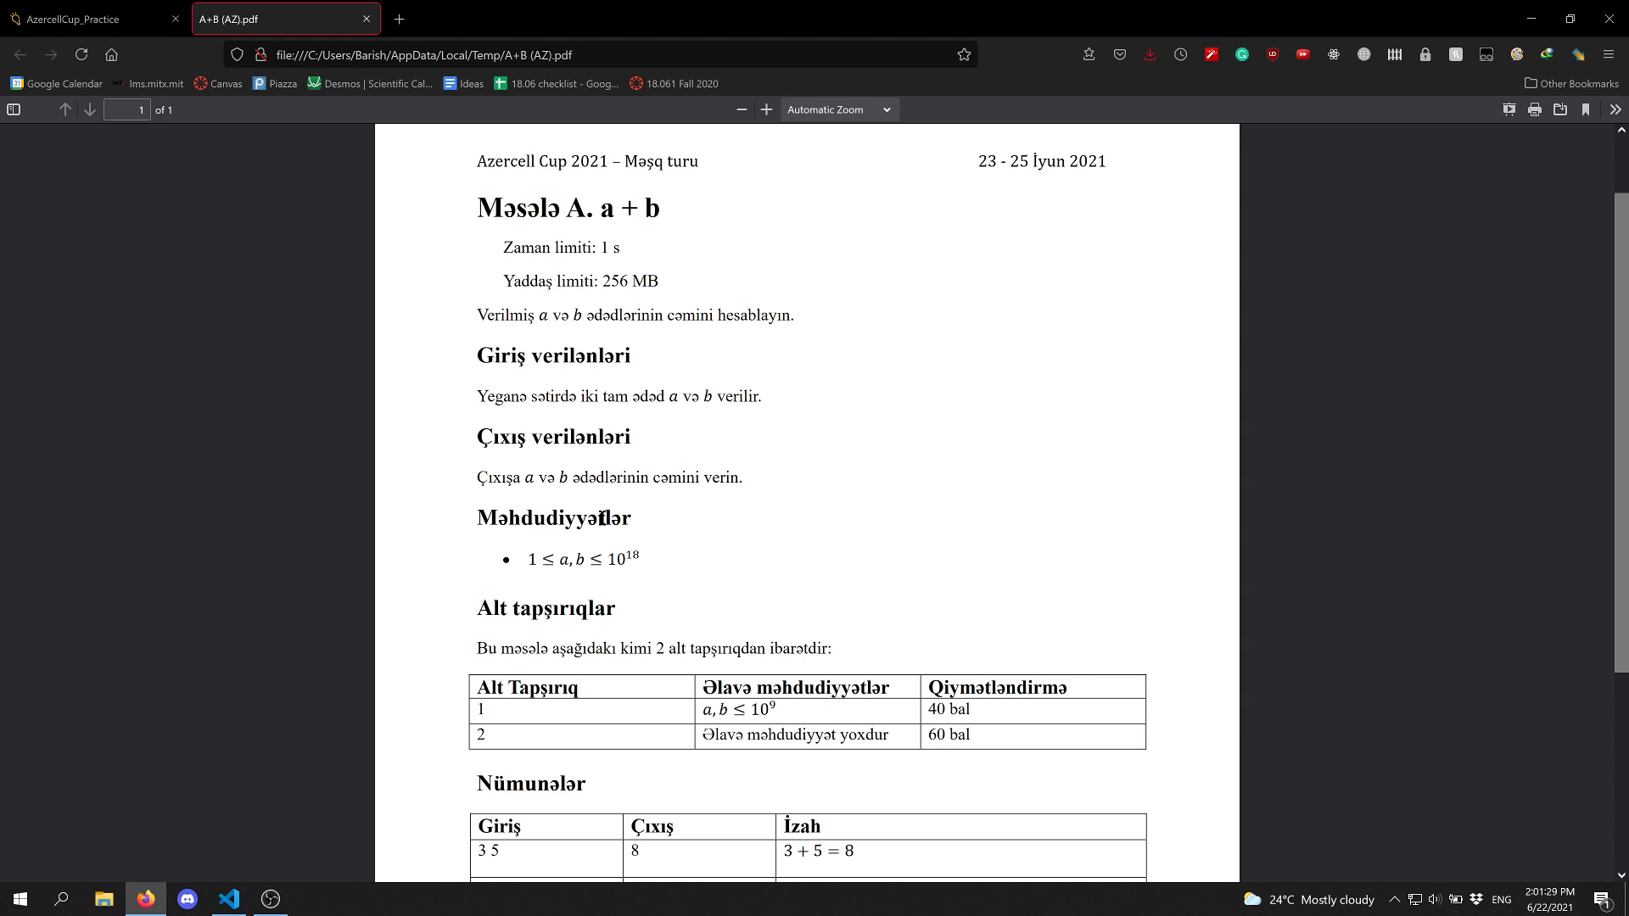
scroll(603, 523, down, 1)
scroll(603, 523, down, 3)
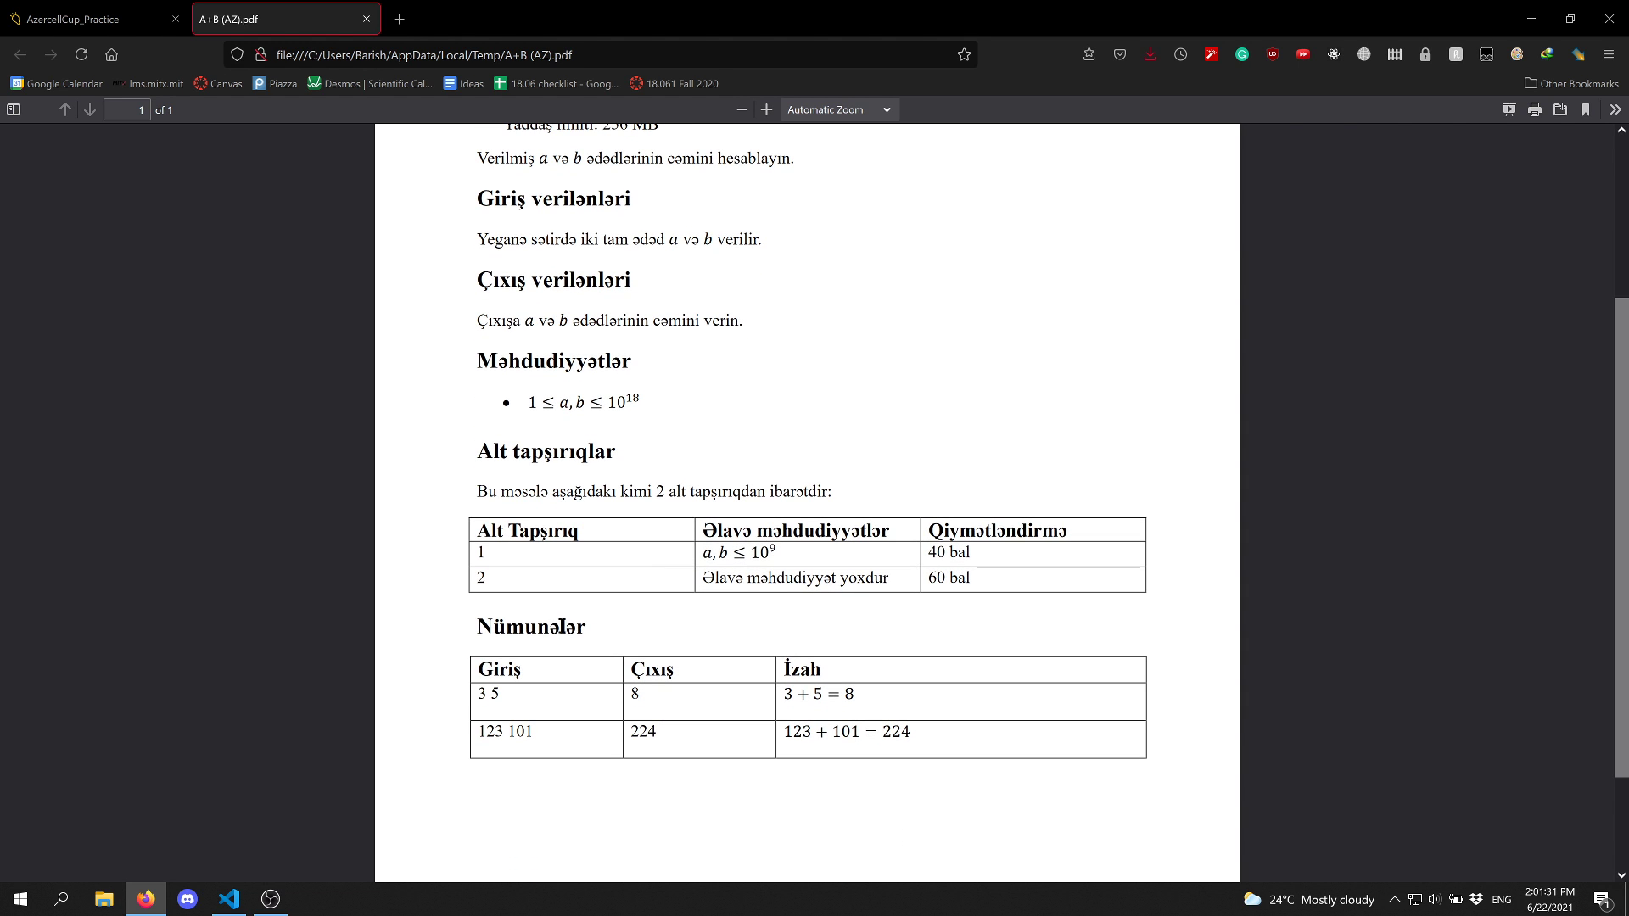
scroll(694, 534, up, 2)
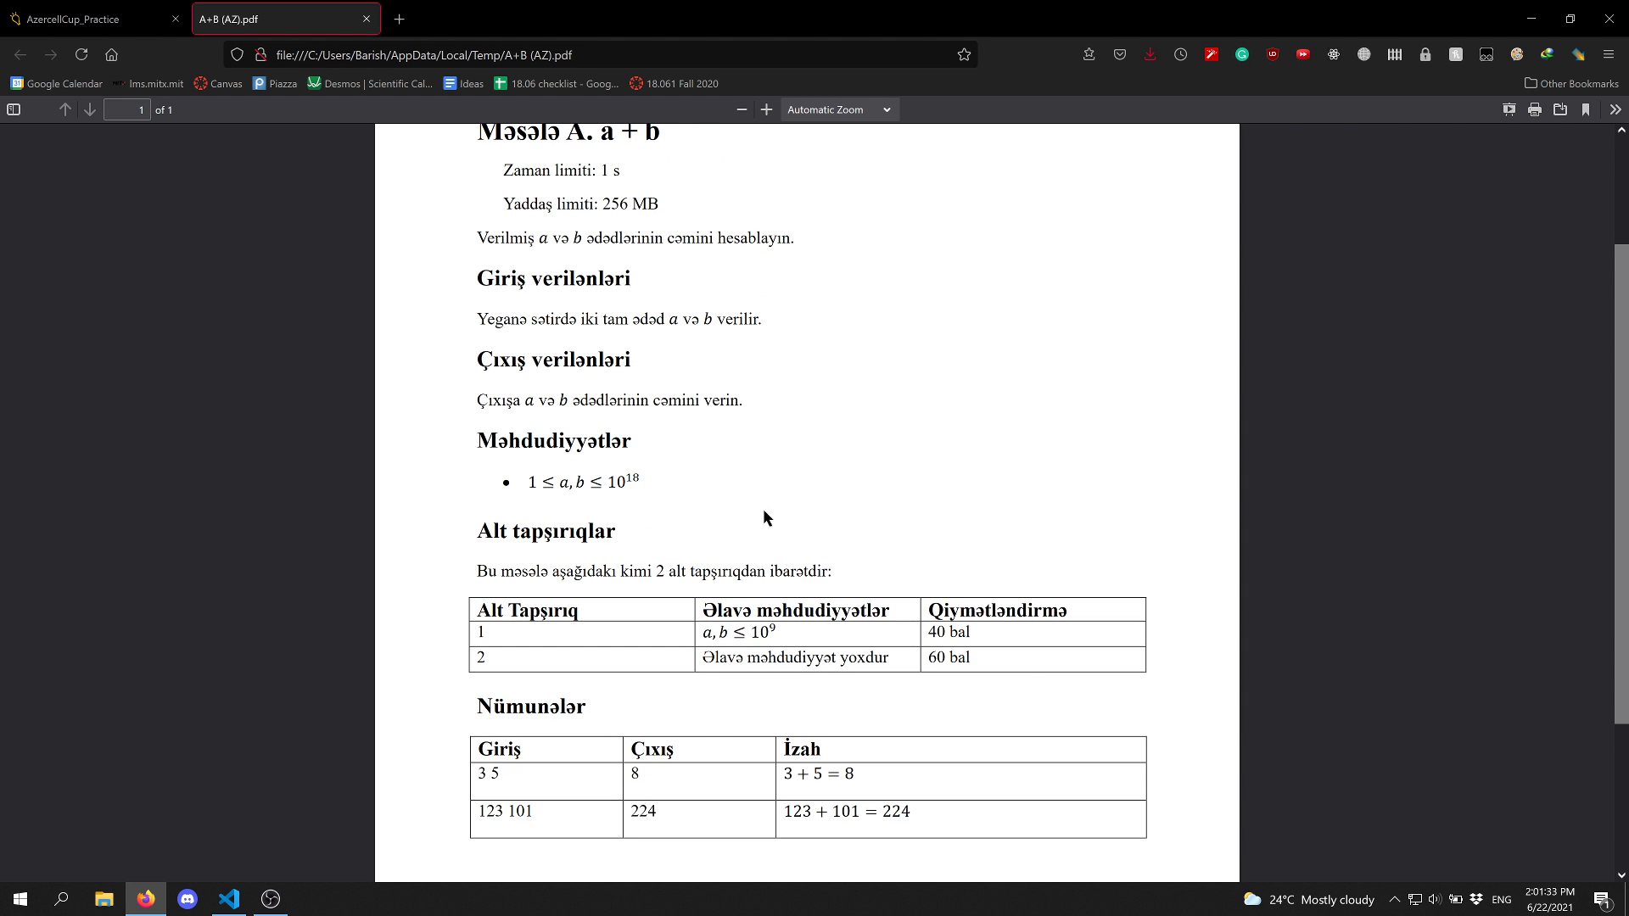
drag(598, 534, 502, 535)
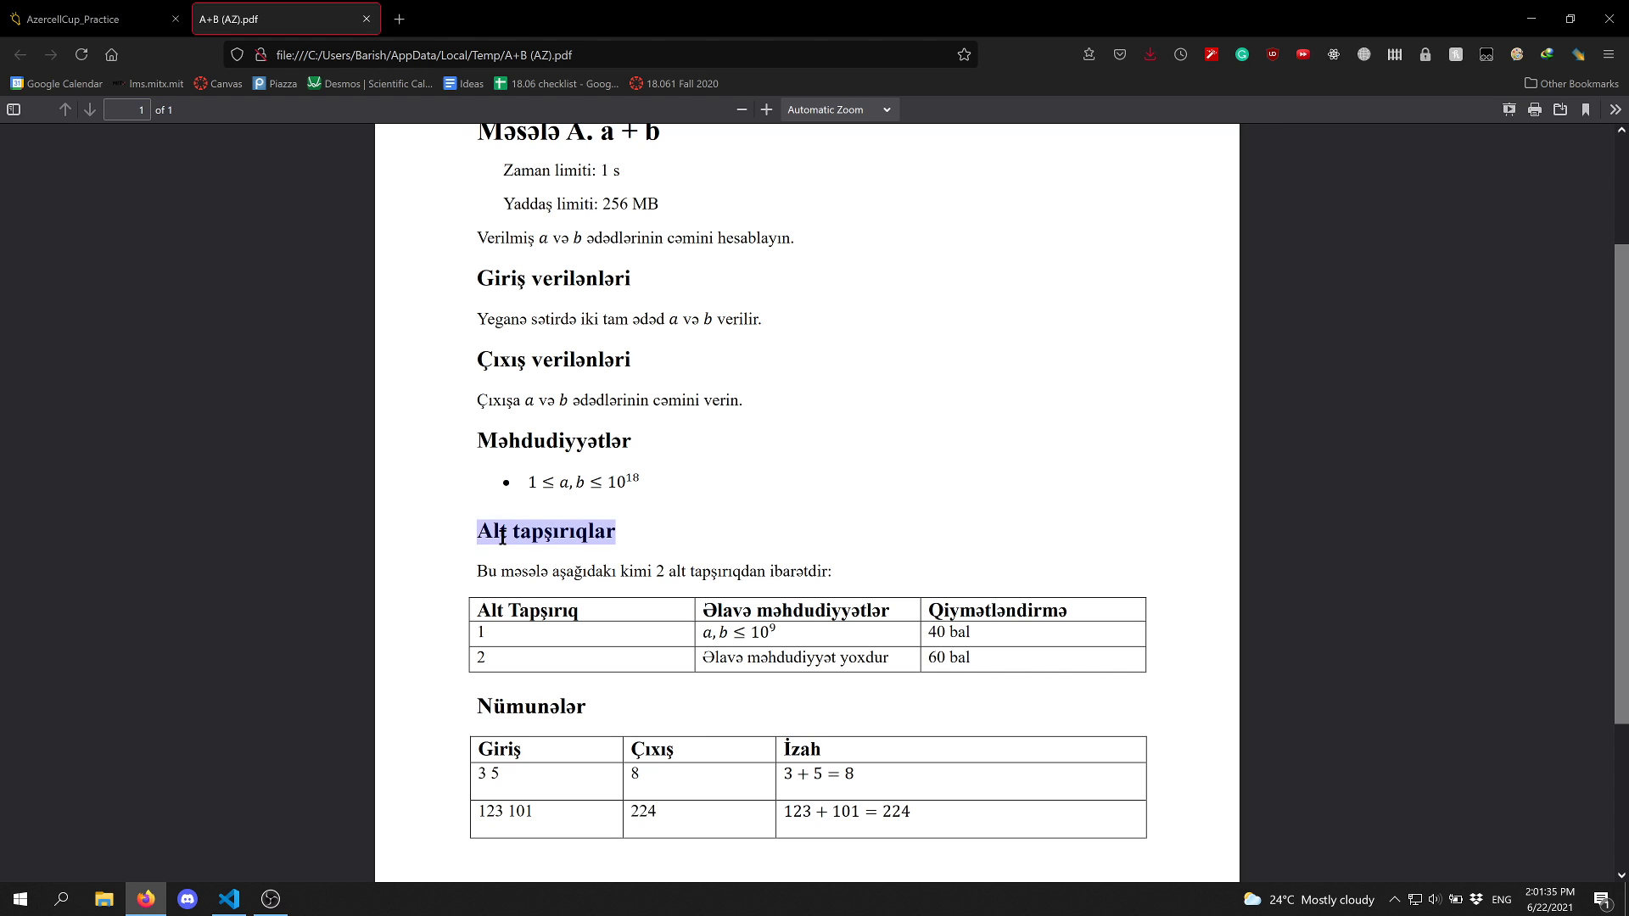
Examine the Məhdudiyyətlər range for a and b and the subtask scoring table in the A+B statement
click(502, 536)
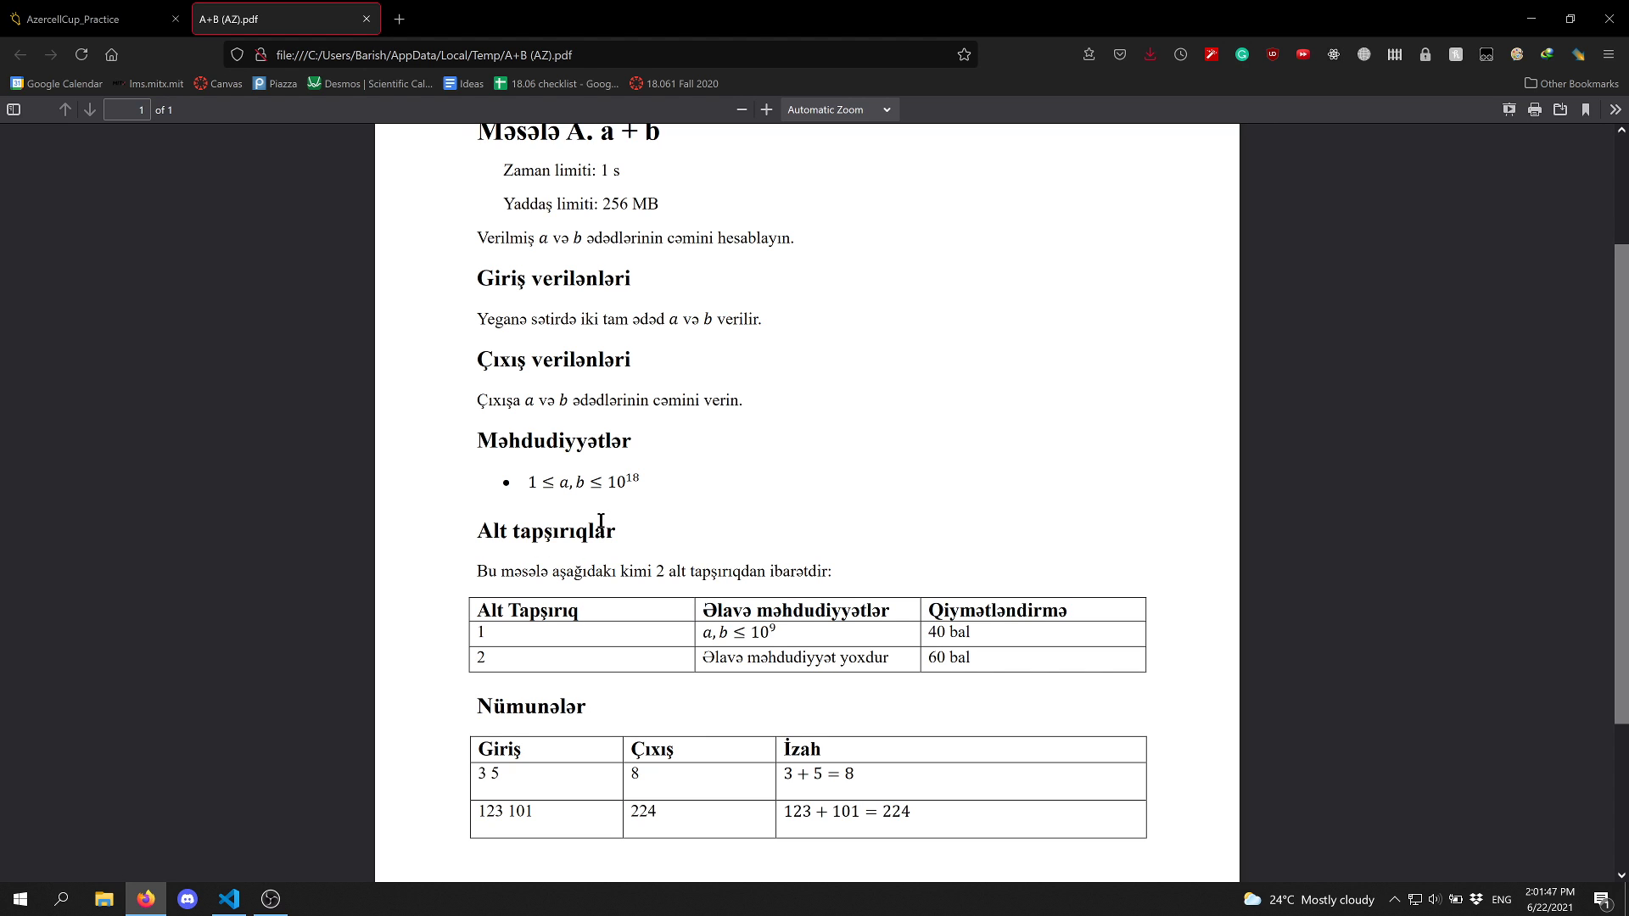
drag(638, 484, 533, 485)
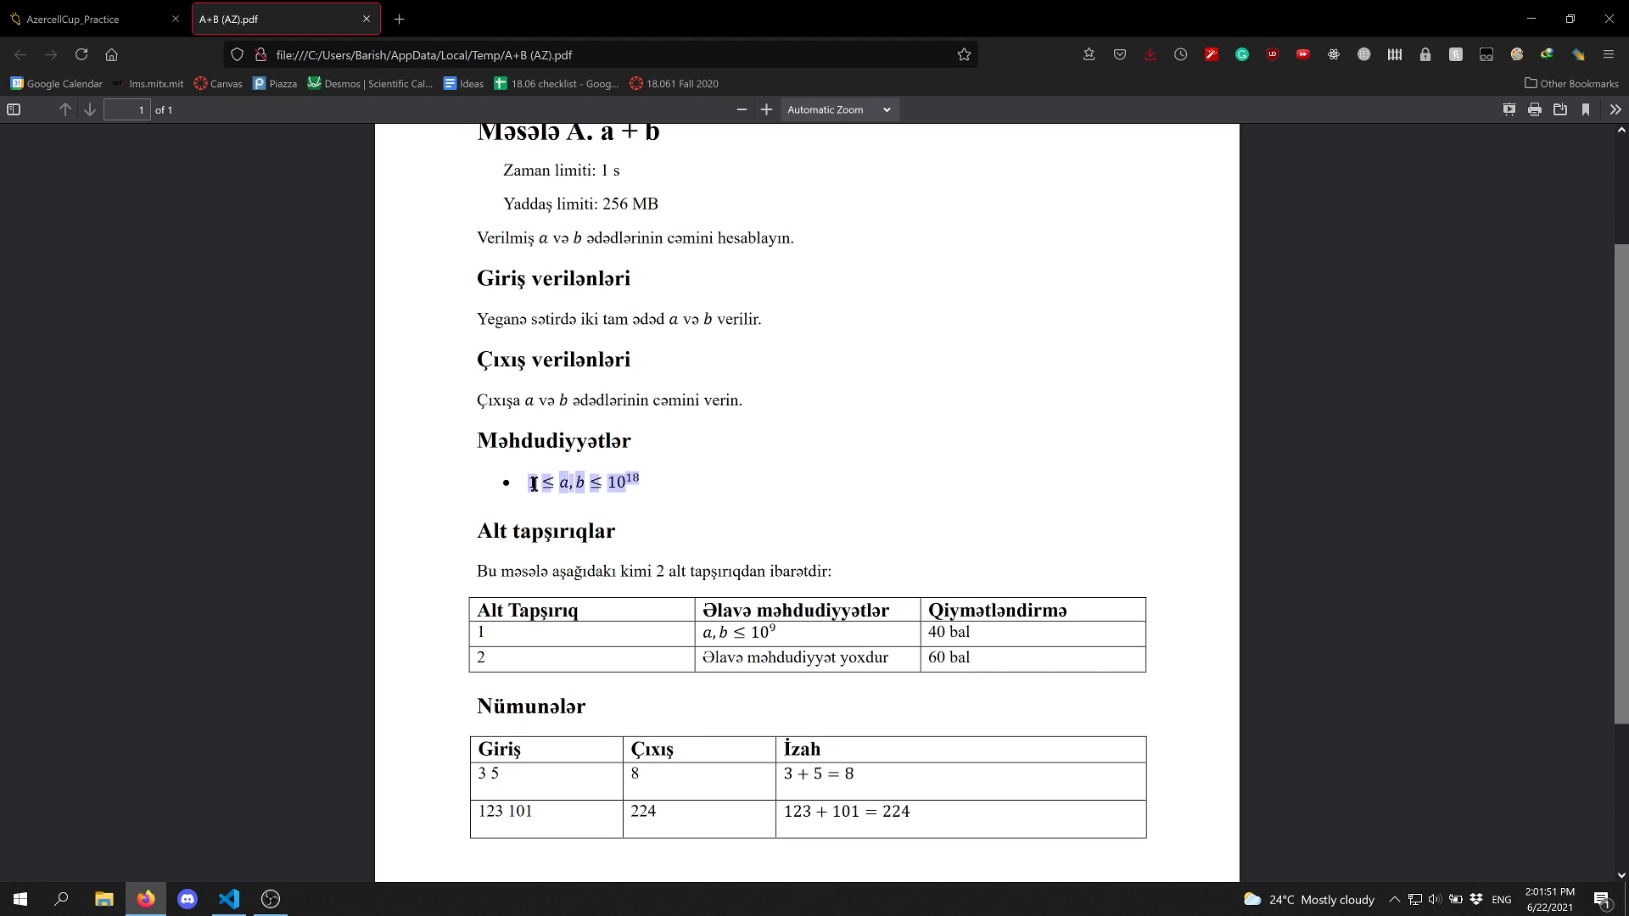
click(638, 482)
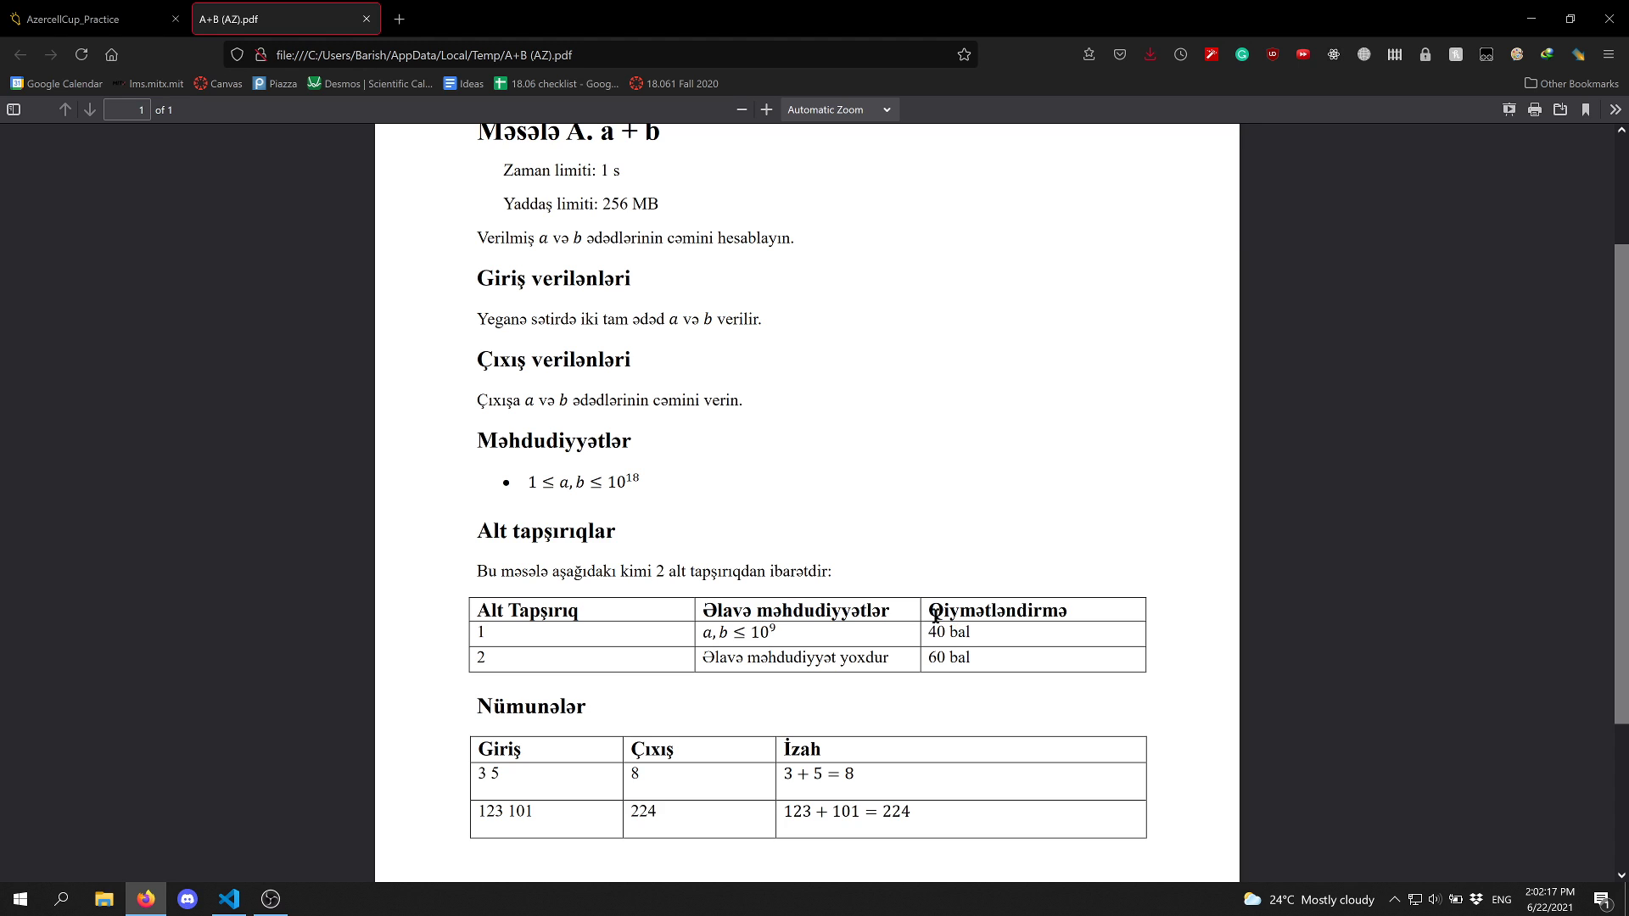
scroll(864, 482, up, 1)
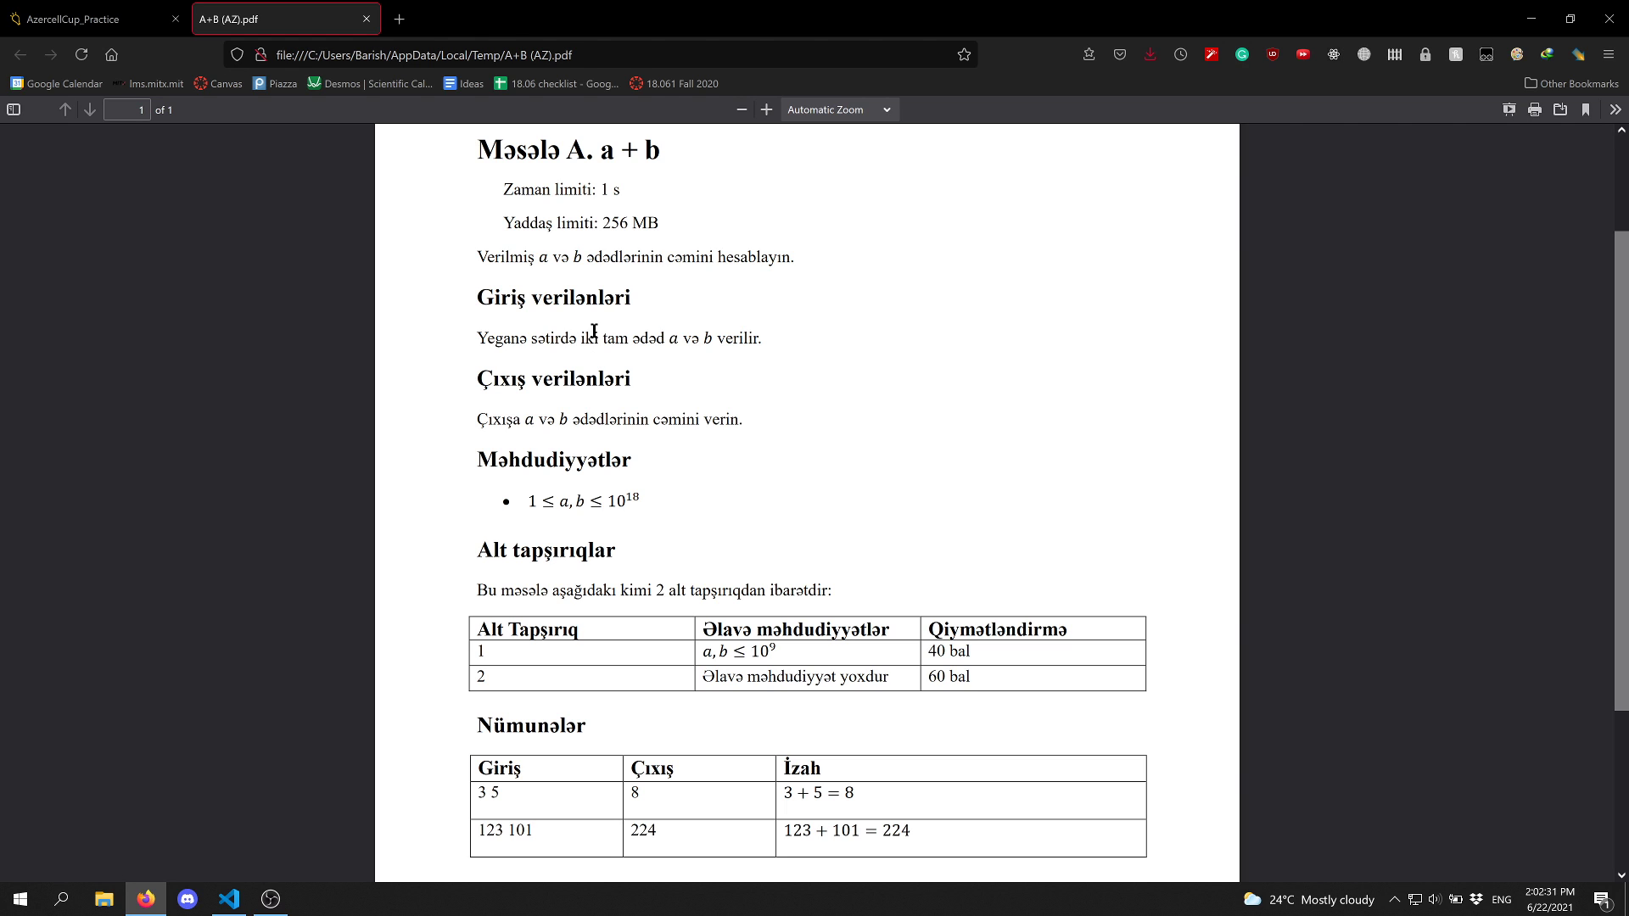
Compare the Giriş verilənləri input format with the first sample's input and output in the Nümunələr table
drag(594, 332, 511, 337)
click(662, 339)
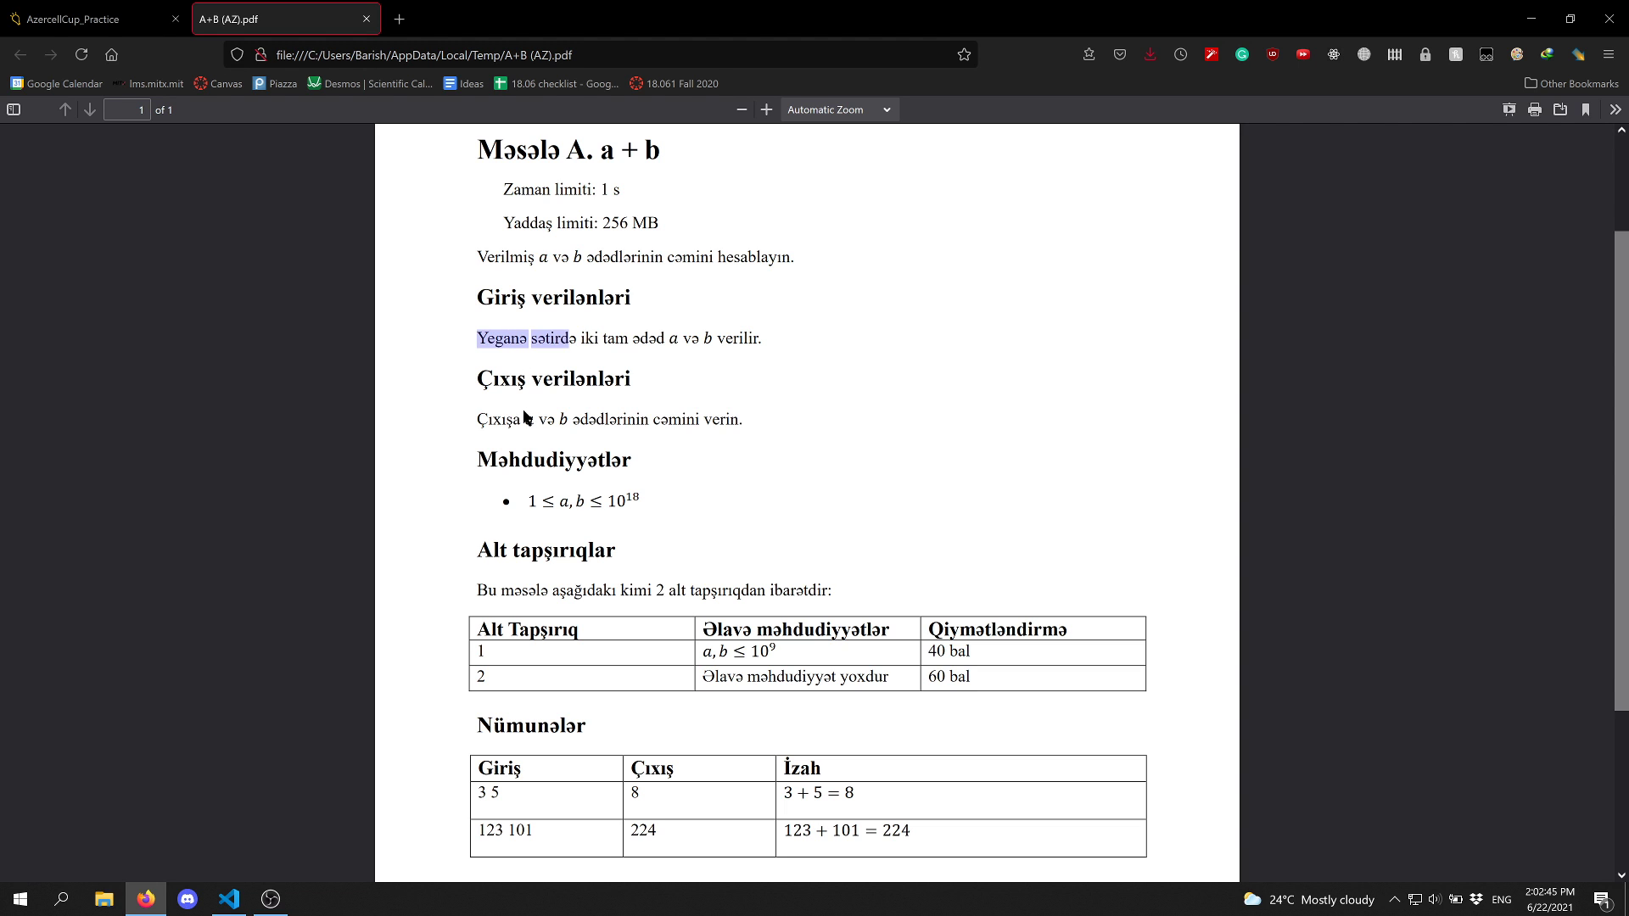
scroll(584, 423, down, 3)
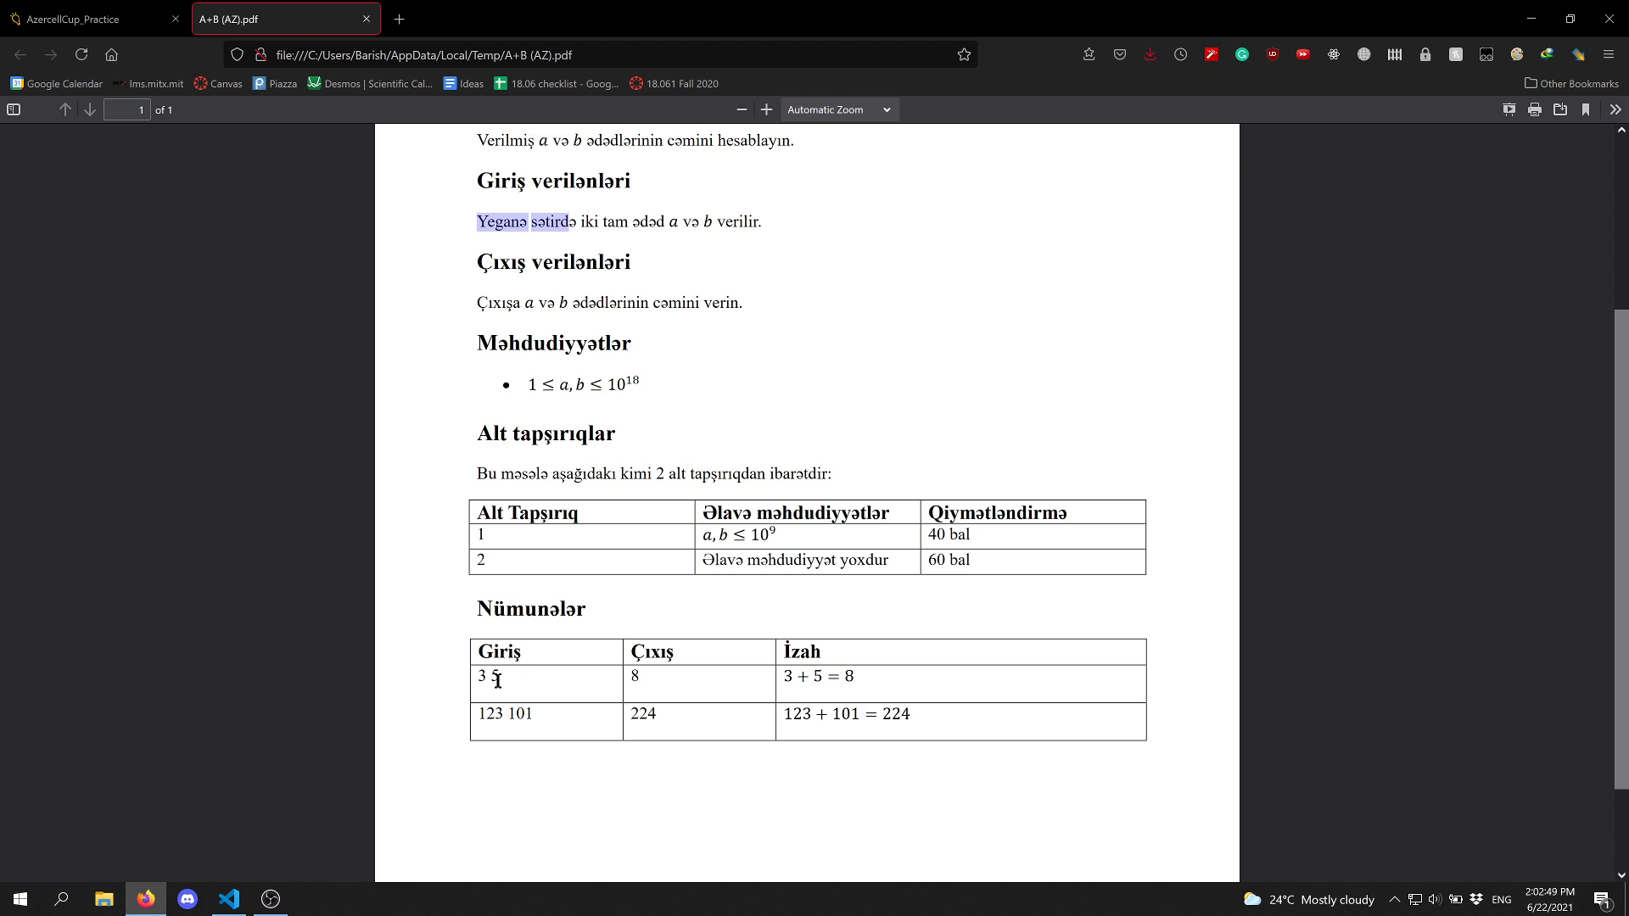
drag(498, 681, 477, 679)
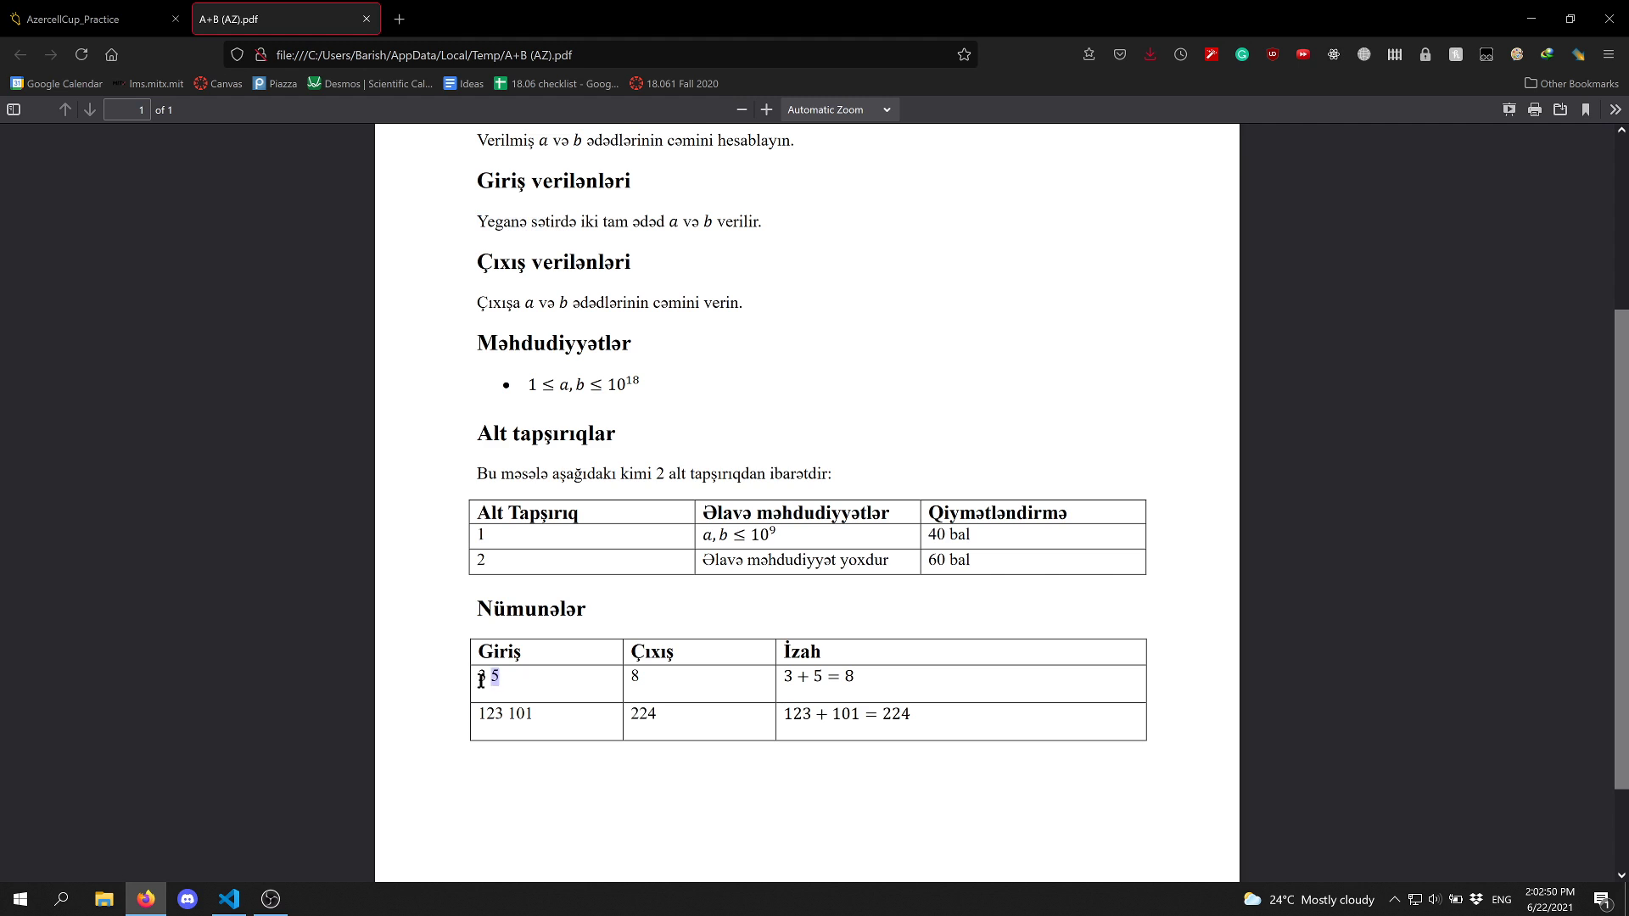
click(638, 687)
scroll(628, 562, up, 1)
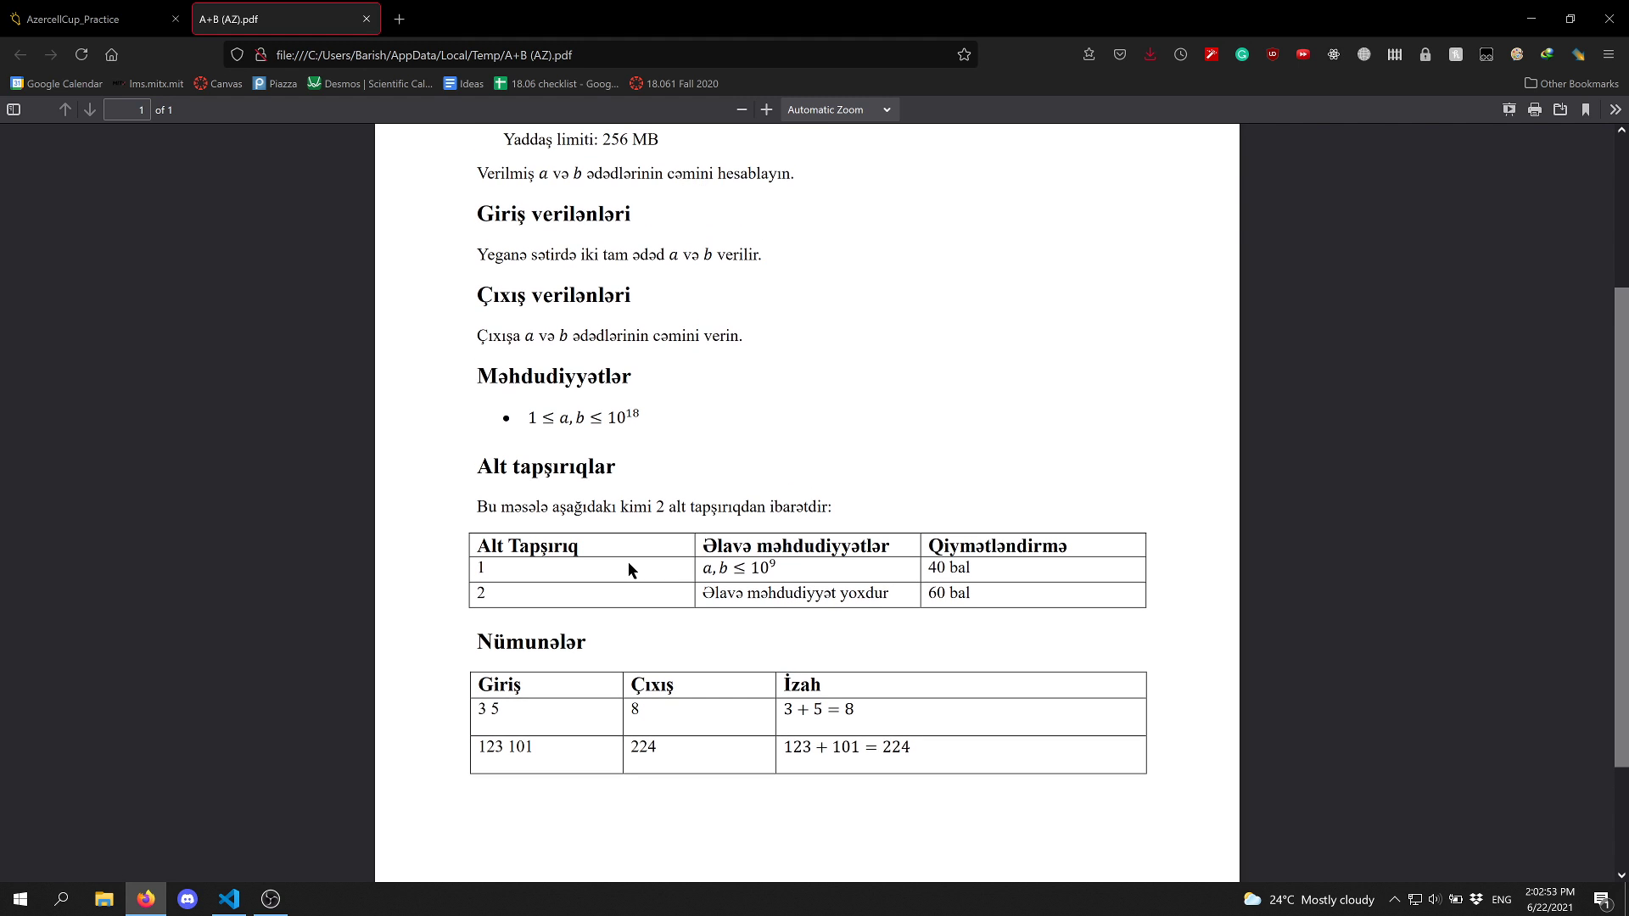
scroll(567, 426, up, 1)
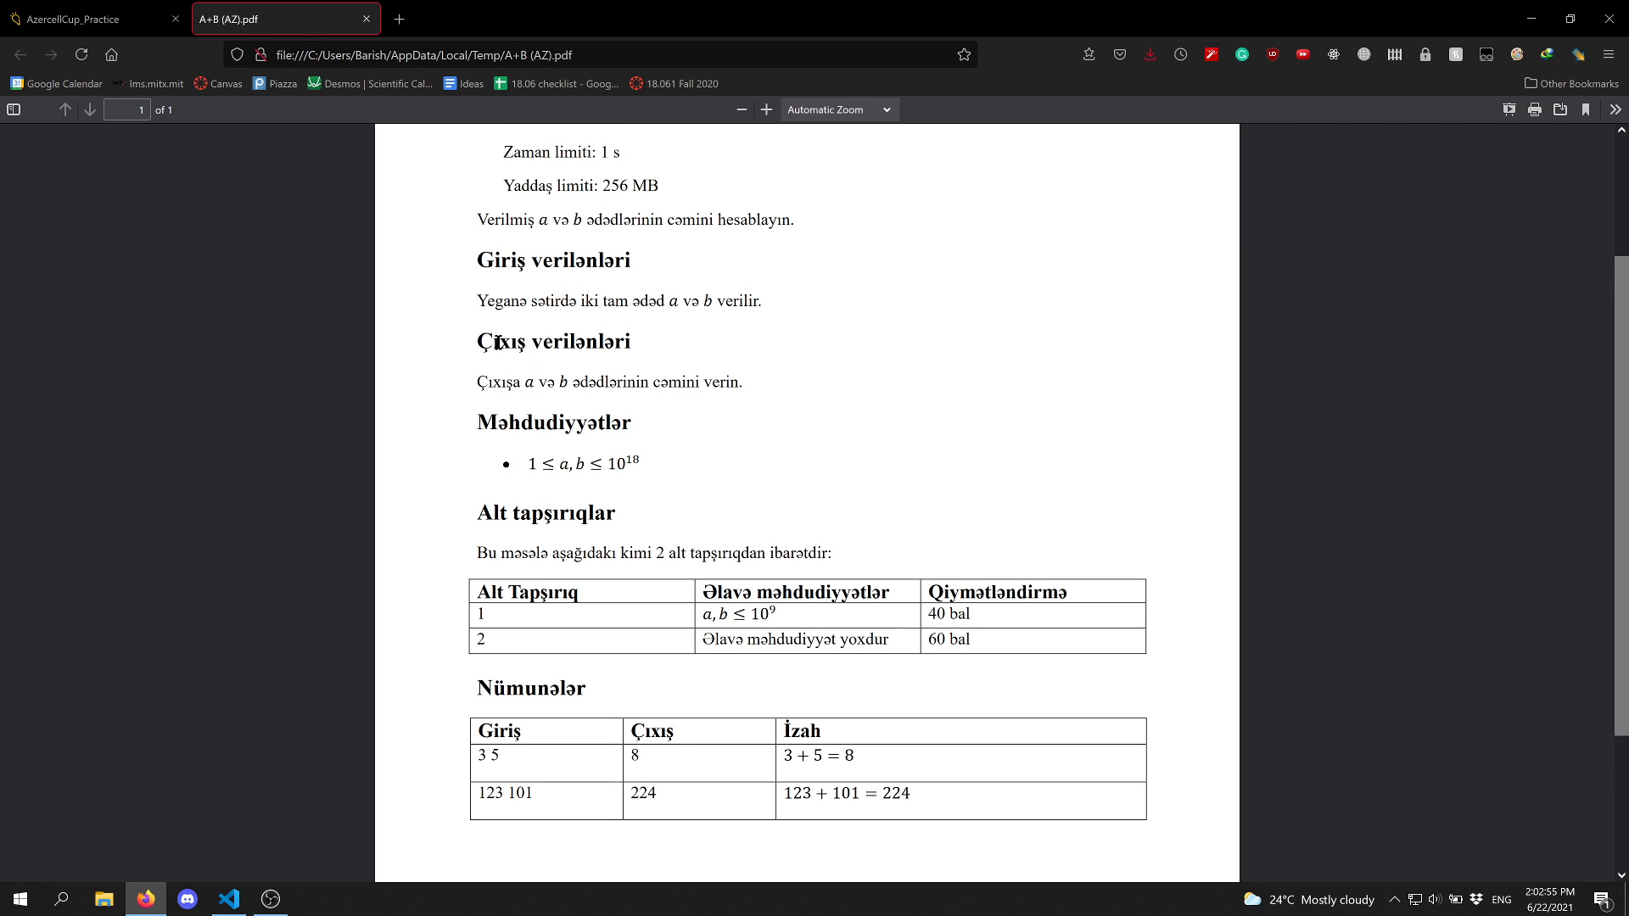
Return to the AzercellCup_Practice site and open the A+B task's Məsələnin həlli submission page
click(151, 8)
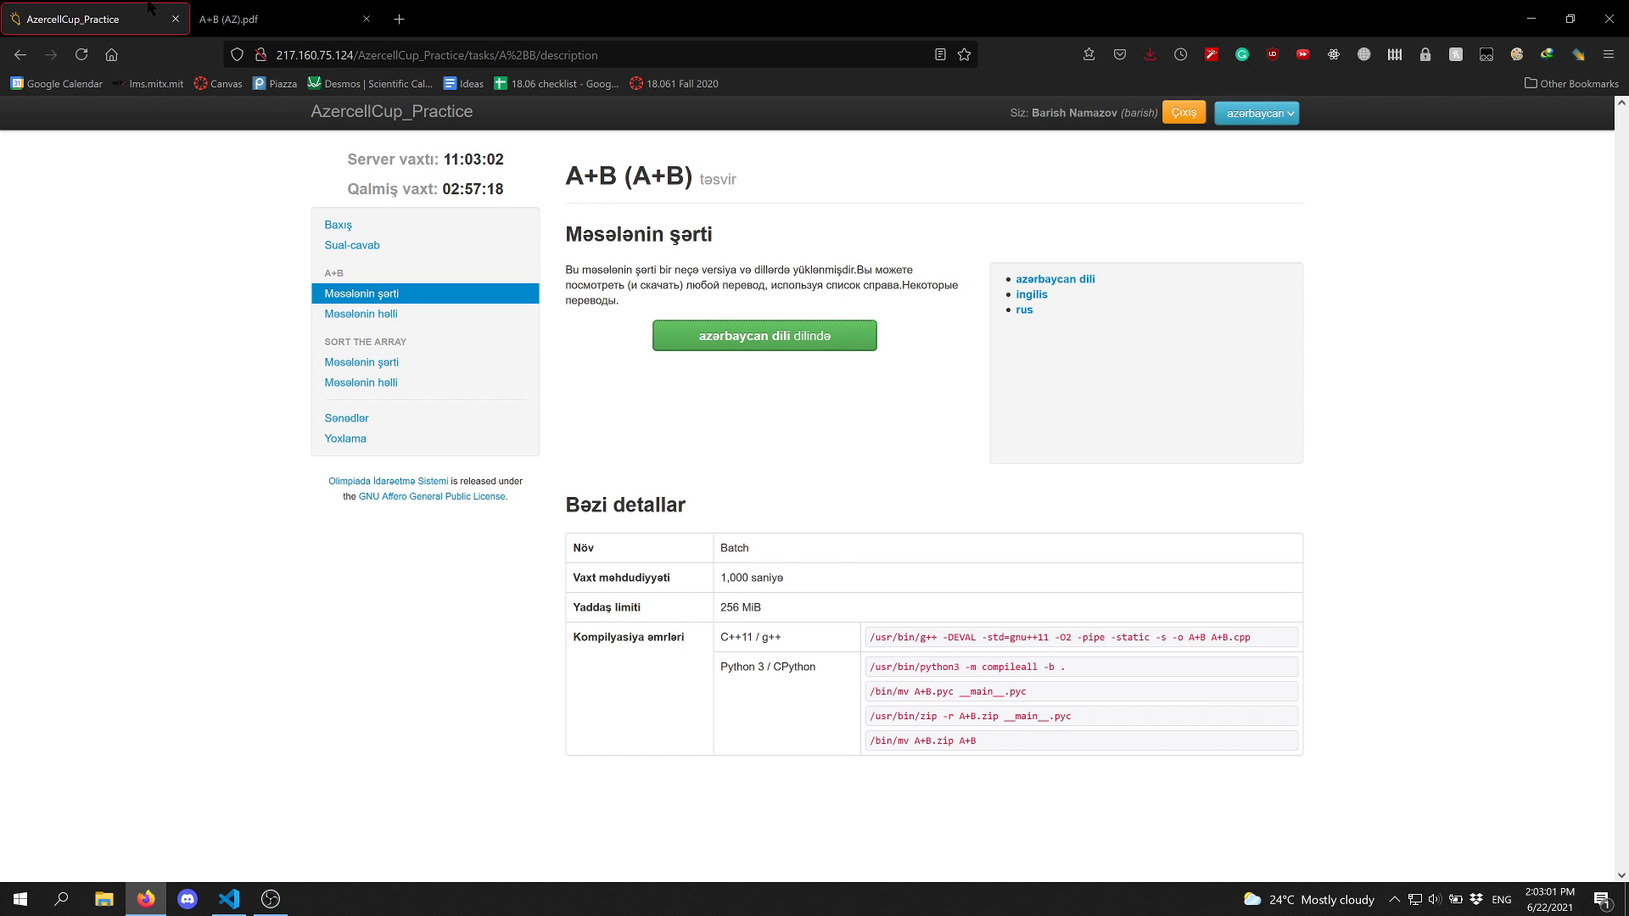
click(233, 19)
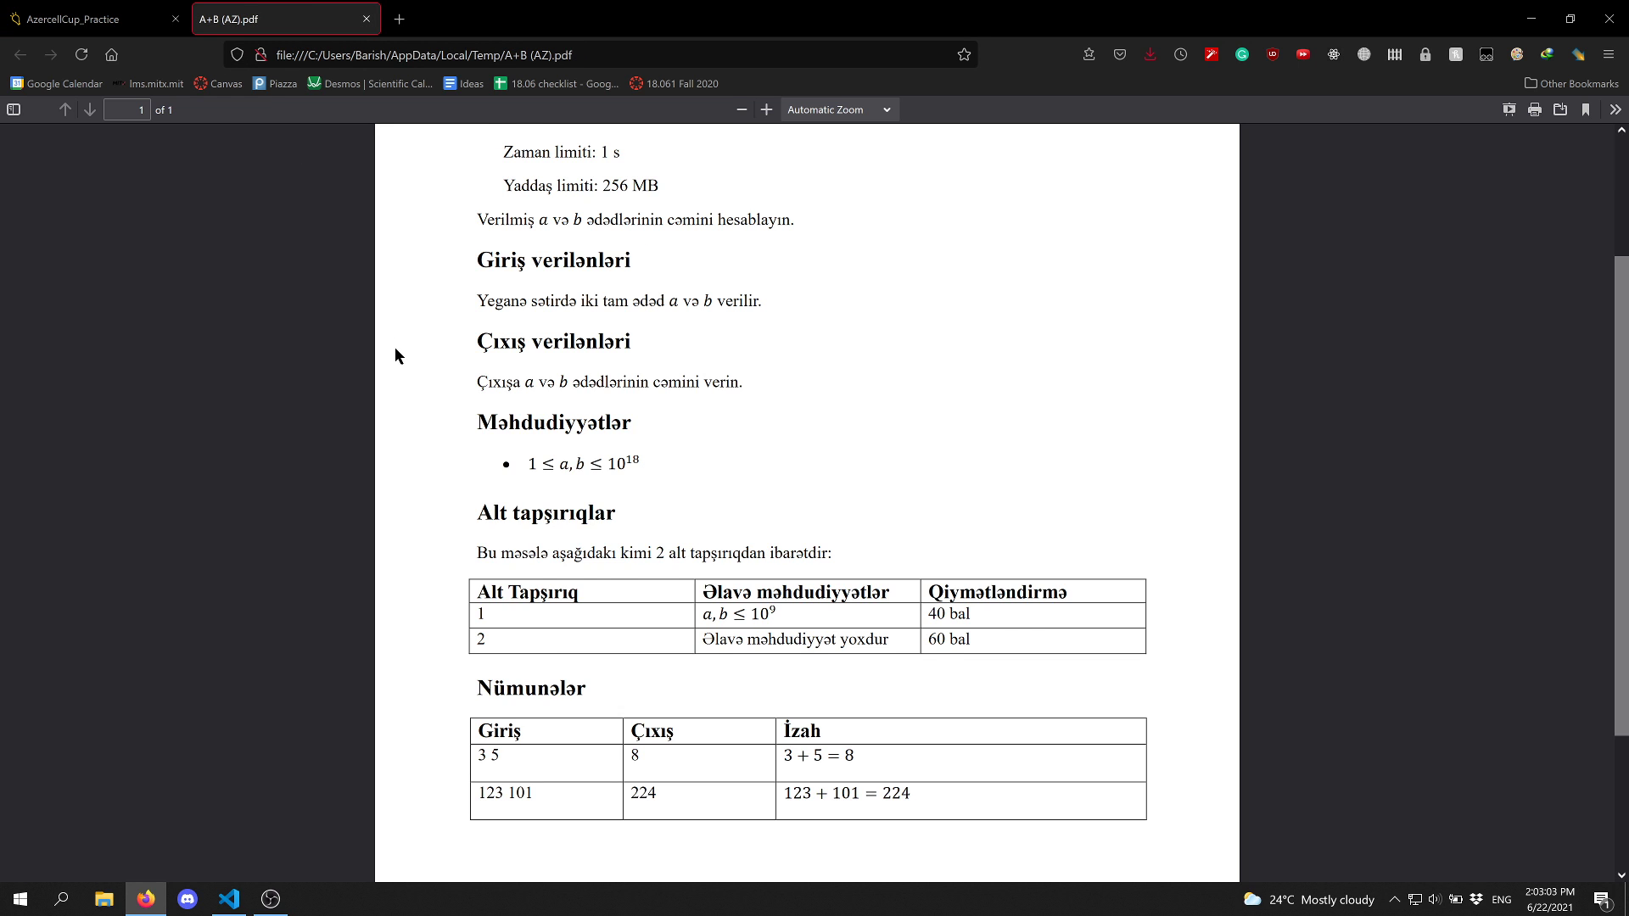
scroll(394, 348, up, 1)
click(85, 19)
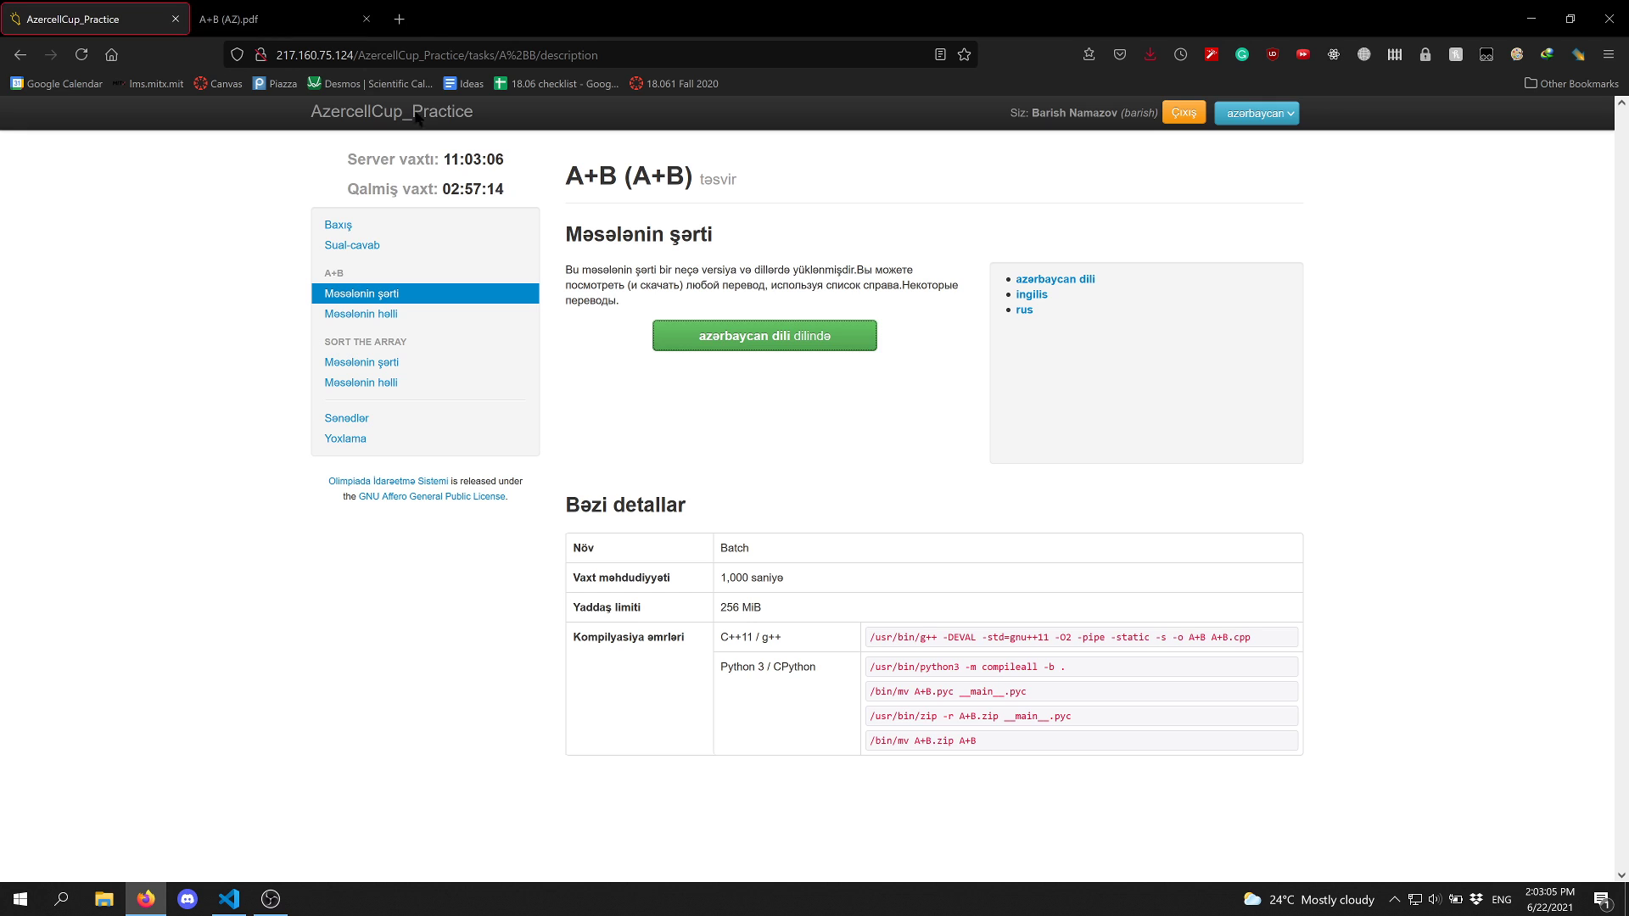
click(386, 316)
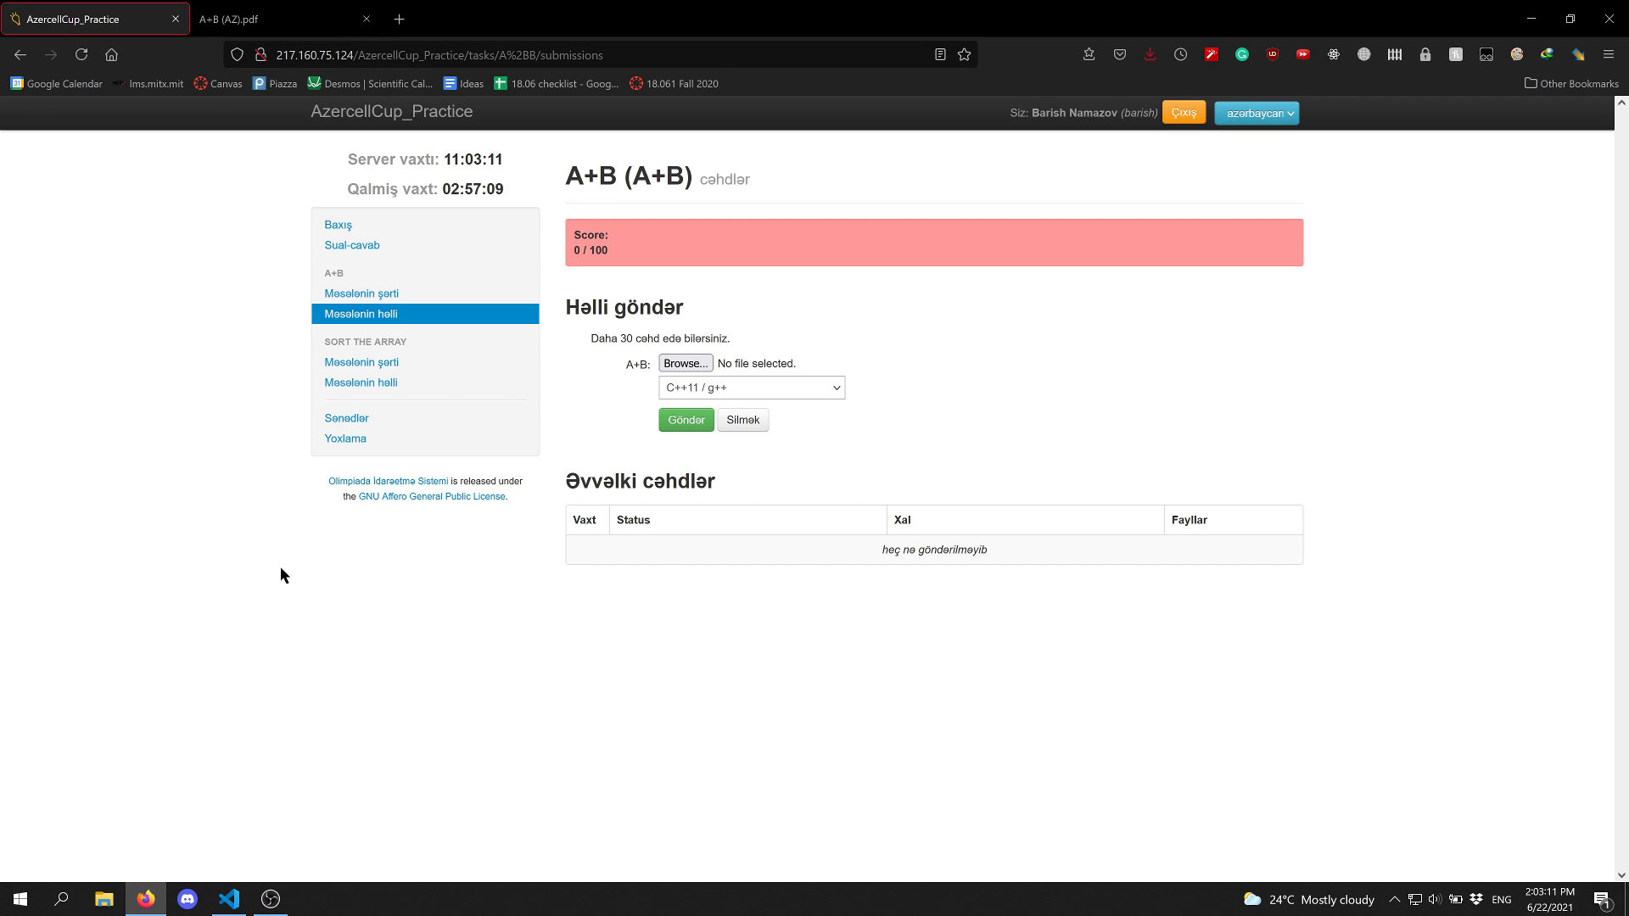
Switch to Visual Studio Code, compile and run A.cpp with g++ -o A A.cpp && ./A.exe, and test it with the input 3 5
click(229, 899)
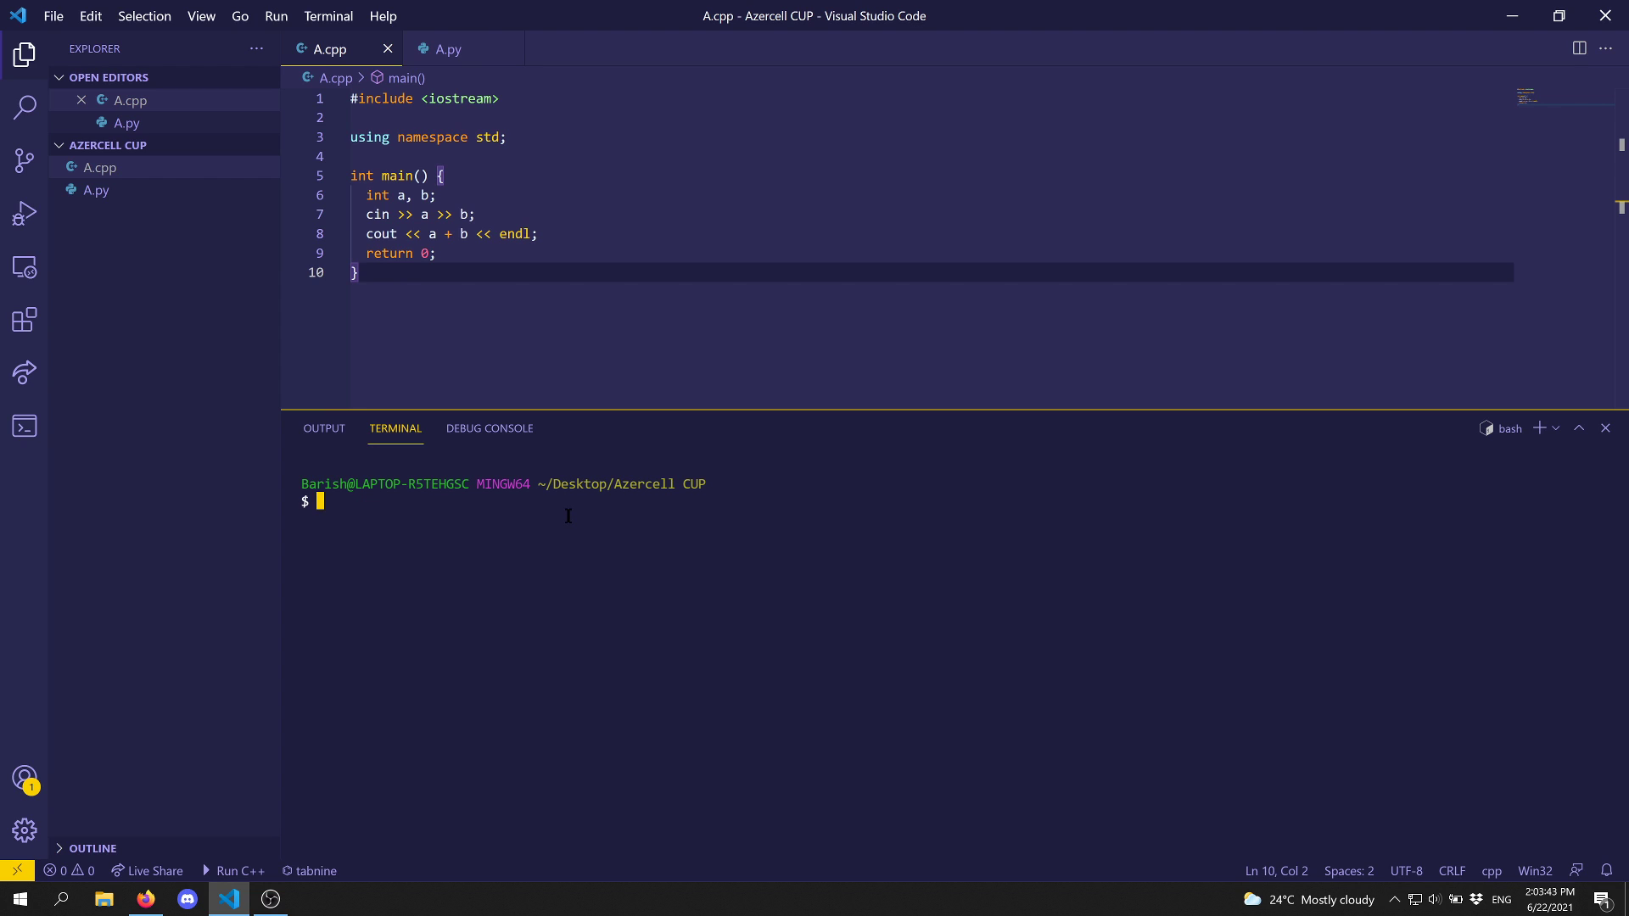
text(g++ -o A A.cpp && ./A.exe)
key(Return)
text(3 5)
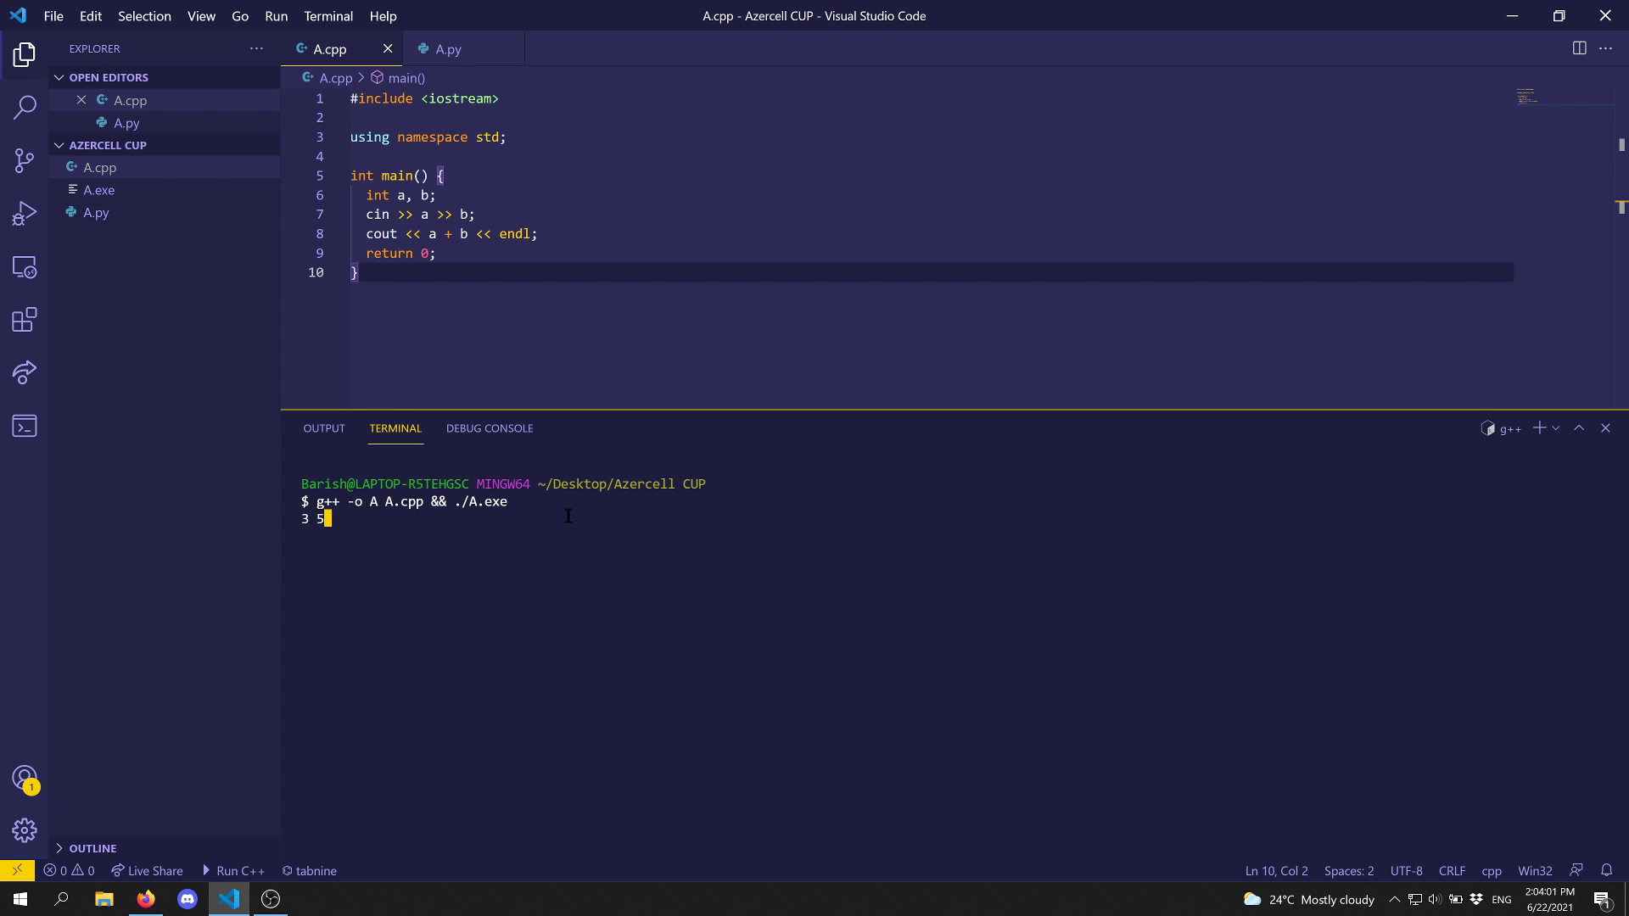
key(Return)
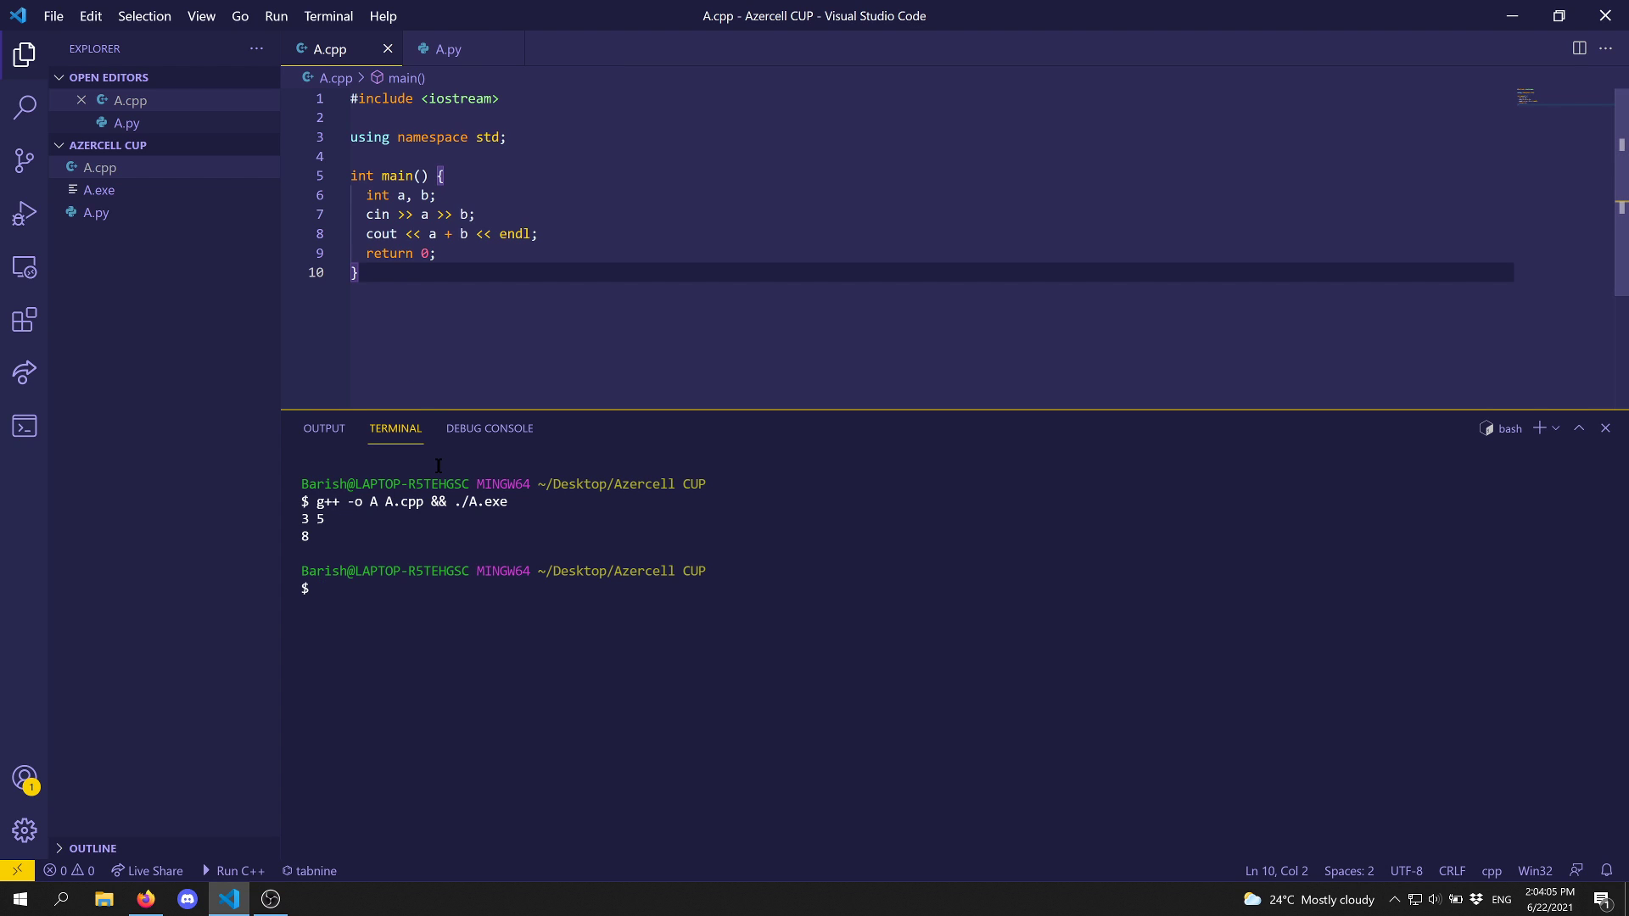
Compile and run A.cpp again, testing it with the input 101 102, and return to the code editor
key(Up)
key(Return)
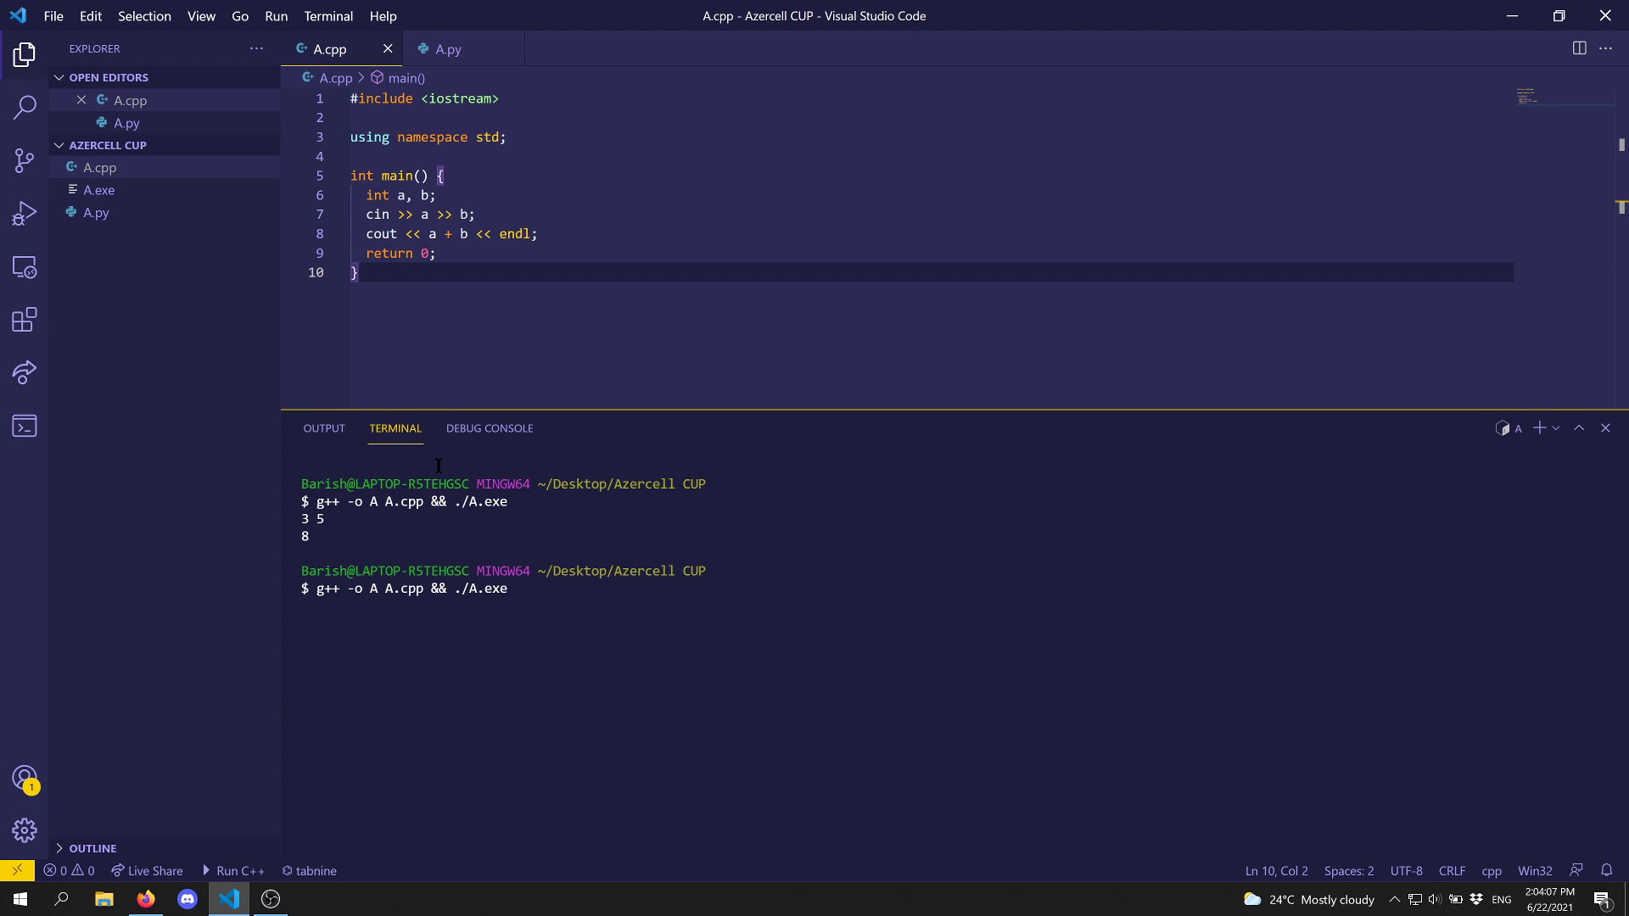
text(101 102)
key(Return)
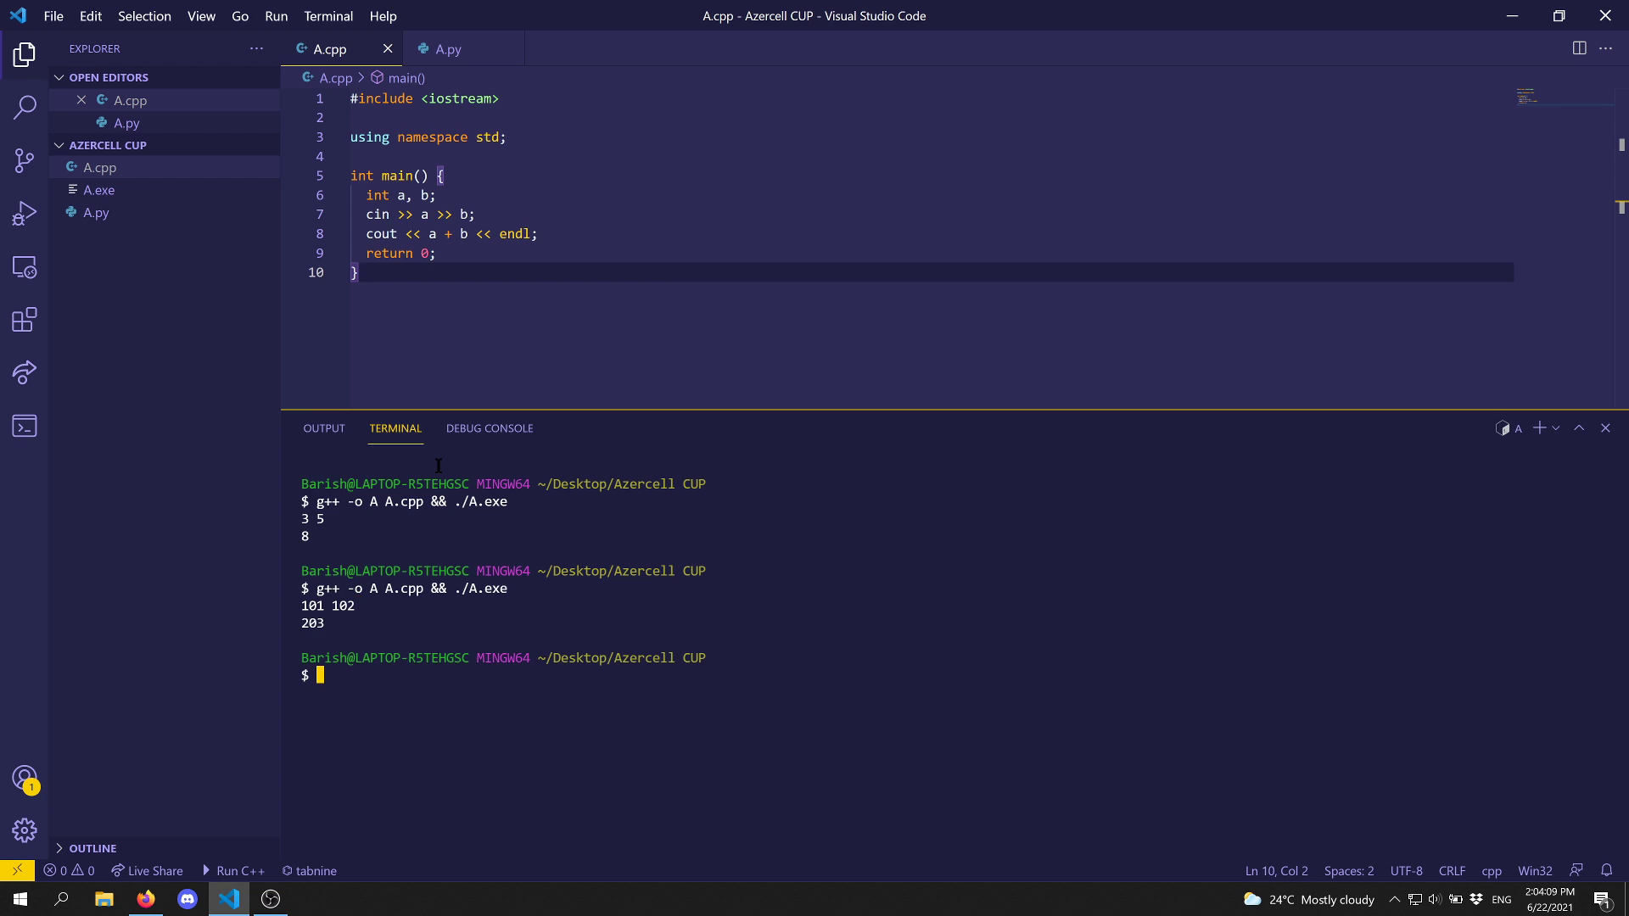
click(550, 317)
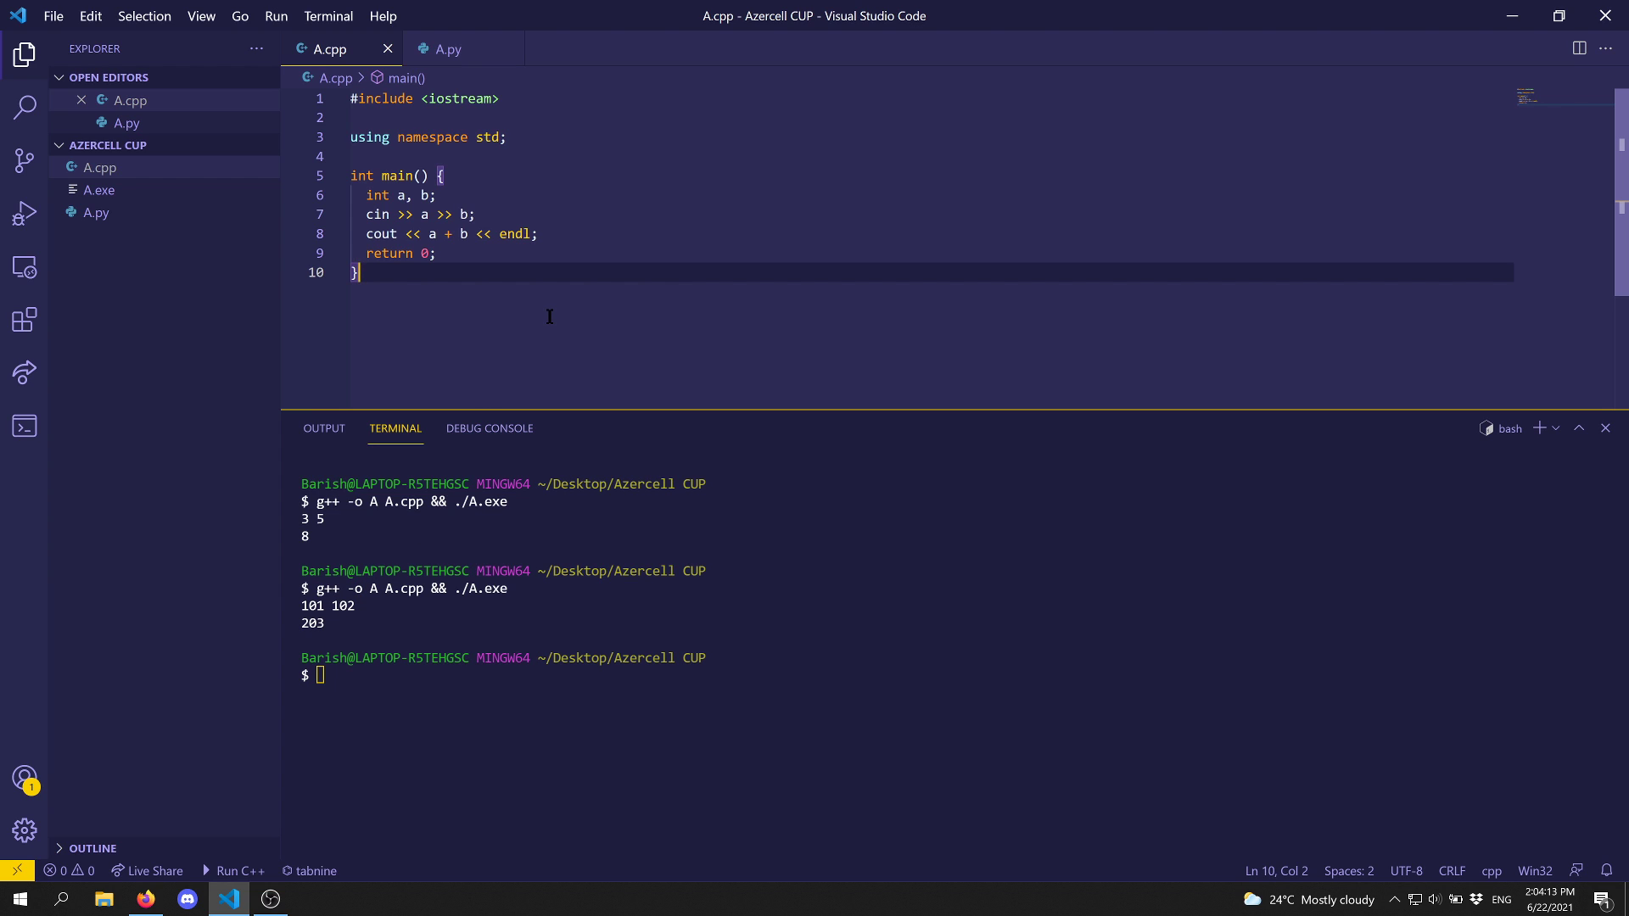
Switch back to Firefox and choose A.cpp from the Desktop's Azercell CUP folder as the A+B solution file
key(alt+Tab)
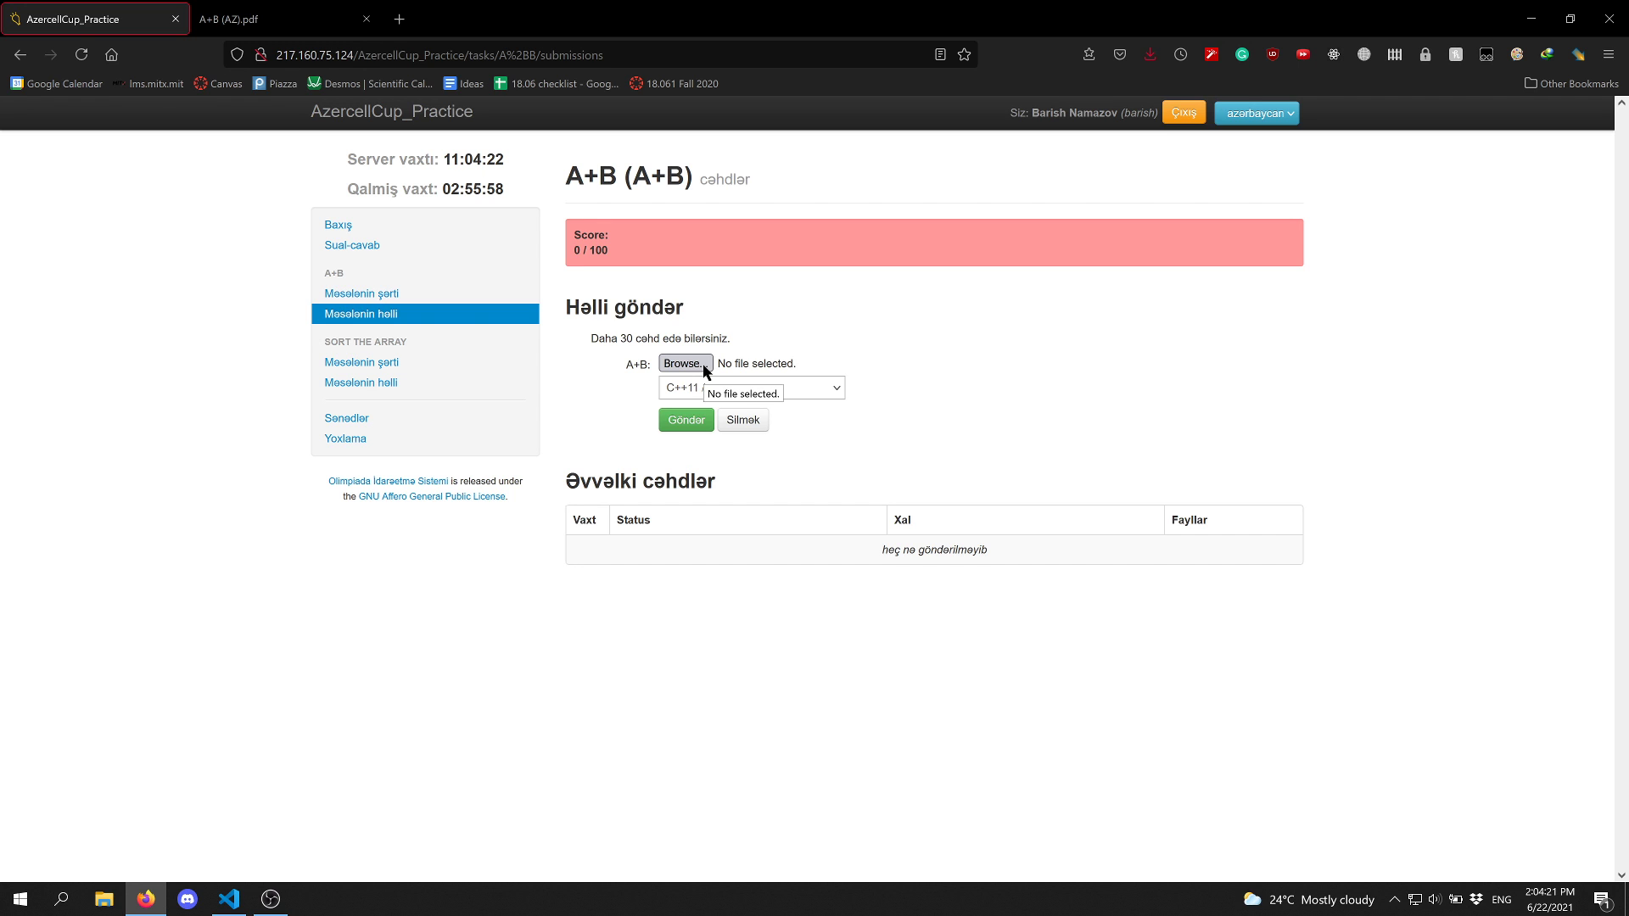
click(703, 364)
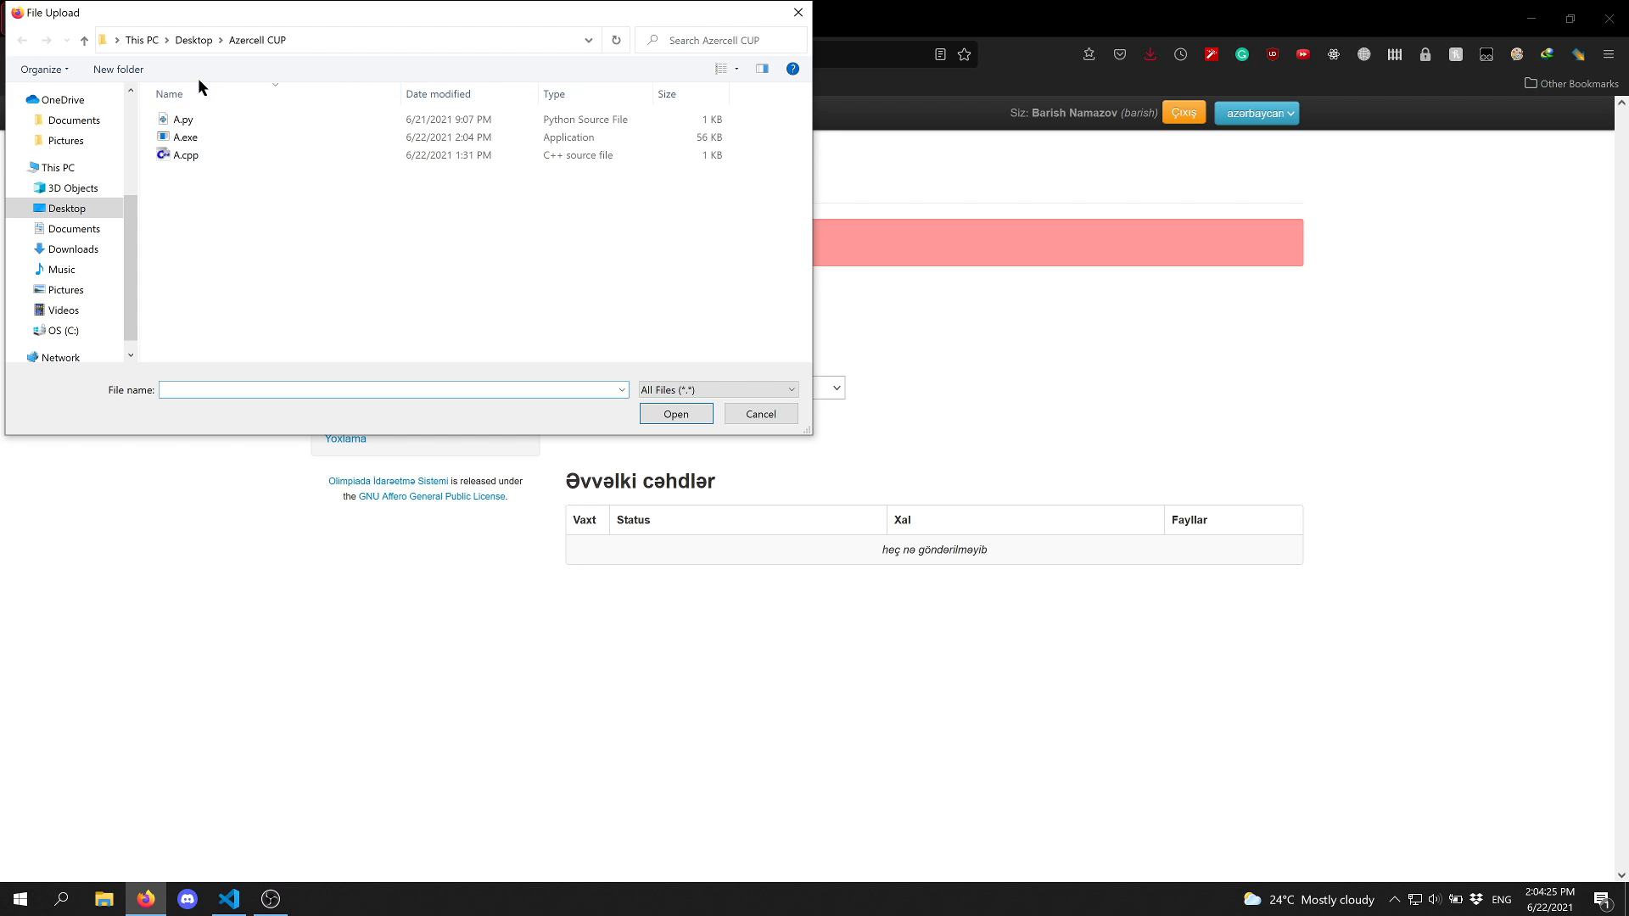
click(191, 41)
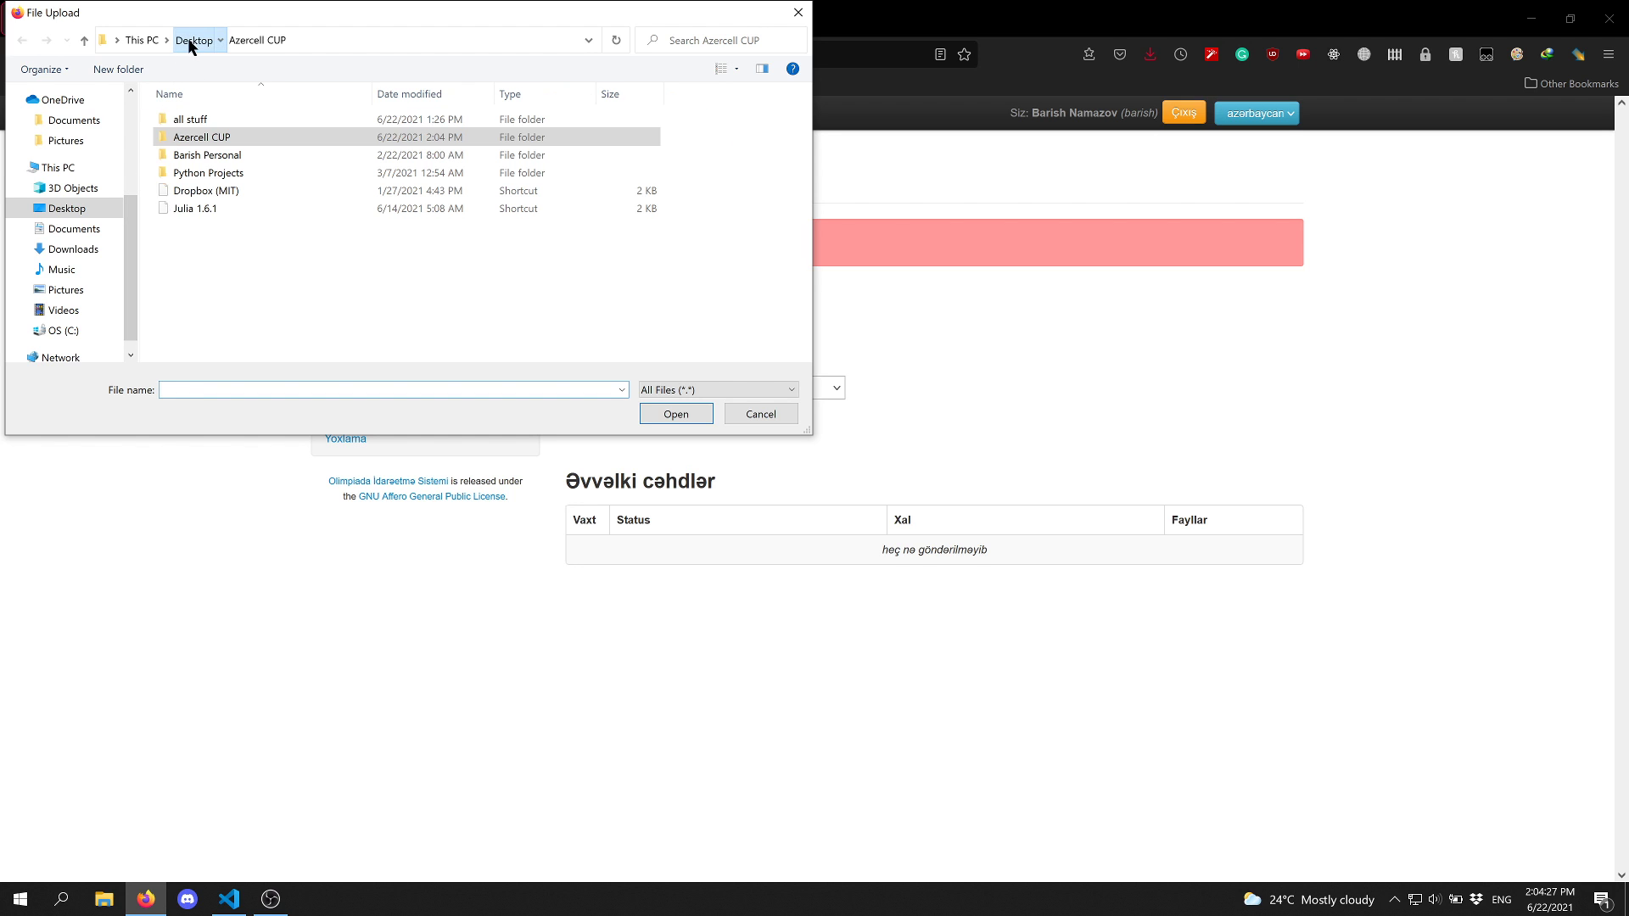
double_click(247, 139)
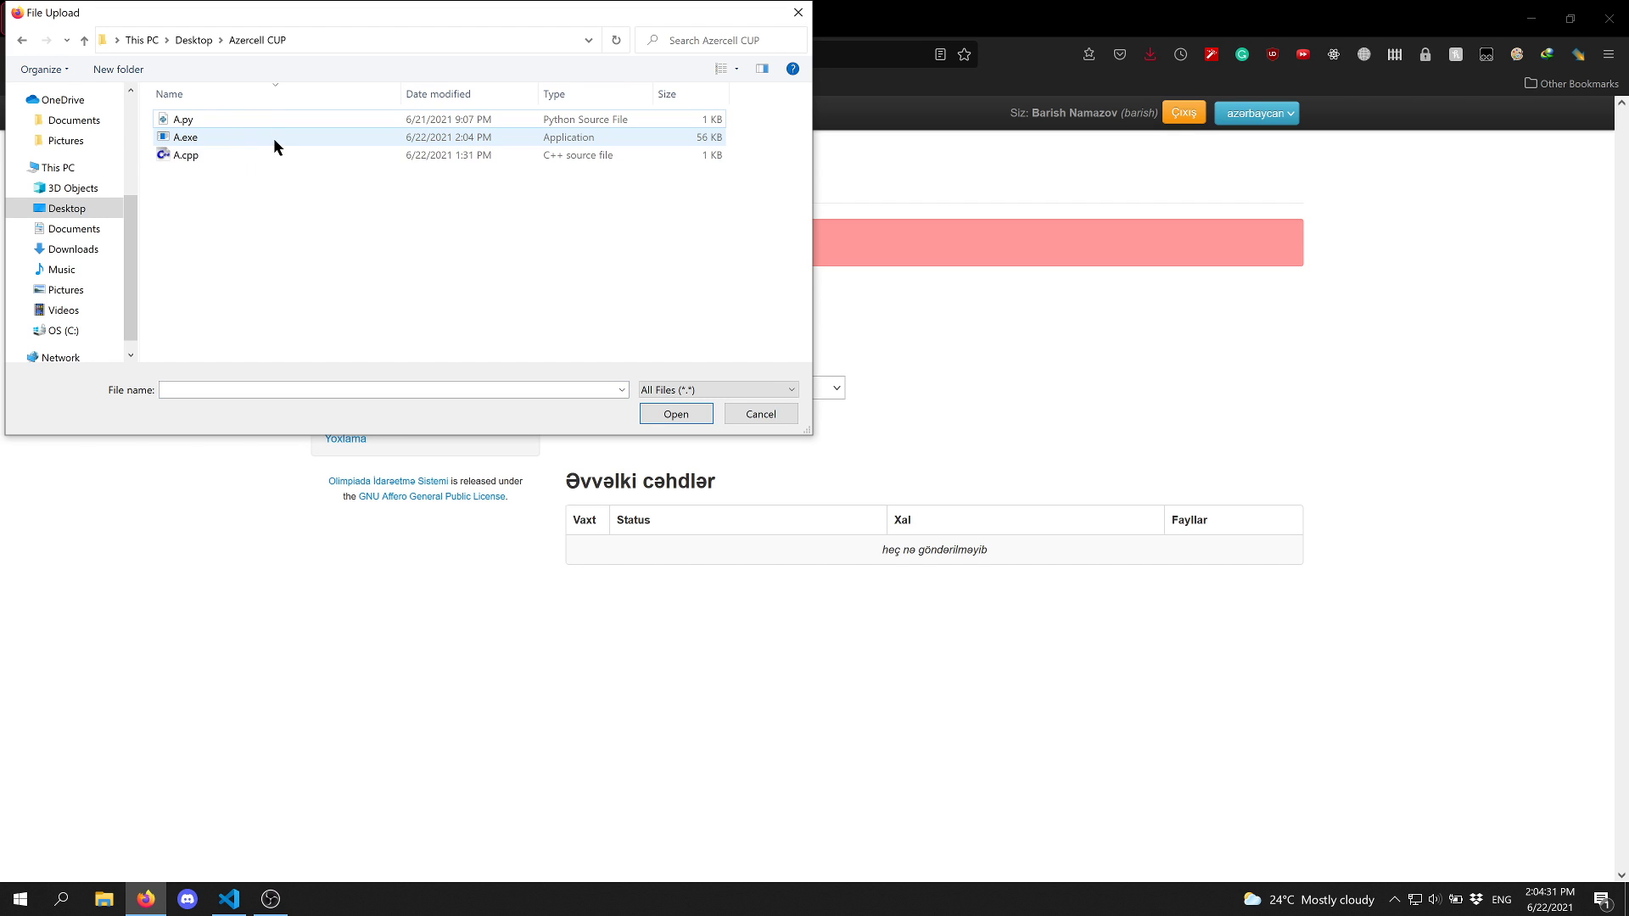
double_click(210, 154)
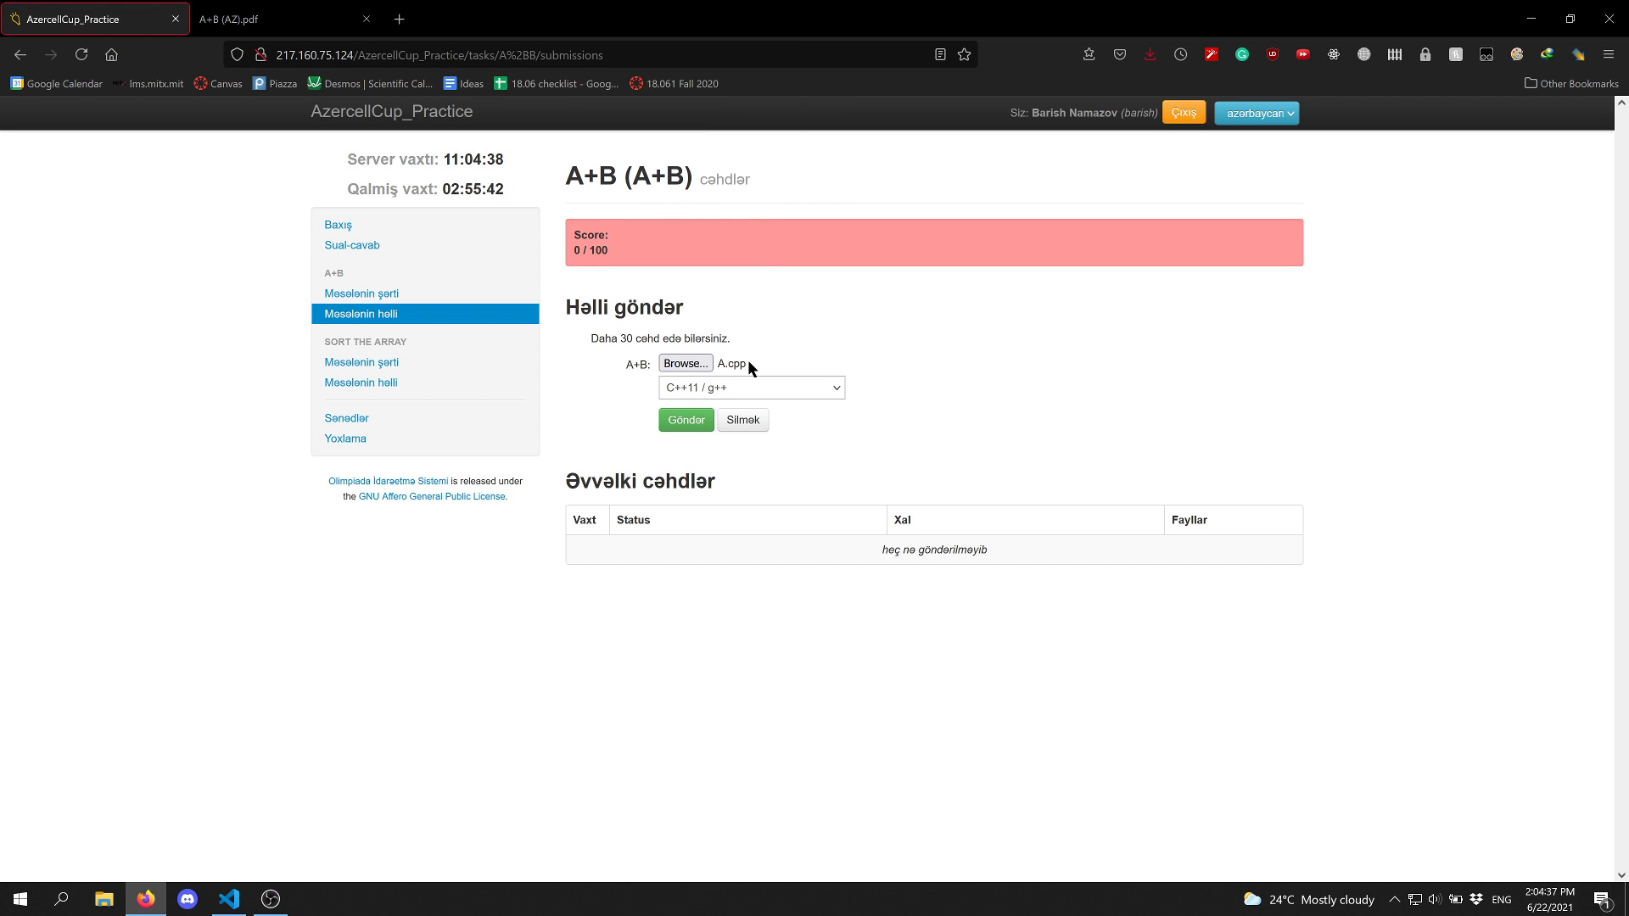
Select C++11 / g++ as the language and submit the A+B solution
click(750, 387)
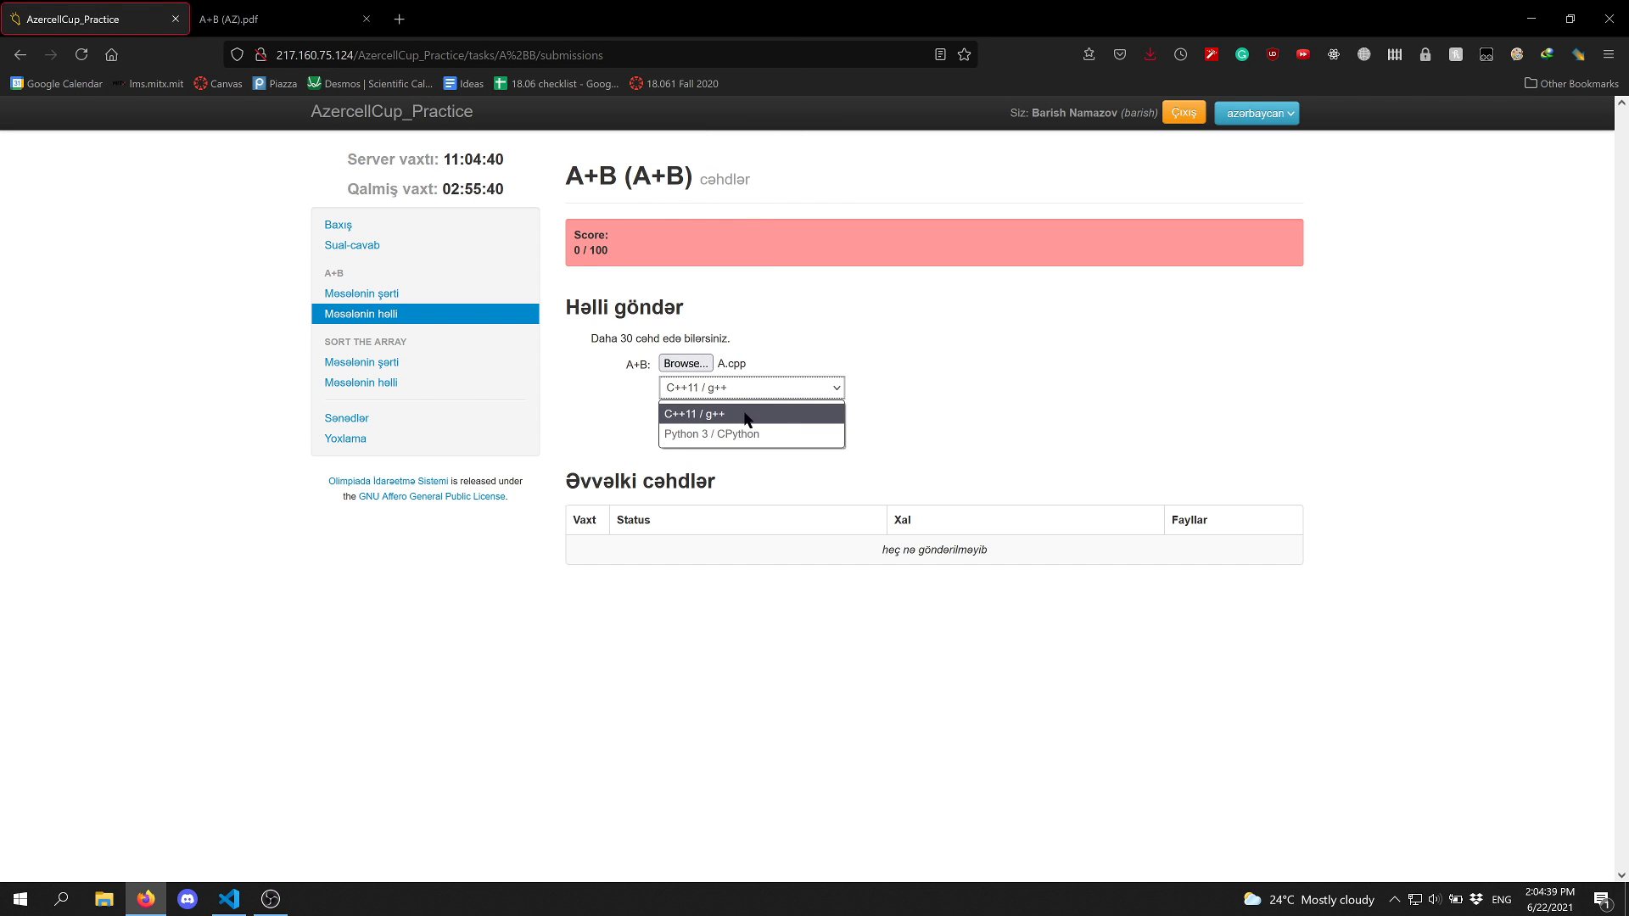
click(751, 416)
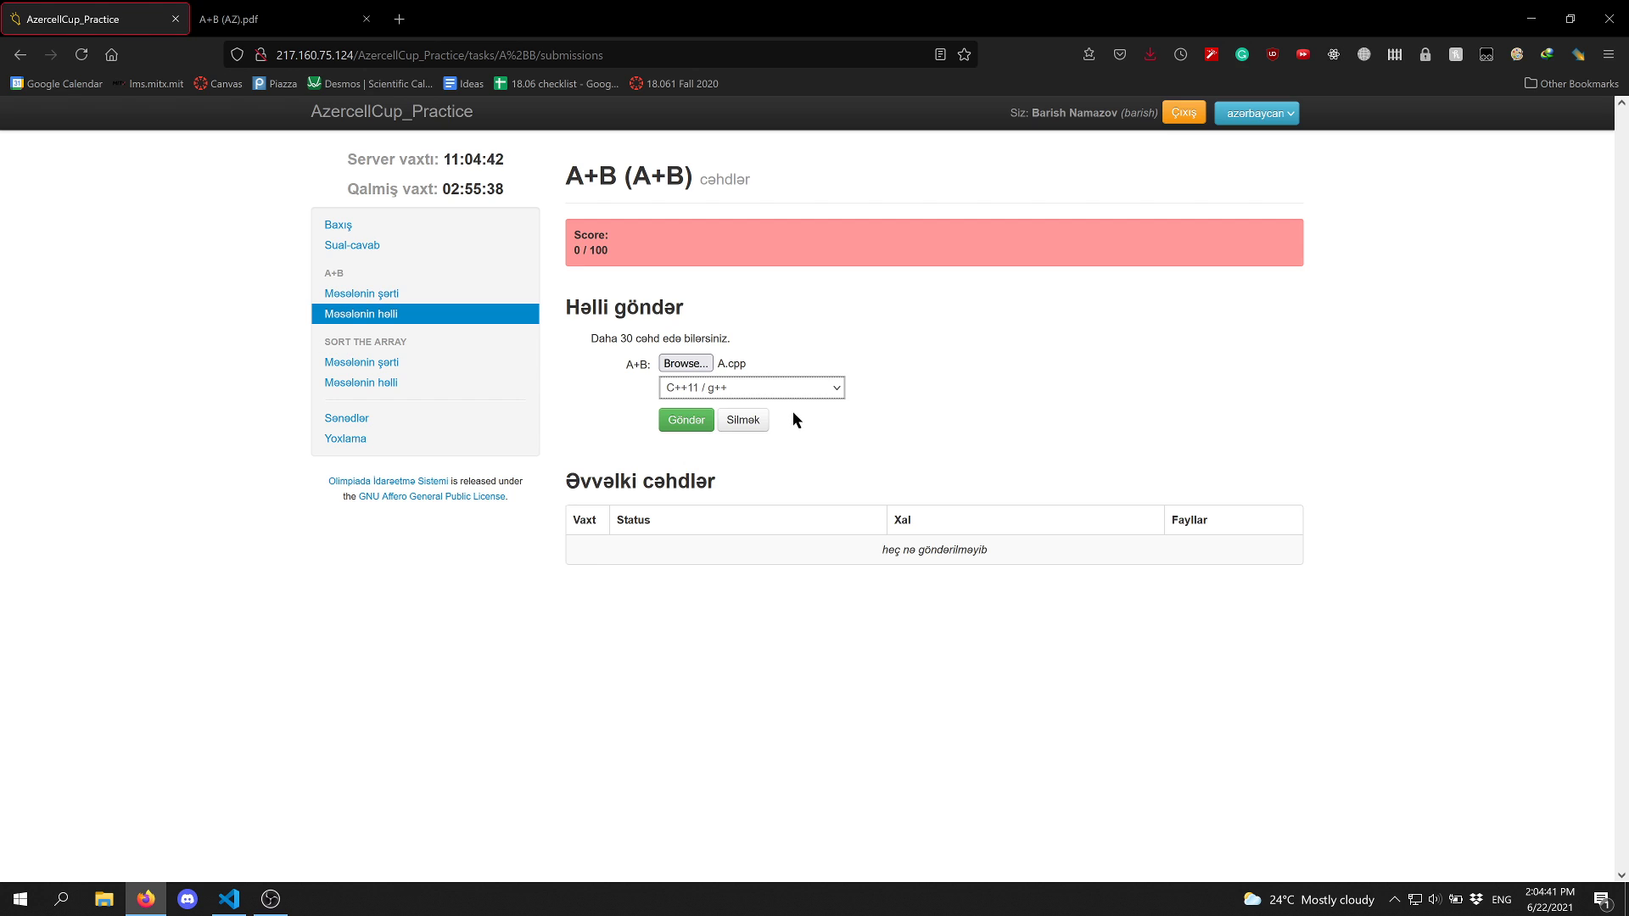
click(781, 411)
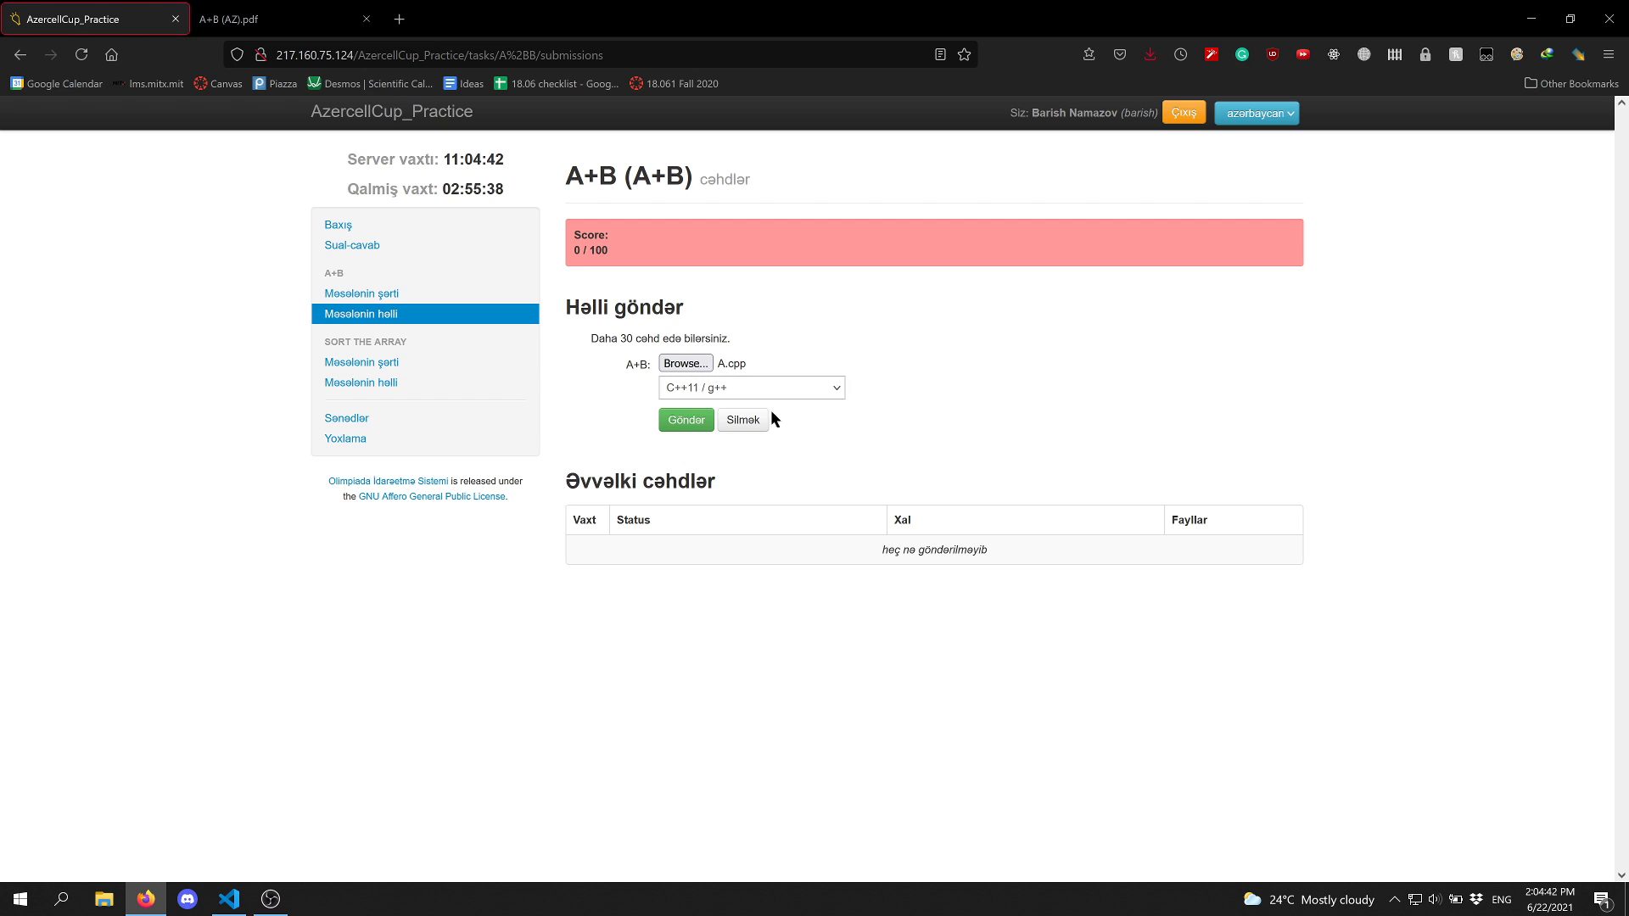
click(704, 421)
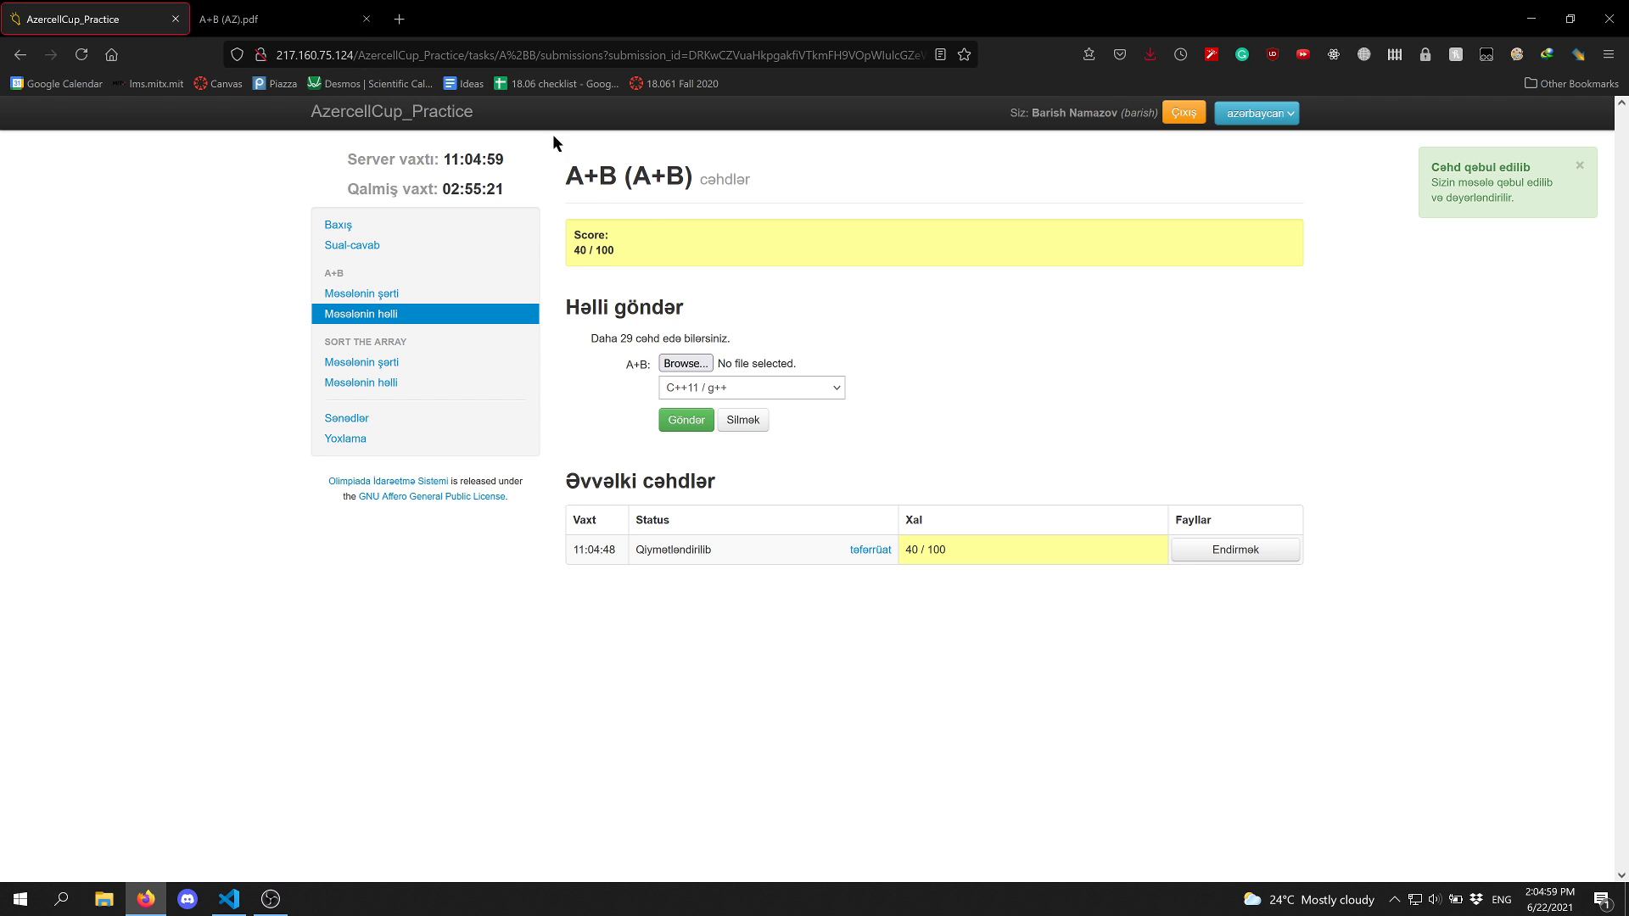
Recheck the A+B statement's limits, then in Visual Studio Code add the comment // 2*10^9 after int a, b; in A.cpp and save
click(284, 19)
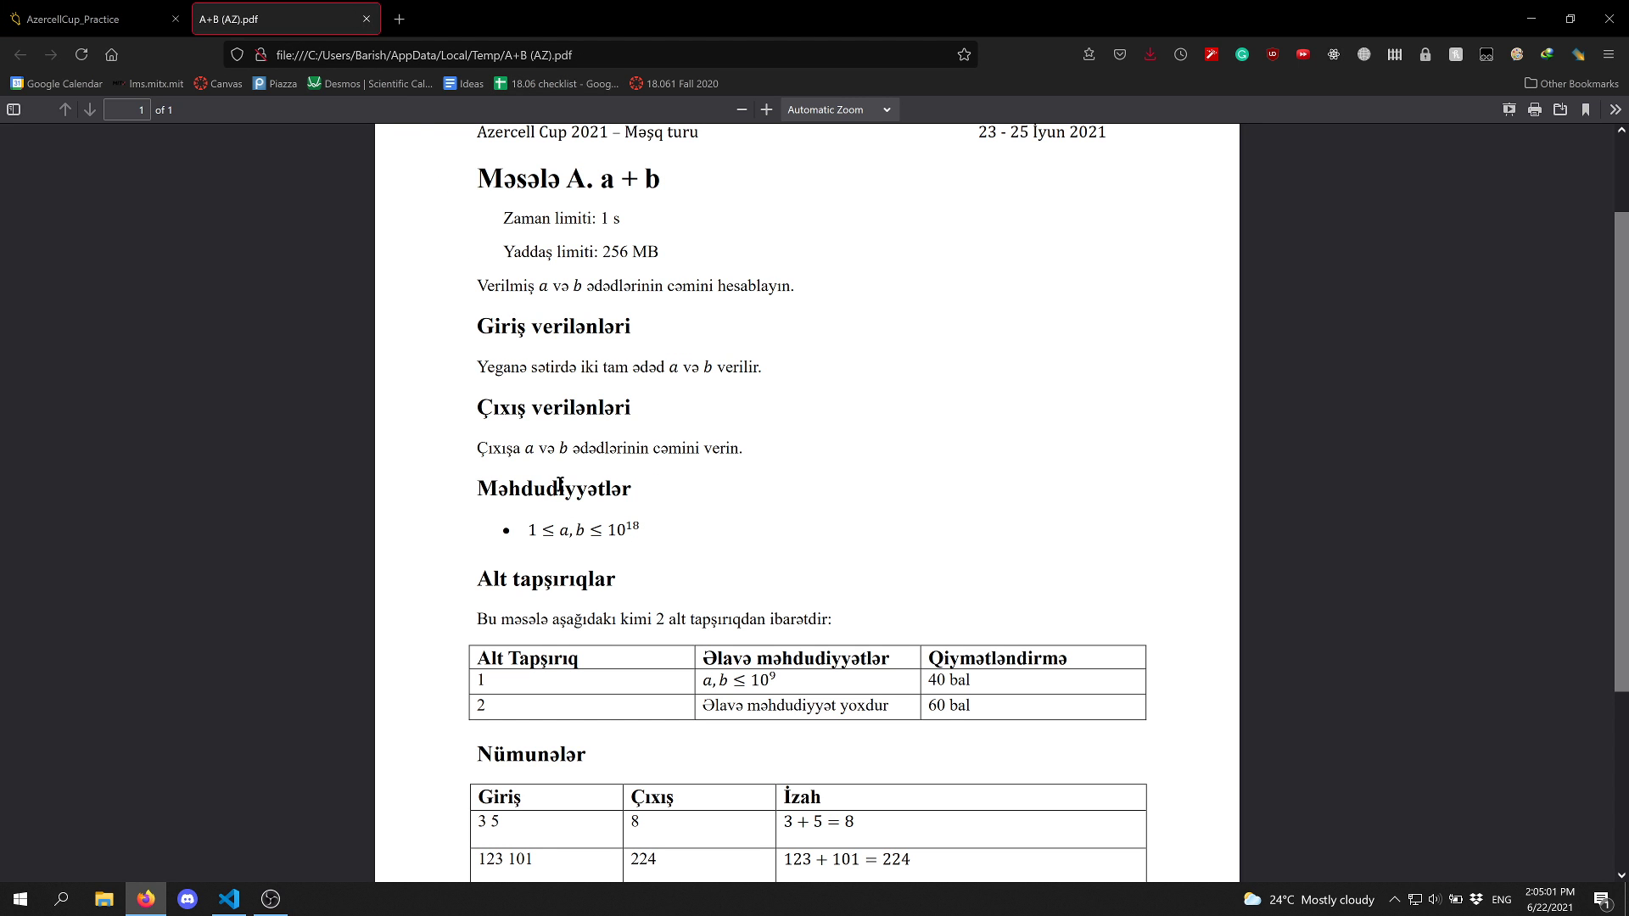
scroll(556, 486, up, 1)
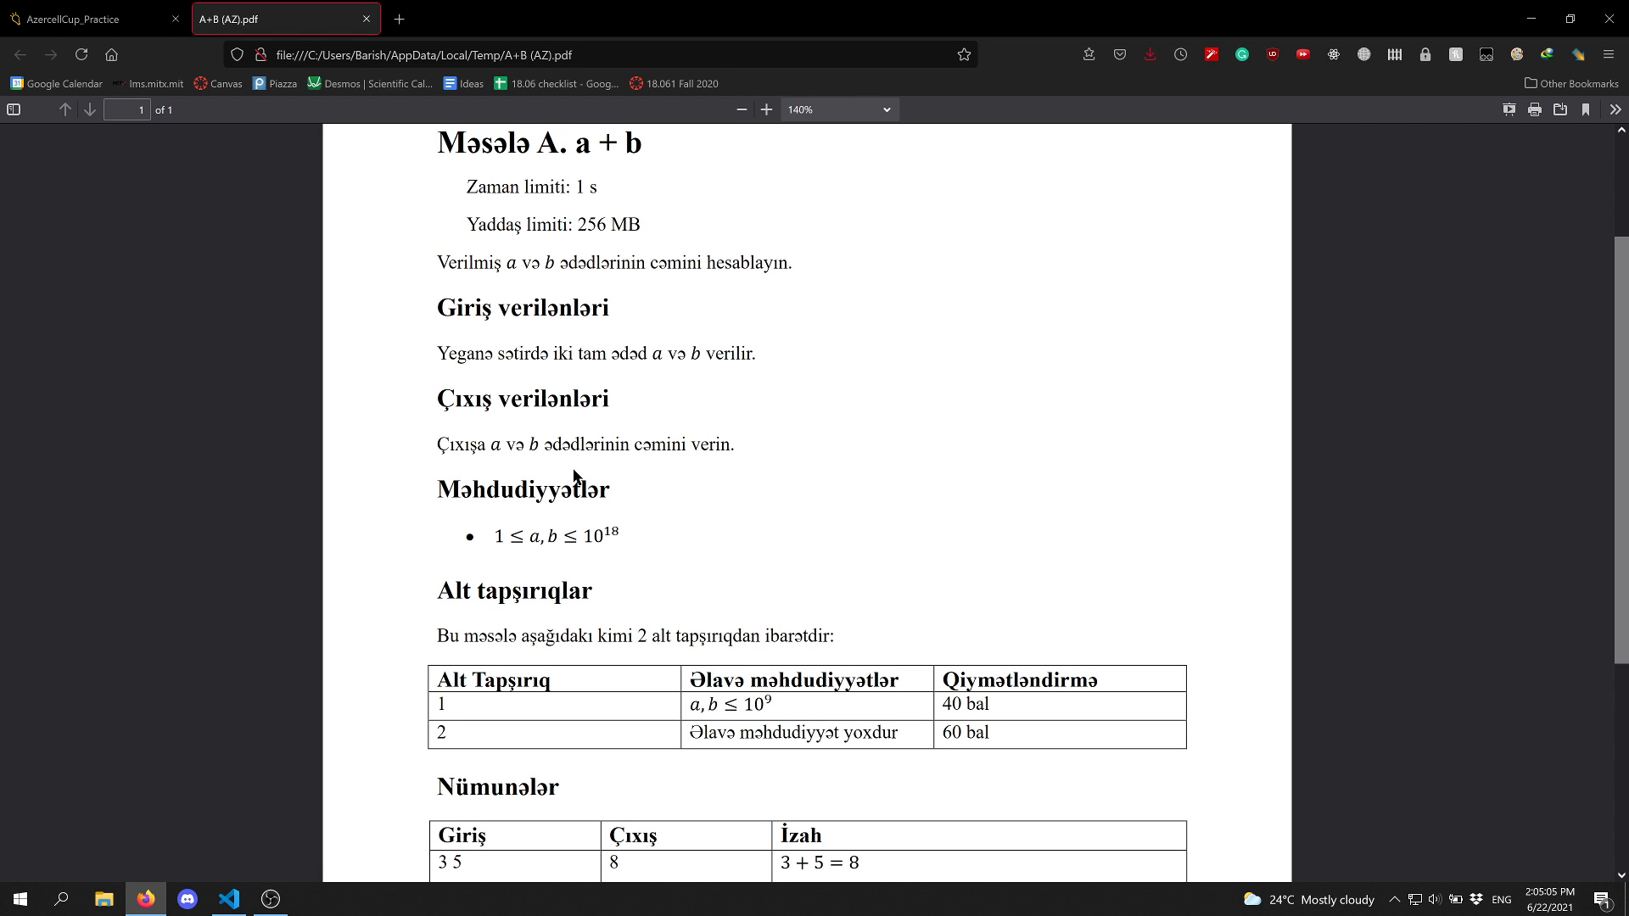
key(alt+Tab)
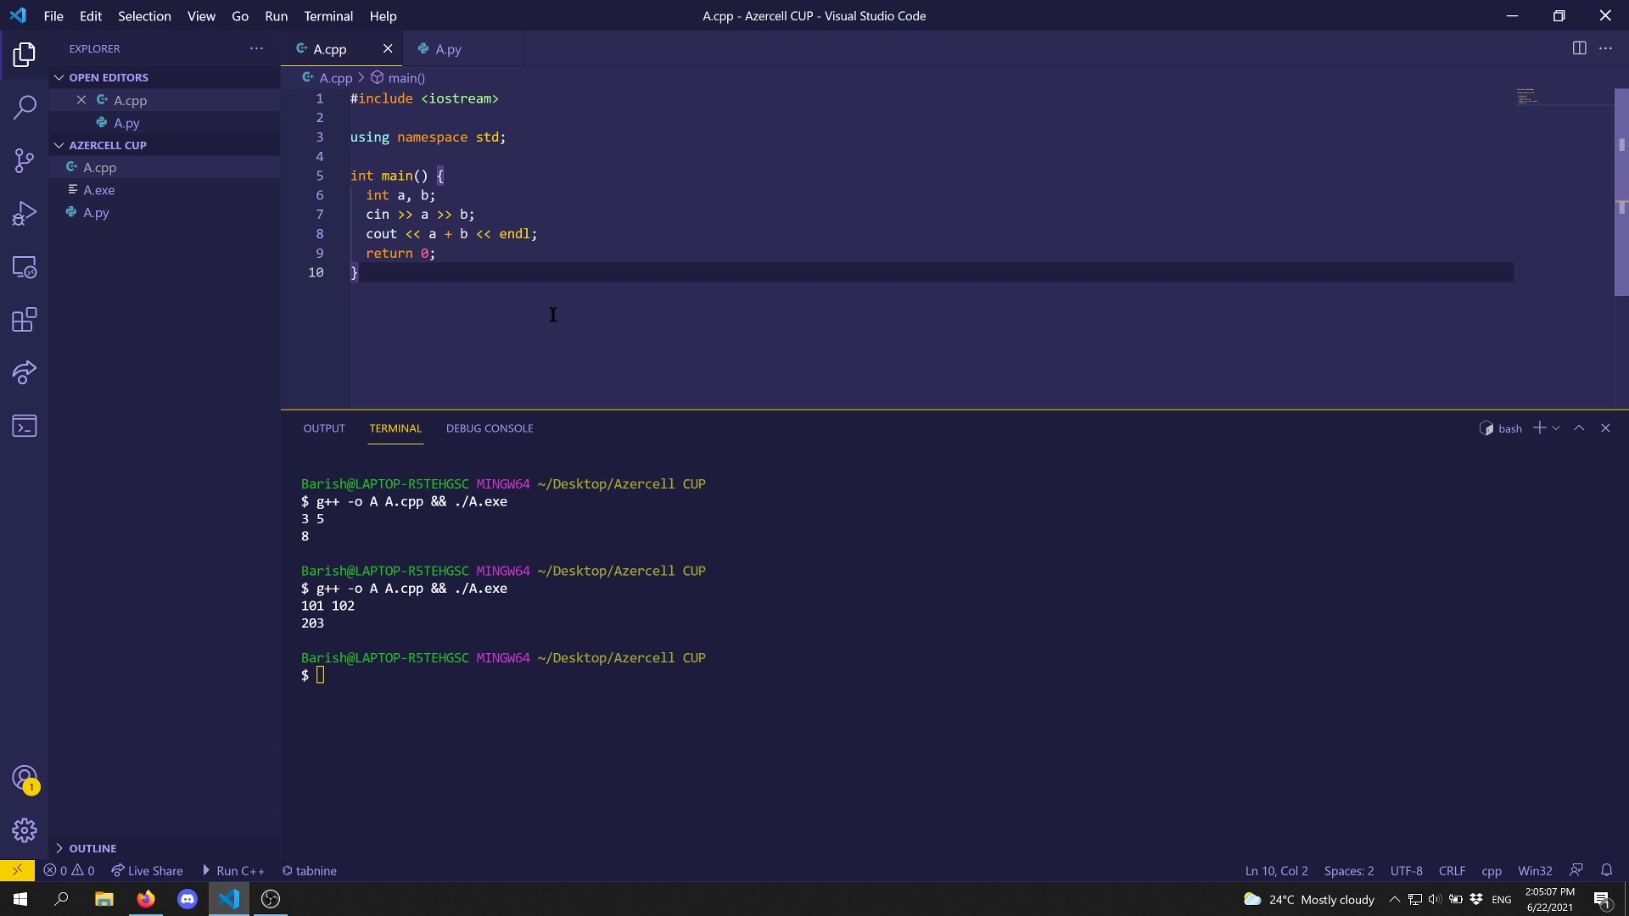
click(514, 200)
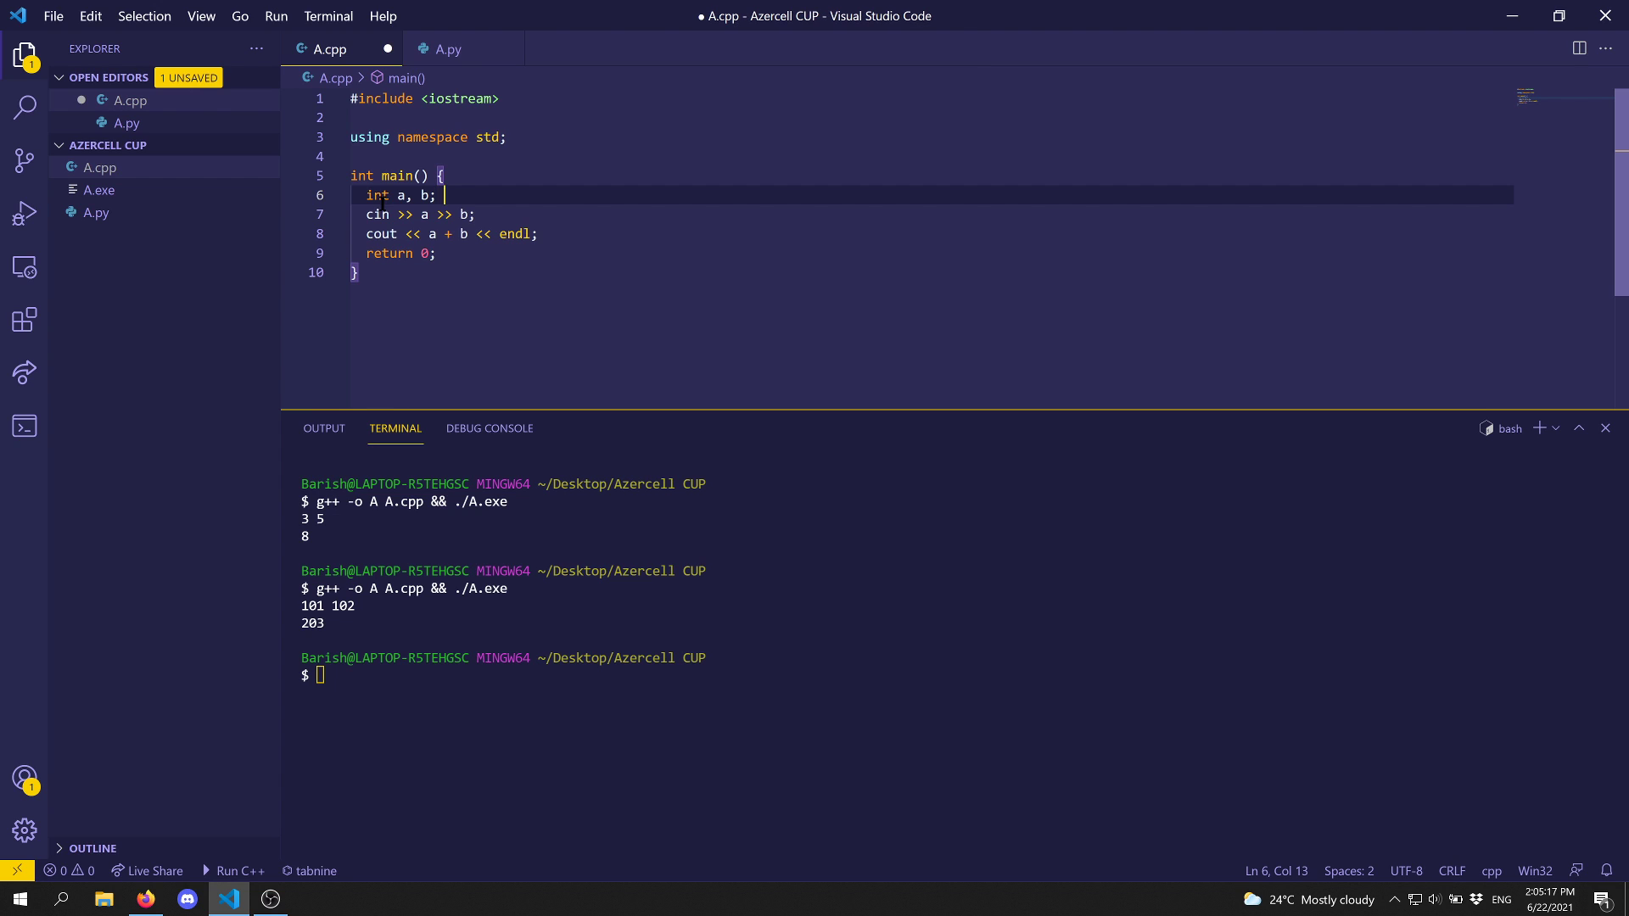
text(// 2*10^9)
key(Left)
key(Left)
key(shift+Right)
key(shift+Right)
key(shift+Right)
key(shift+Right)
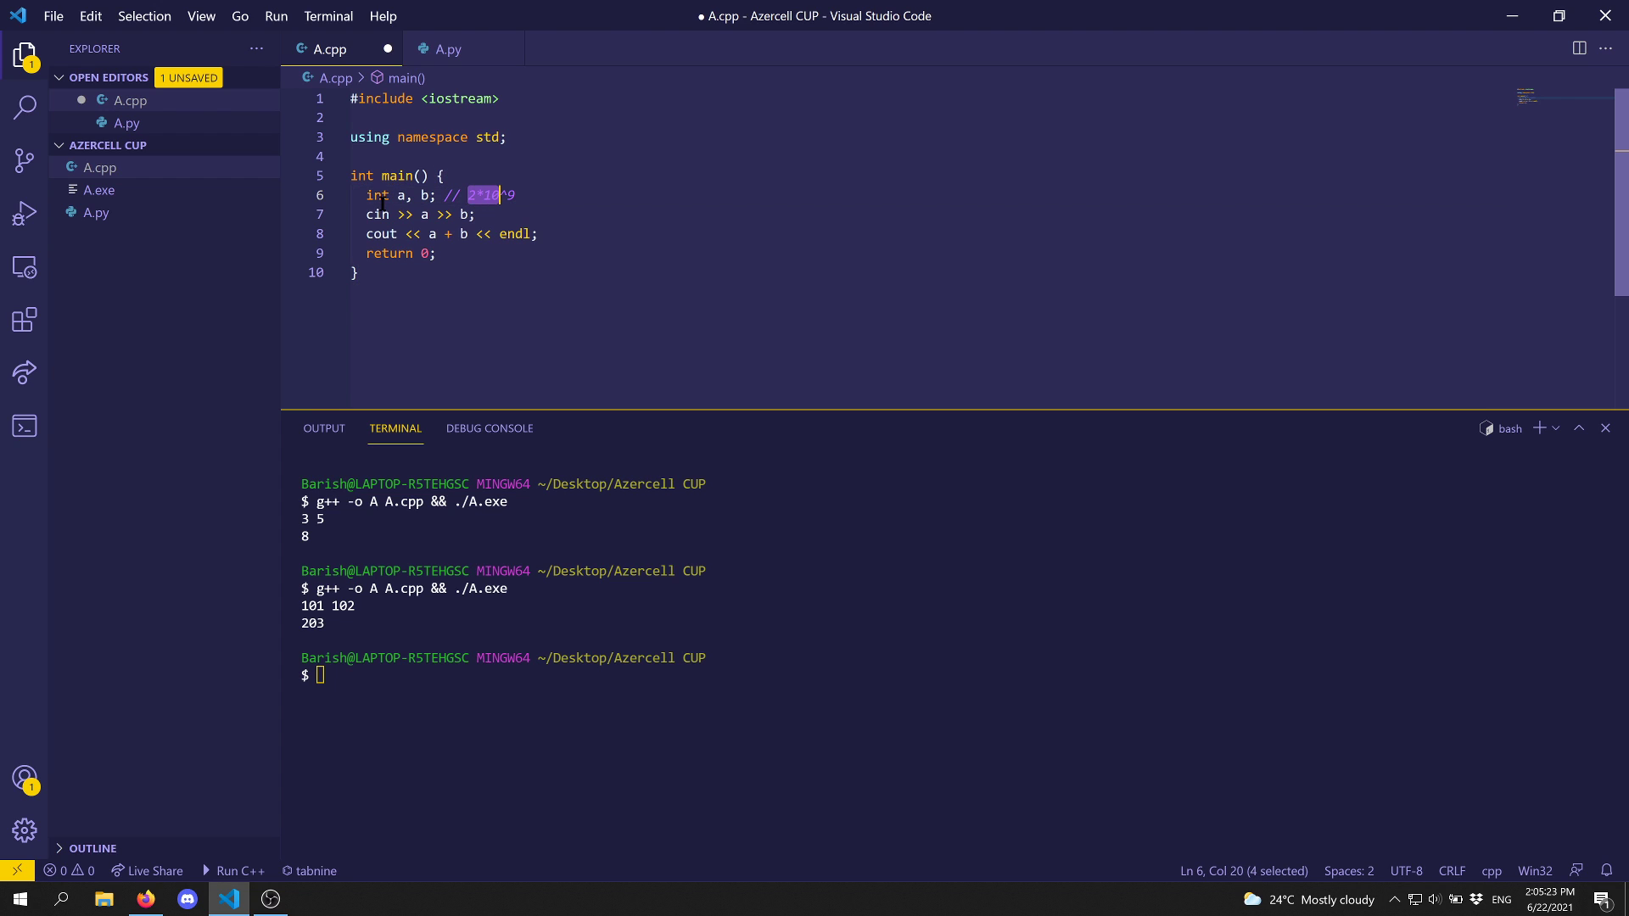
key(ctrl+s)
Recheck the A+B subtask limits in Firefox, then in Visual Studio Code change the type of a, b in A.cpp to long long and save
key(alt+Tab)
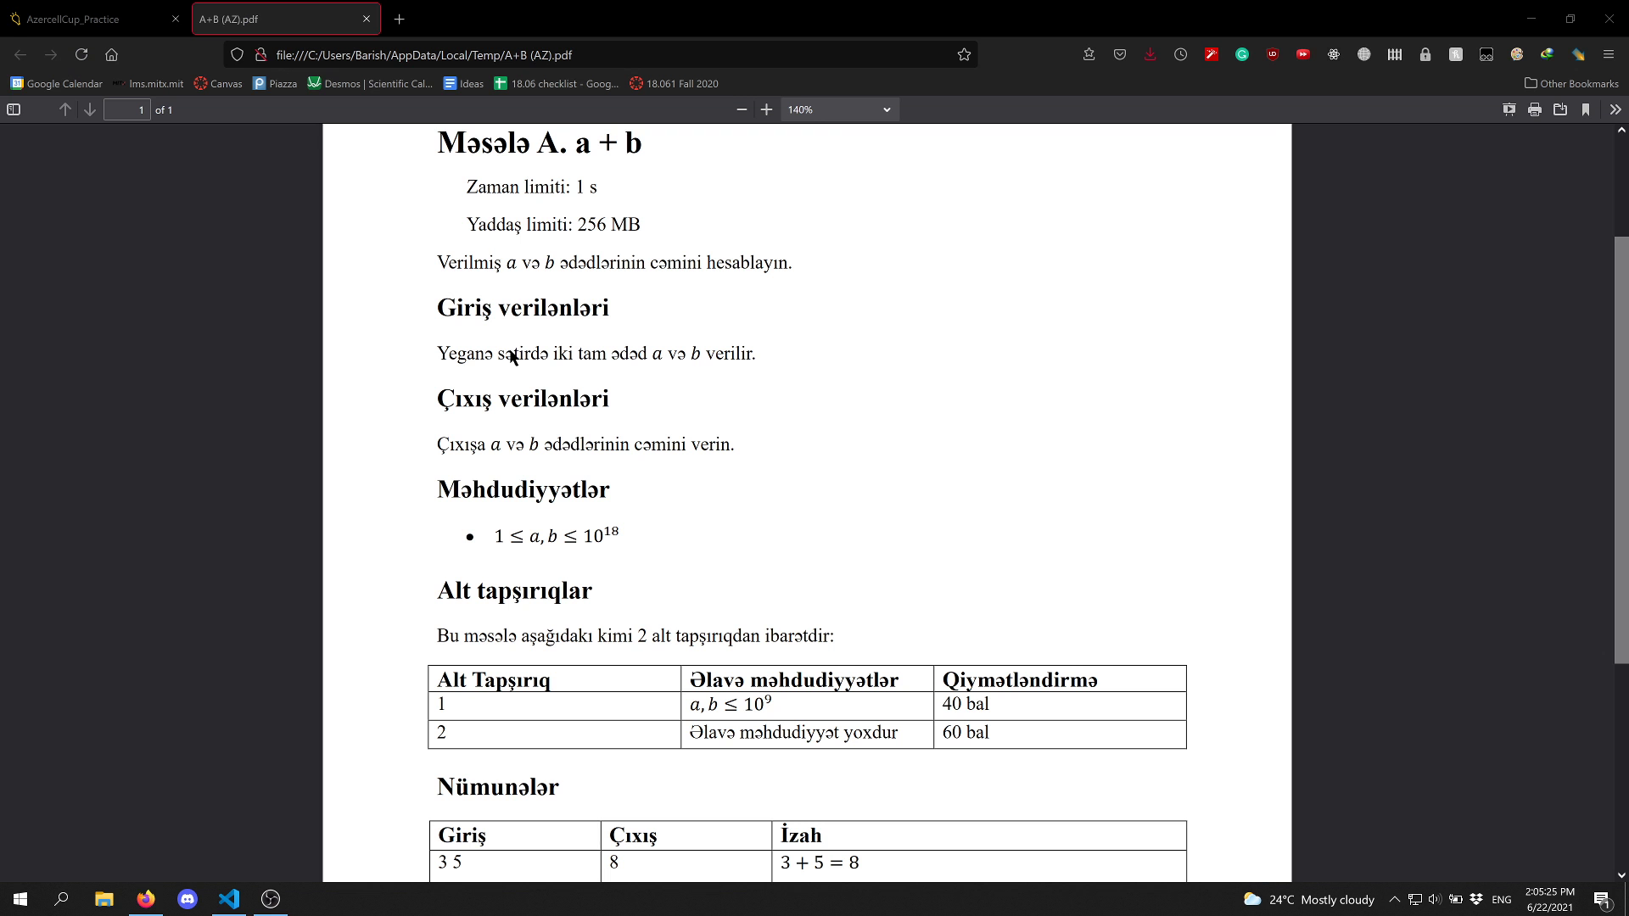
scroll(637, 530, down, 3)
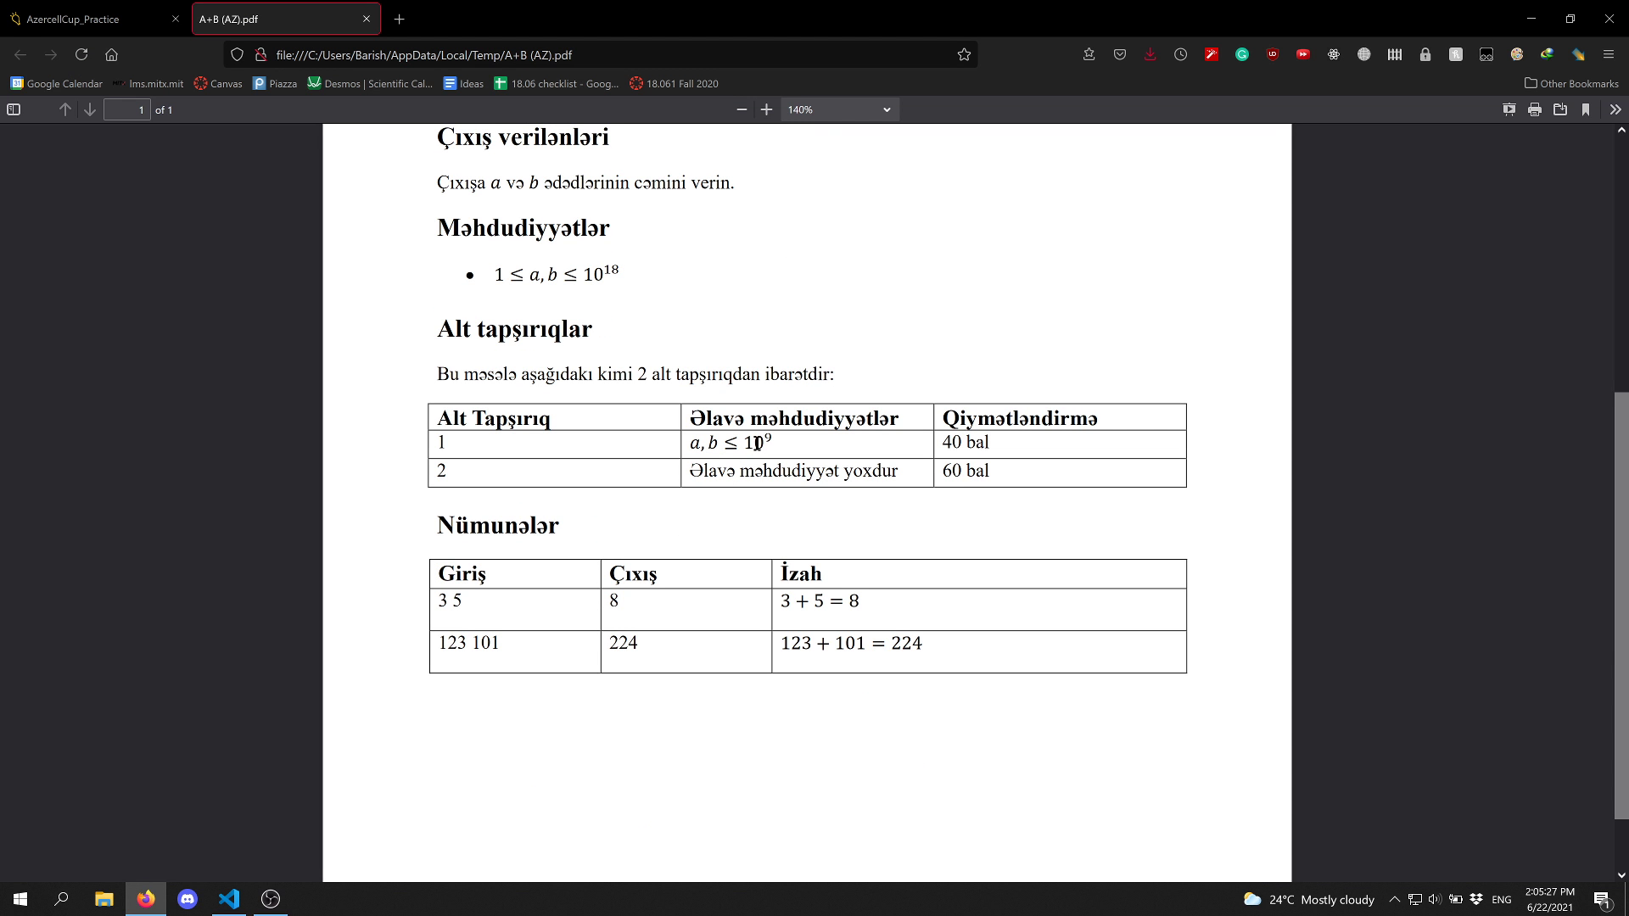
drag(765, 442, 703, 442)
click(703, 442)
key(alt+Tab)
double_click(374, 192)
text(long long a, b; // 2*10^9)
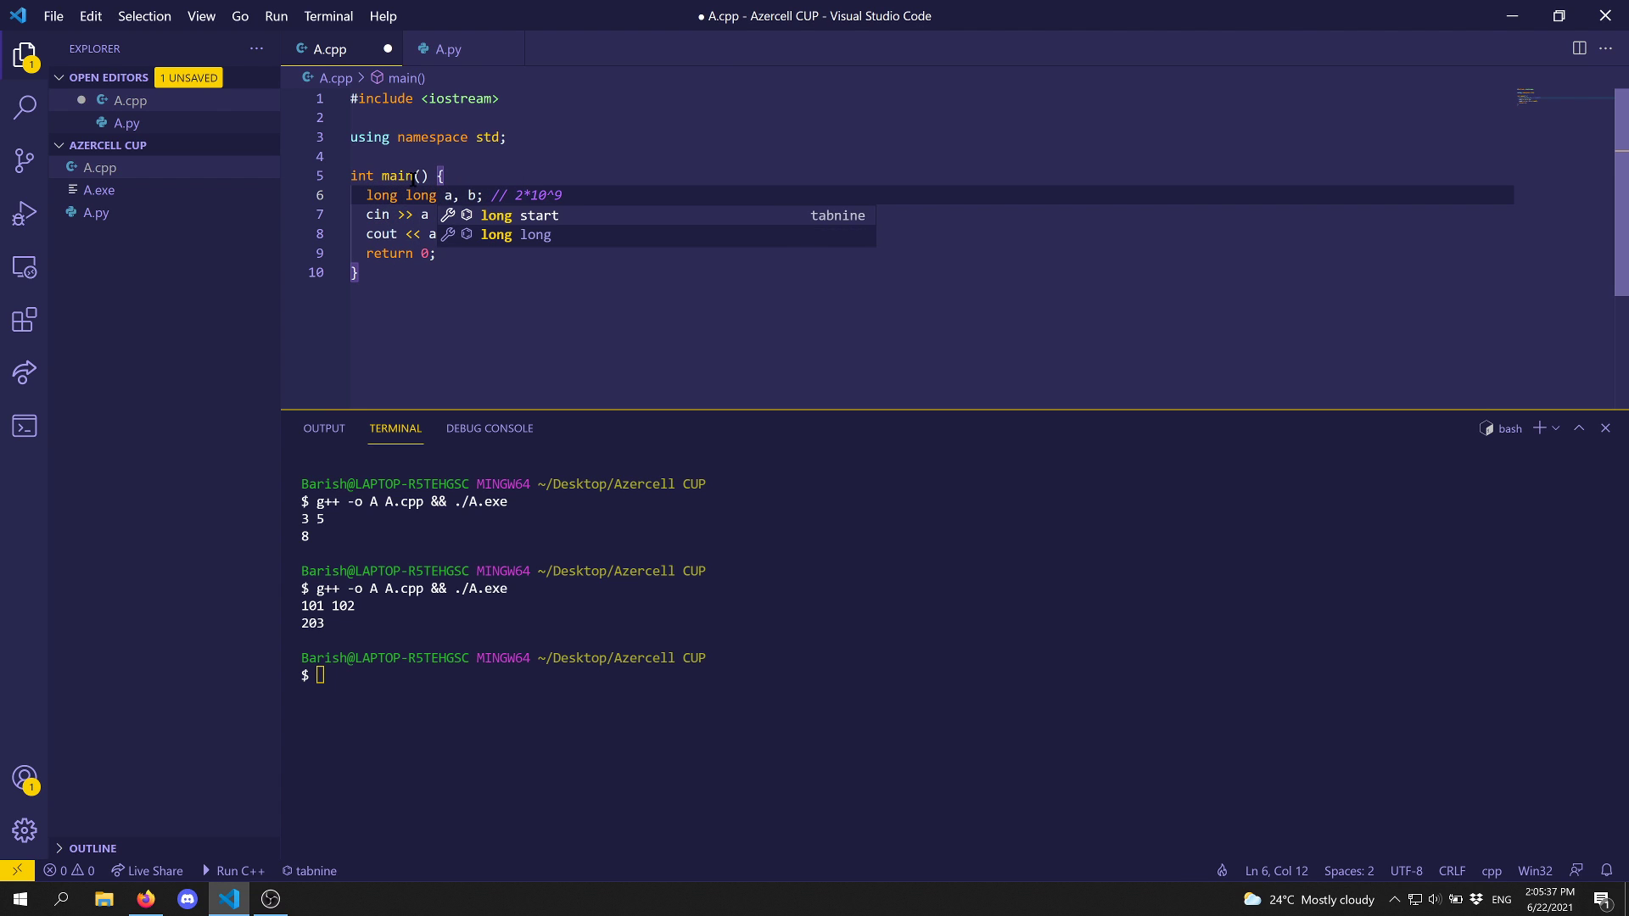
key(ctrl+s)
click(413, 177)
Change the comment after the variable declaration in A.cpp to // 4*10^18 and save the file
click(565, 194)
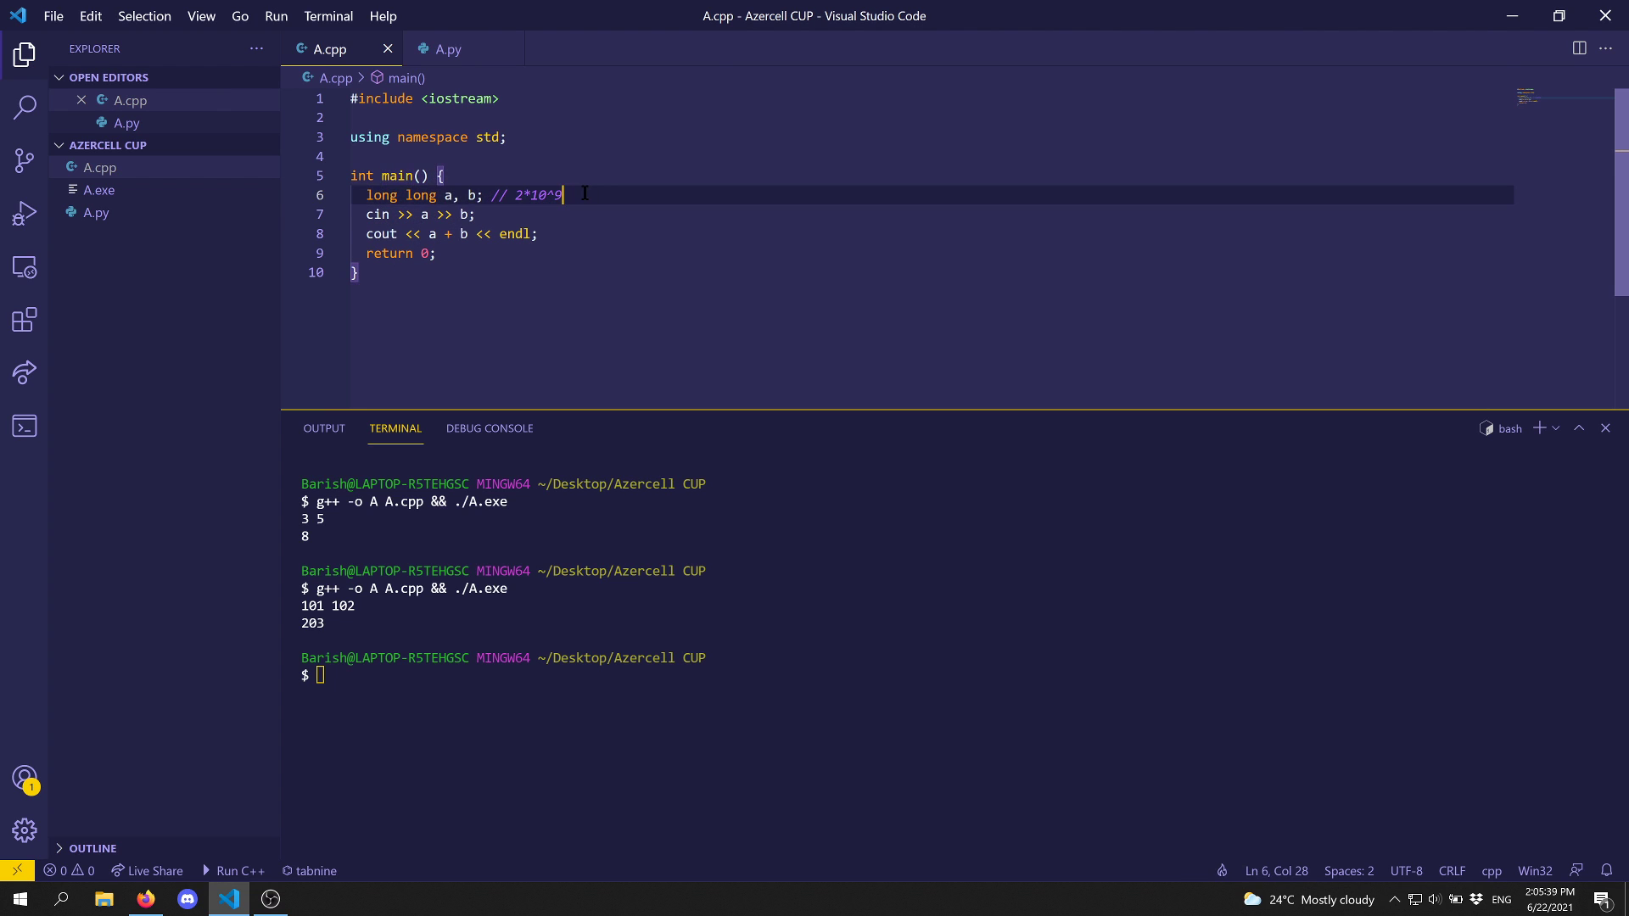
key(BackSpace)
key(BackSpace)
key(BackSpace)
key(BackSpace)
key(BackSpace)
key(BackSpace)
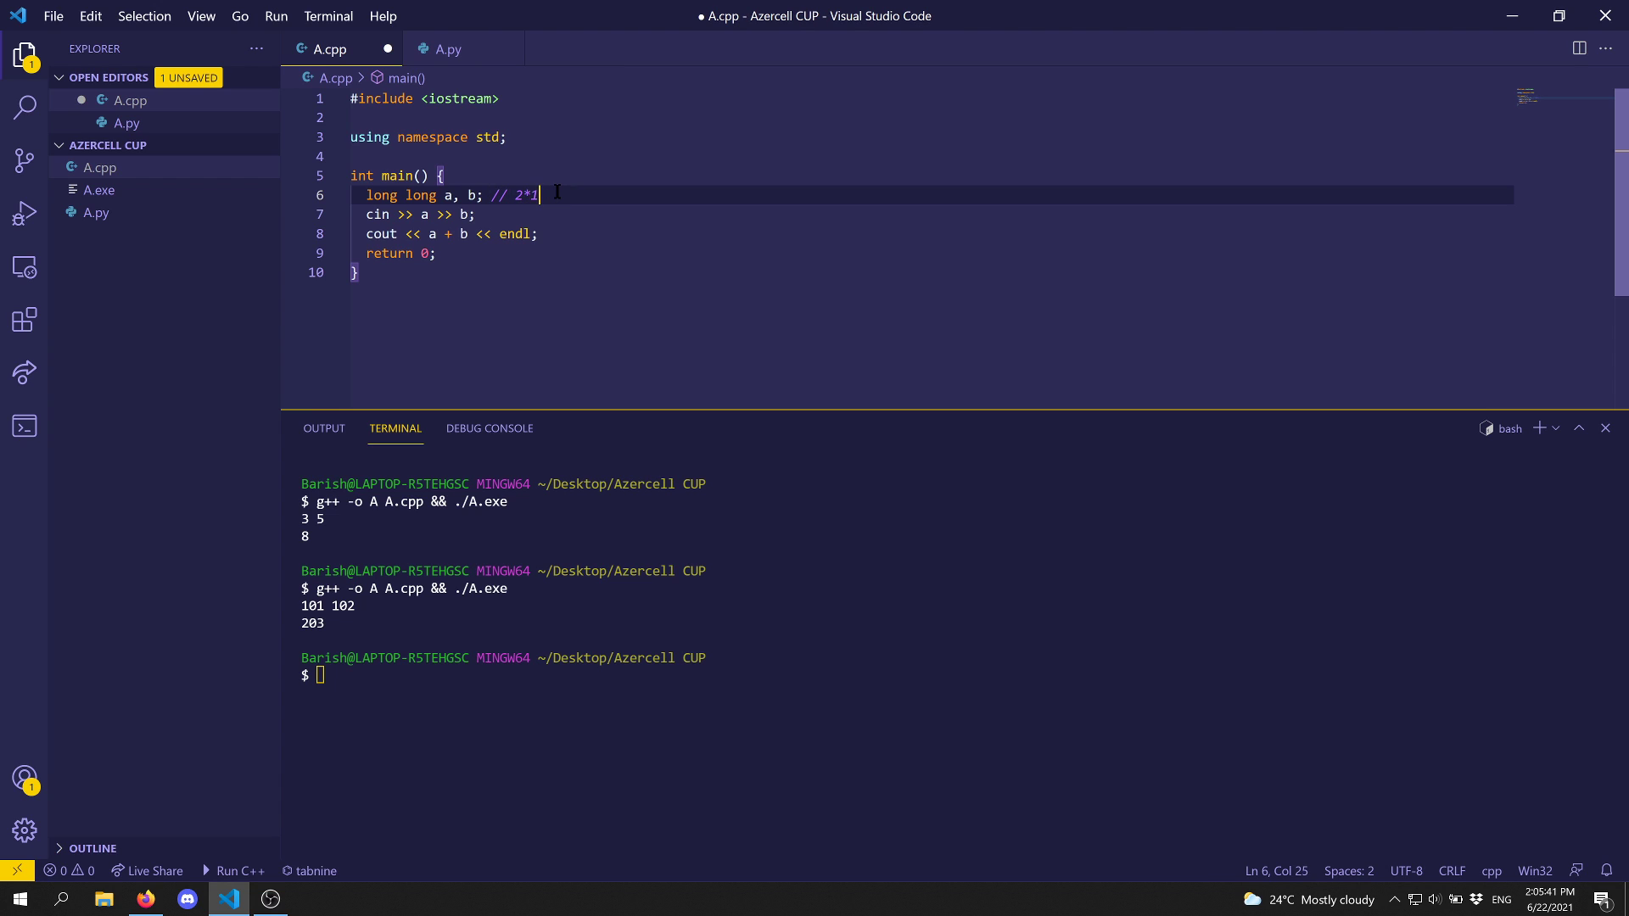
text(4*)
text(10^8)
text(8)
key(ctrl+s)
click(620, 230)
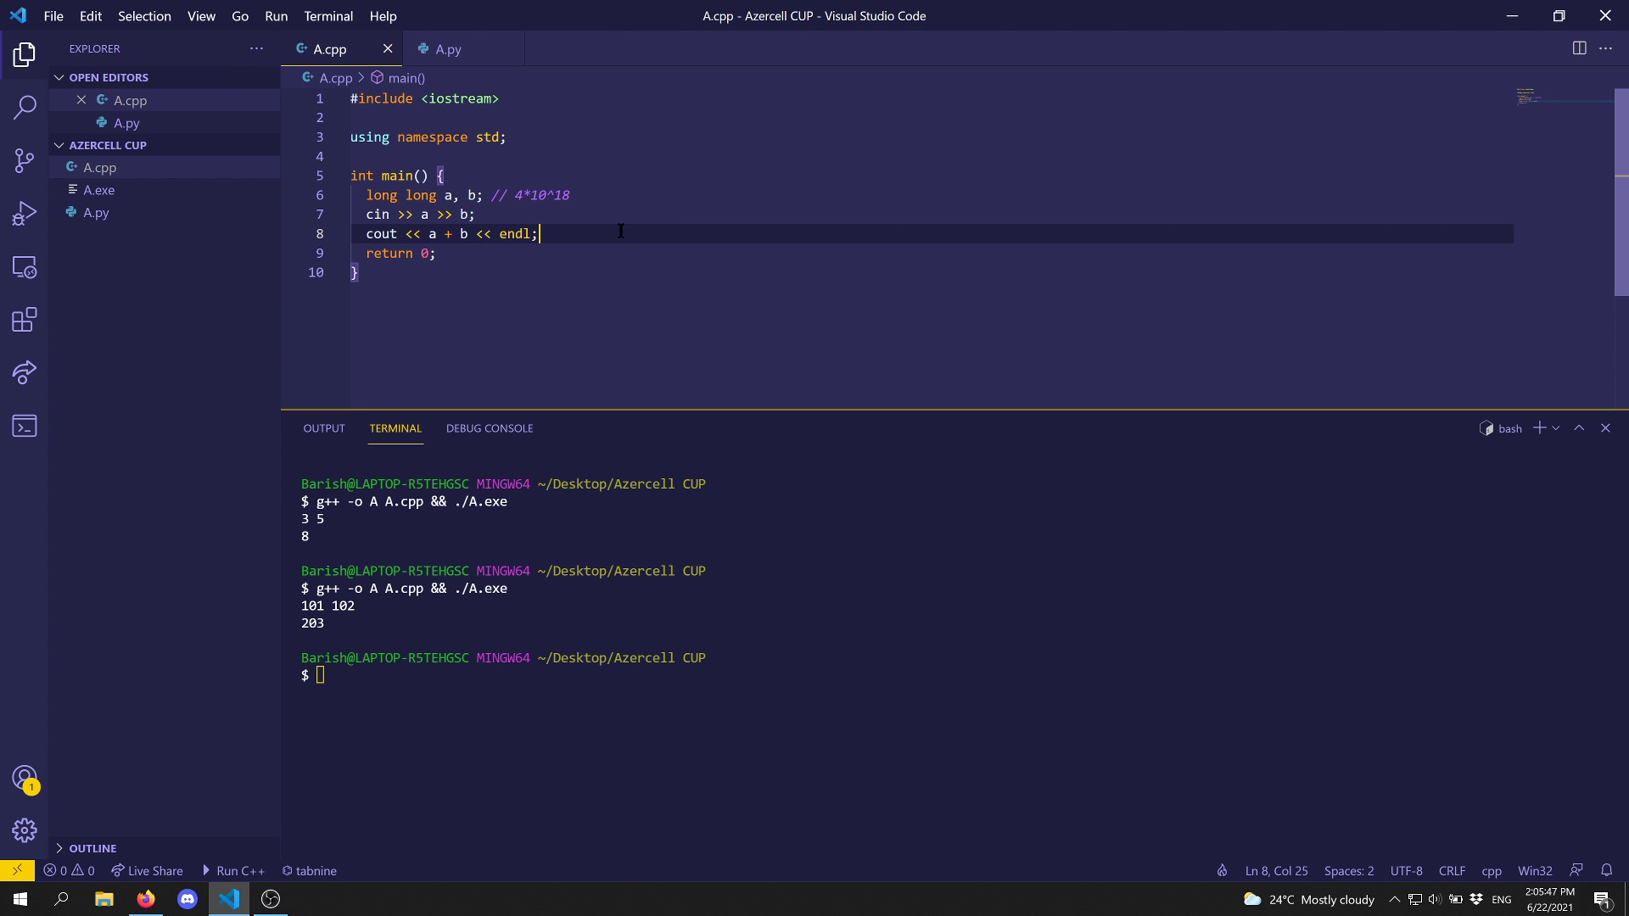
Switch to the AzercellCup_Practice page in Firefox, choose A.cpp as the A+B solution file and submit it
key(alt+Tab)
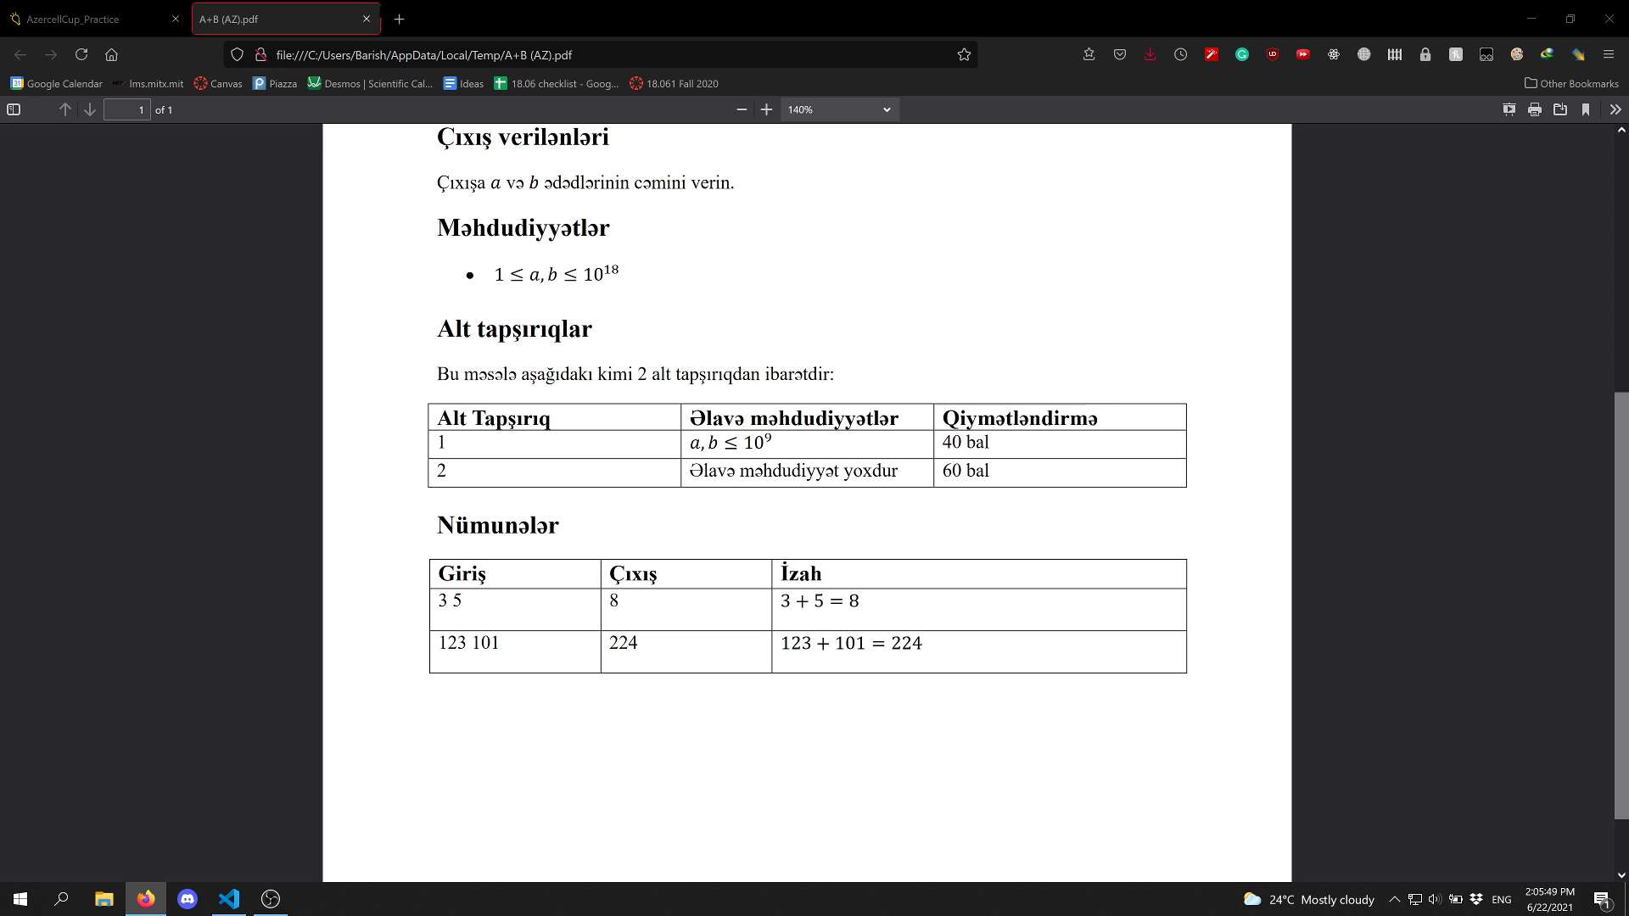
click(93, 9)
click(683, 362)
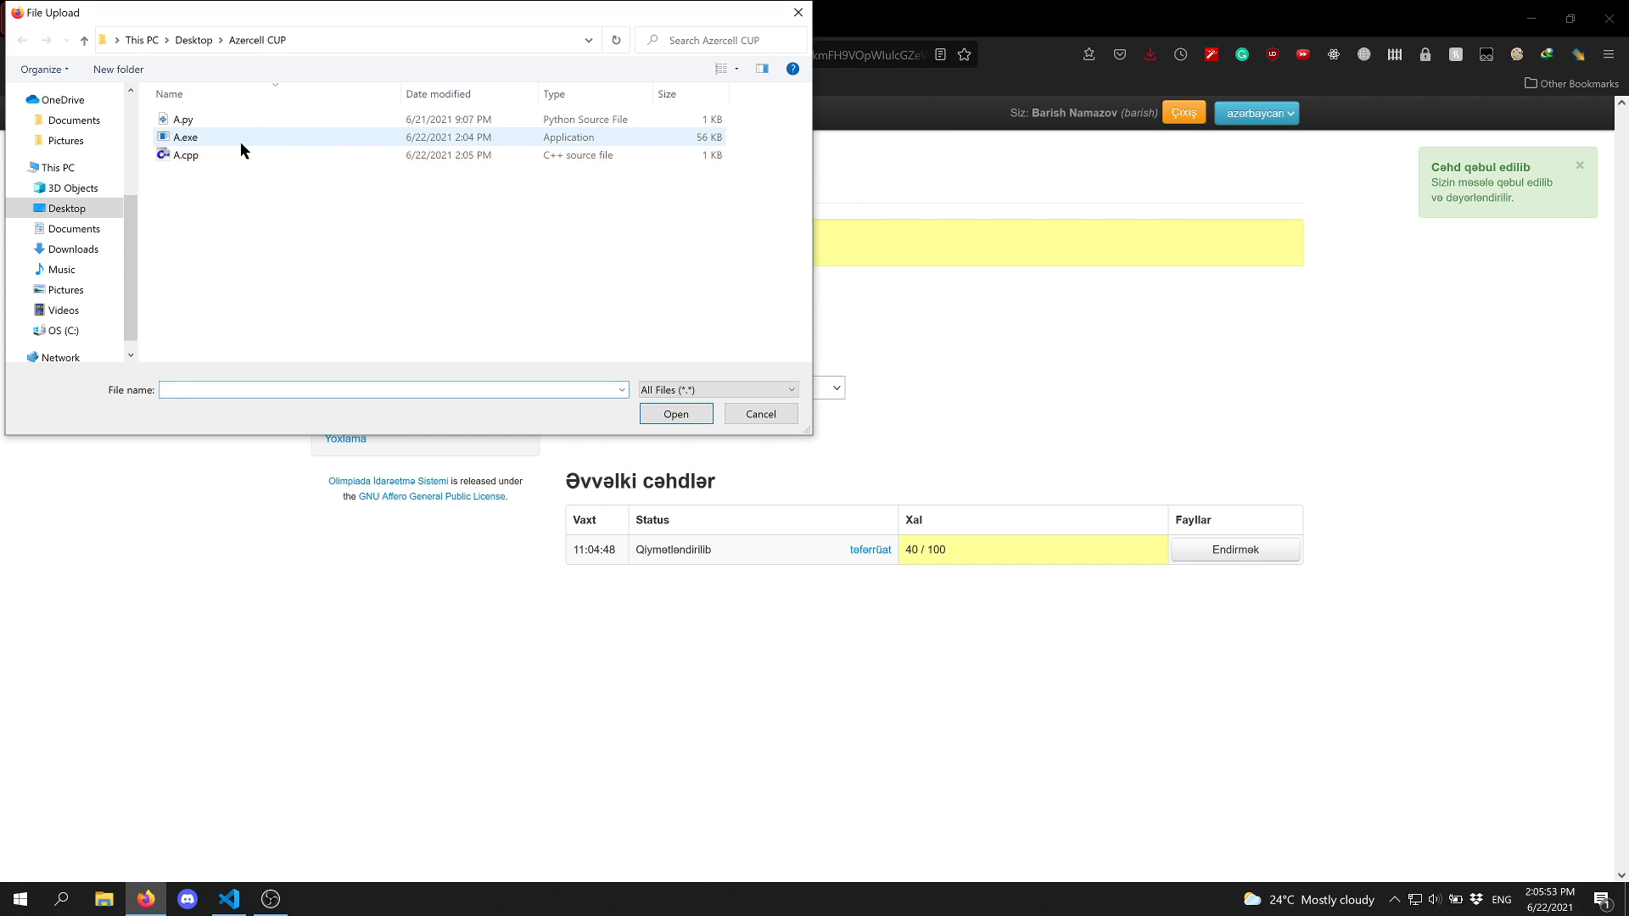
click(216, 155)
double_click(216, 154)
click(687, 420)
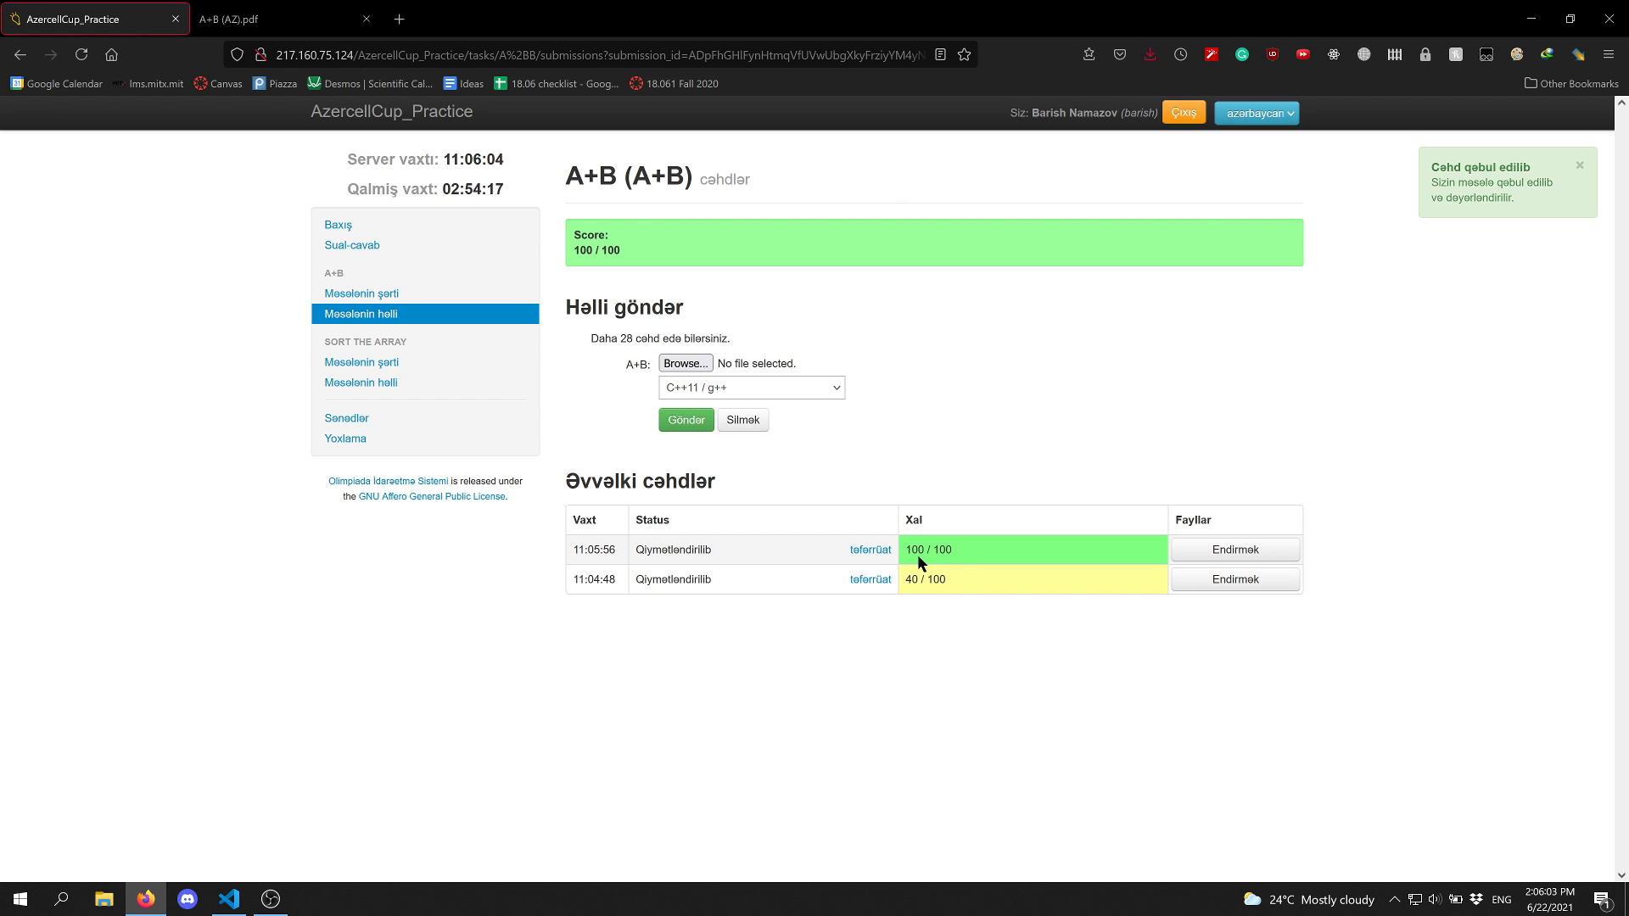
Review the new A+B submission's score and the number of attempts left for the task
double_click(953, 553)
click(960, 553)
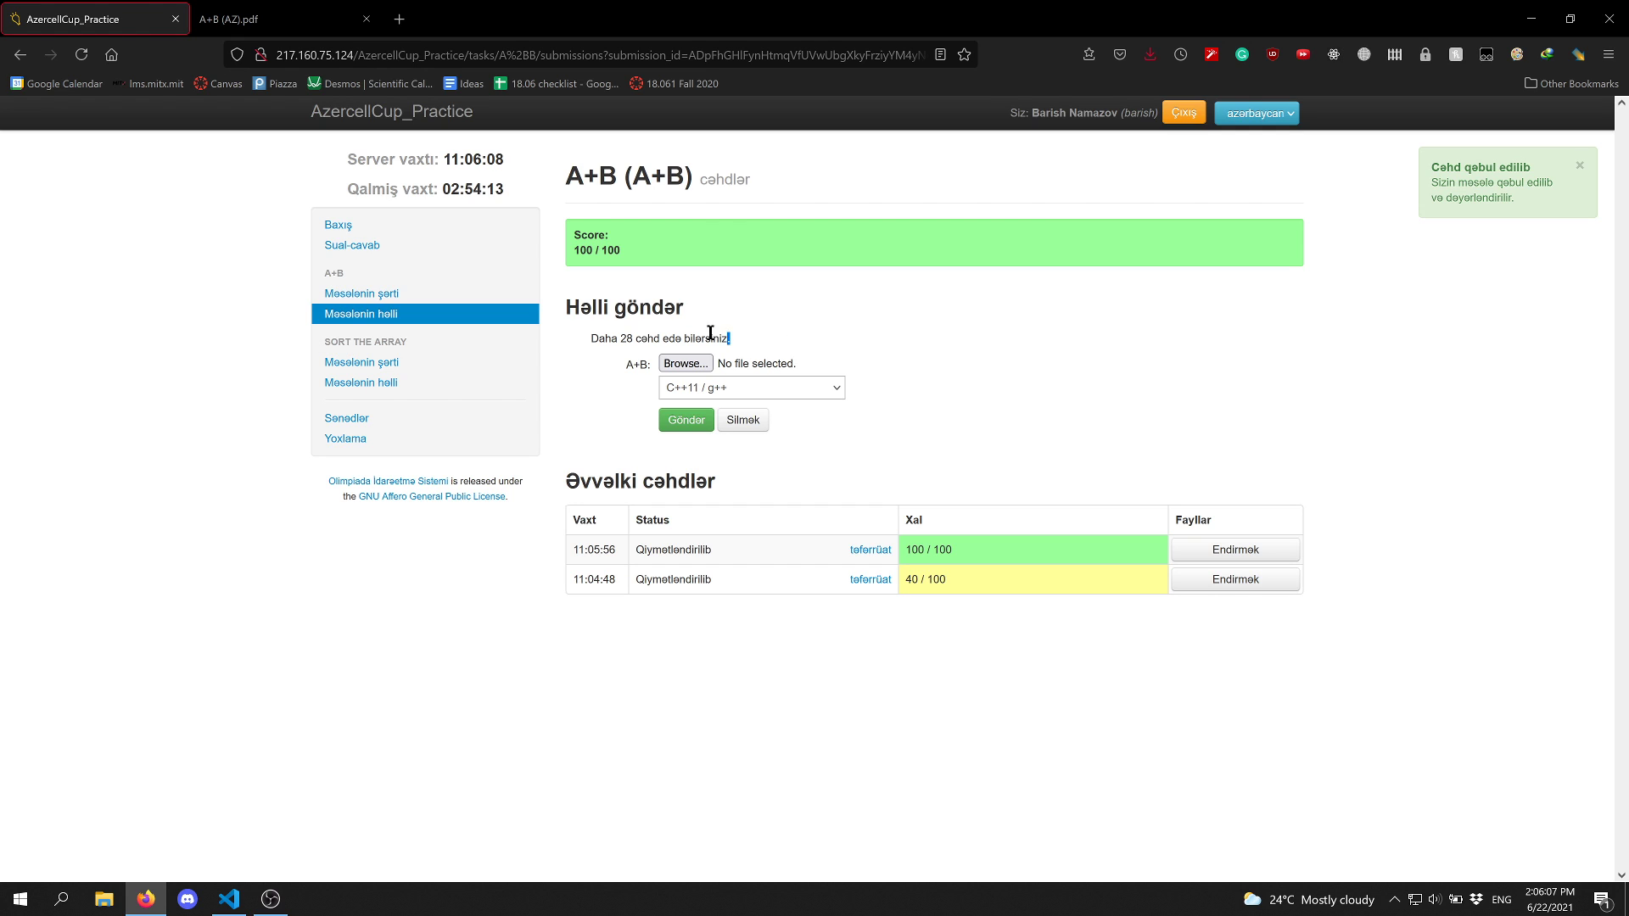
drag(728, 338, 592, 336)
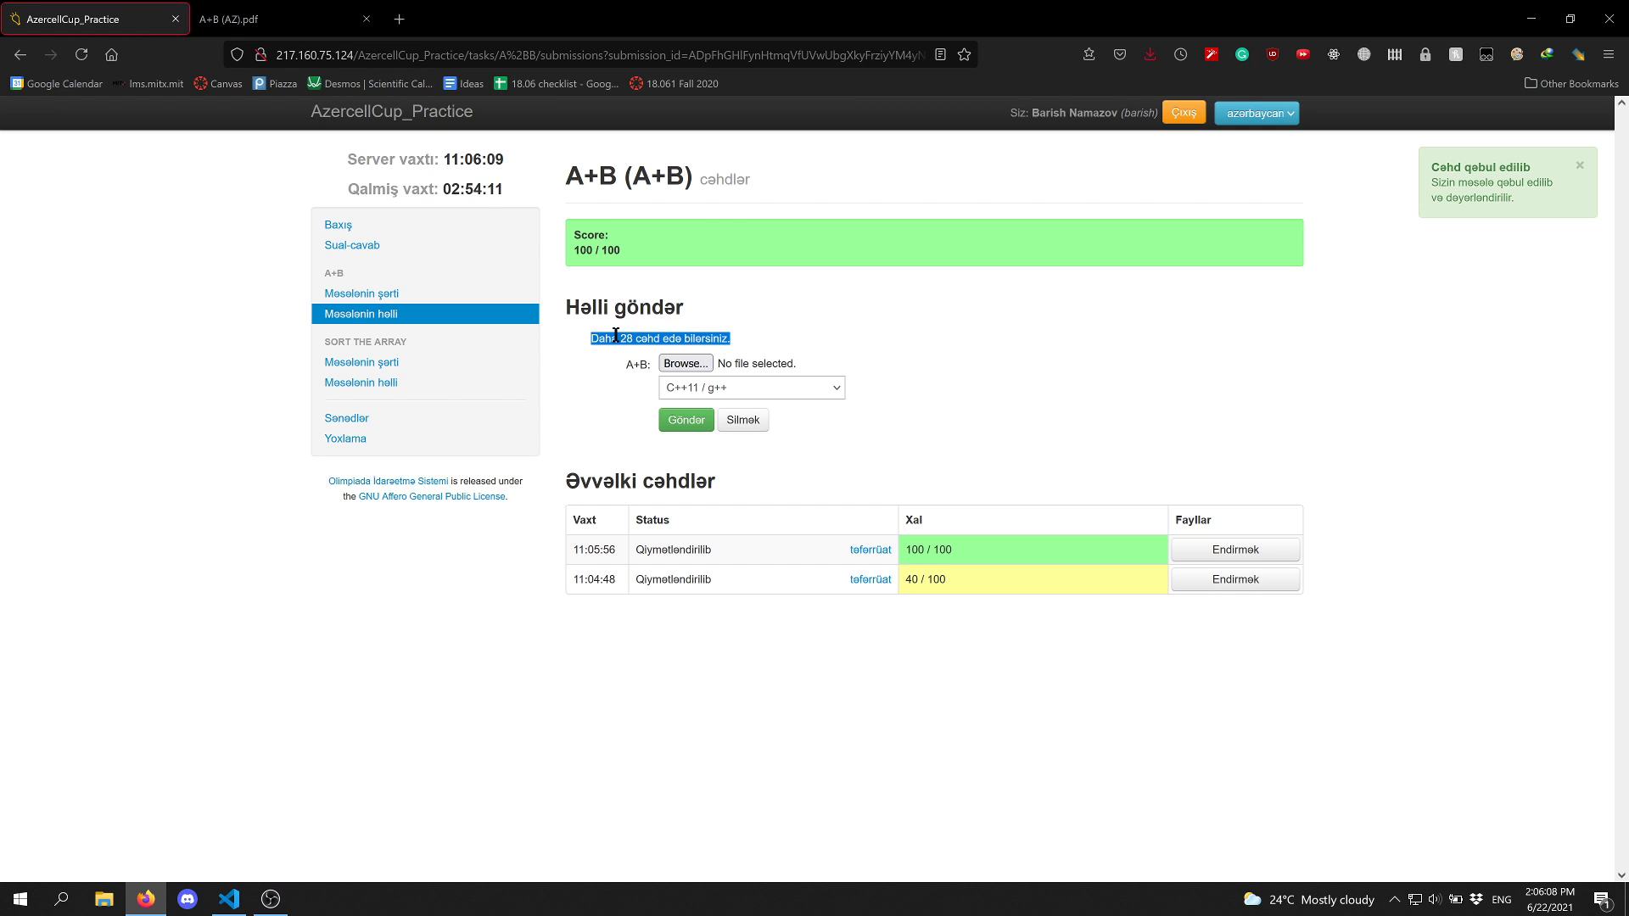
click(664, 340)
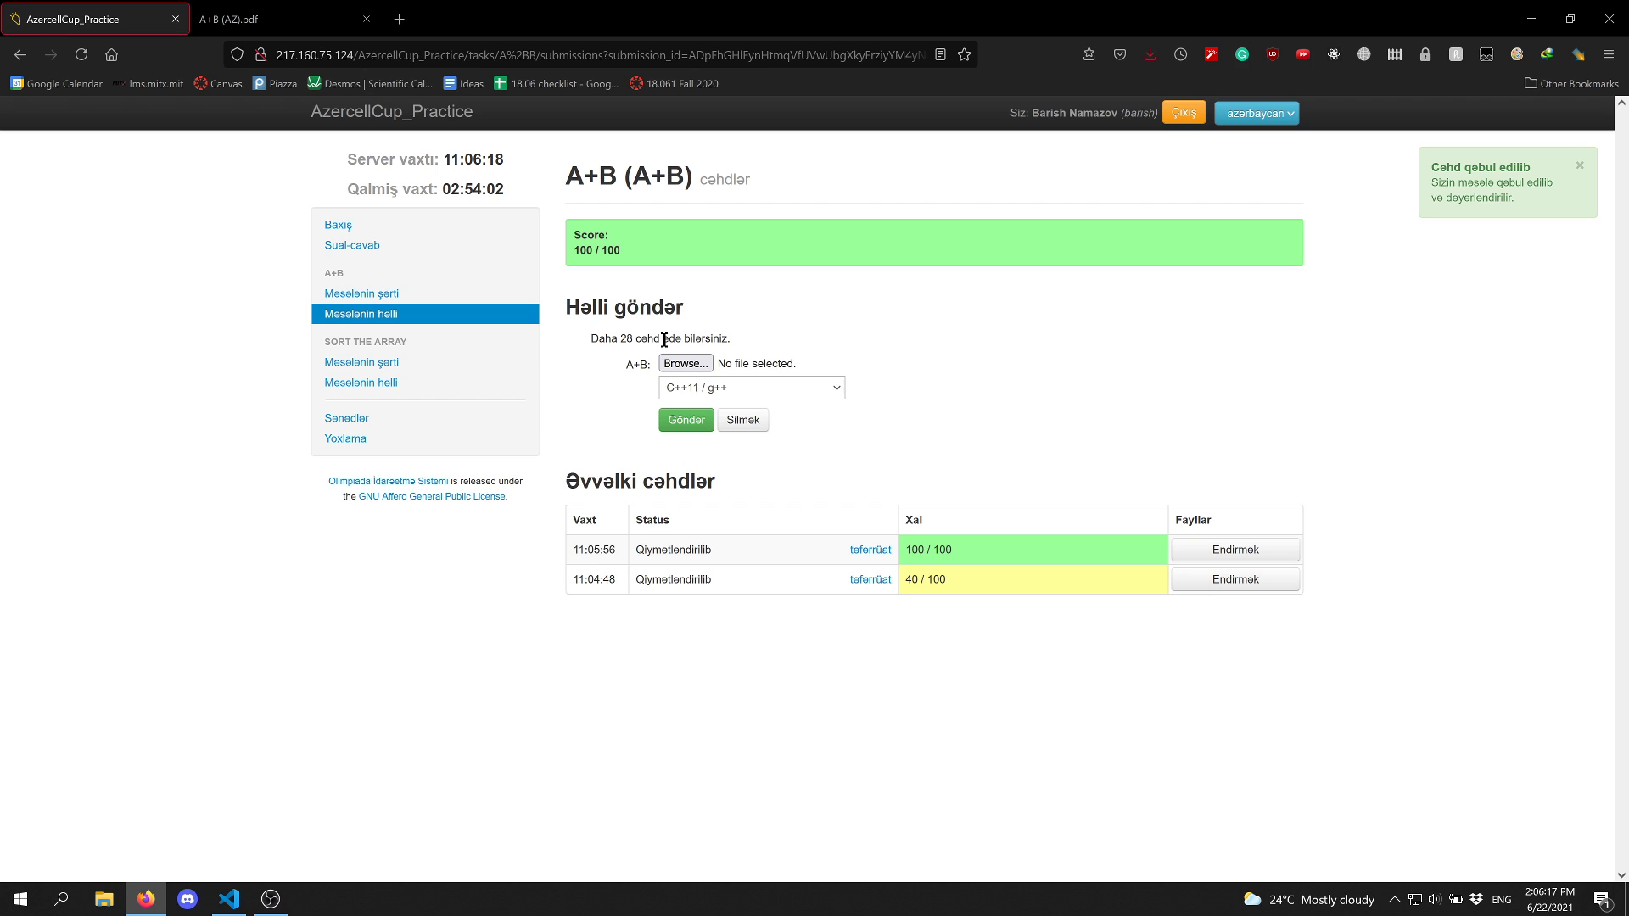
mouse_move(644, 339)
mouse_down()
mouse_move(594, 338)
mouse_move(630, 350)
mouse_up()
click(630, 348)
drag(636, 339, 616, 343)
click(616, 343)
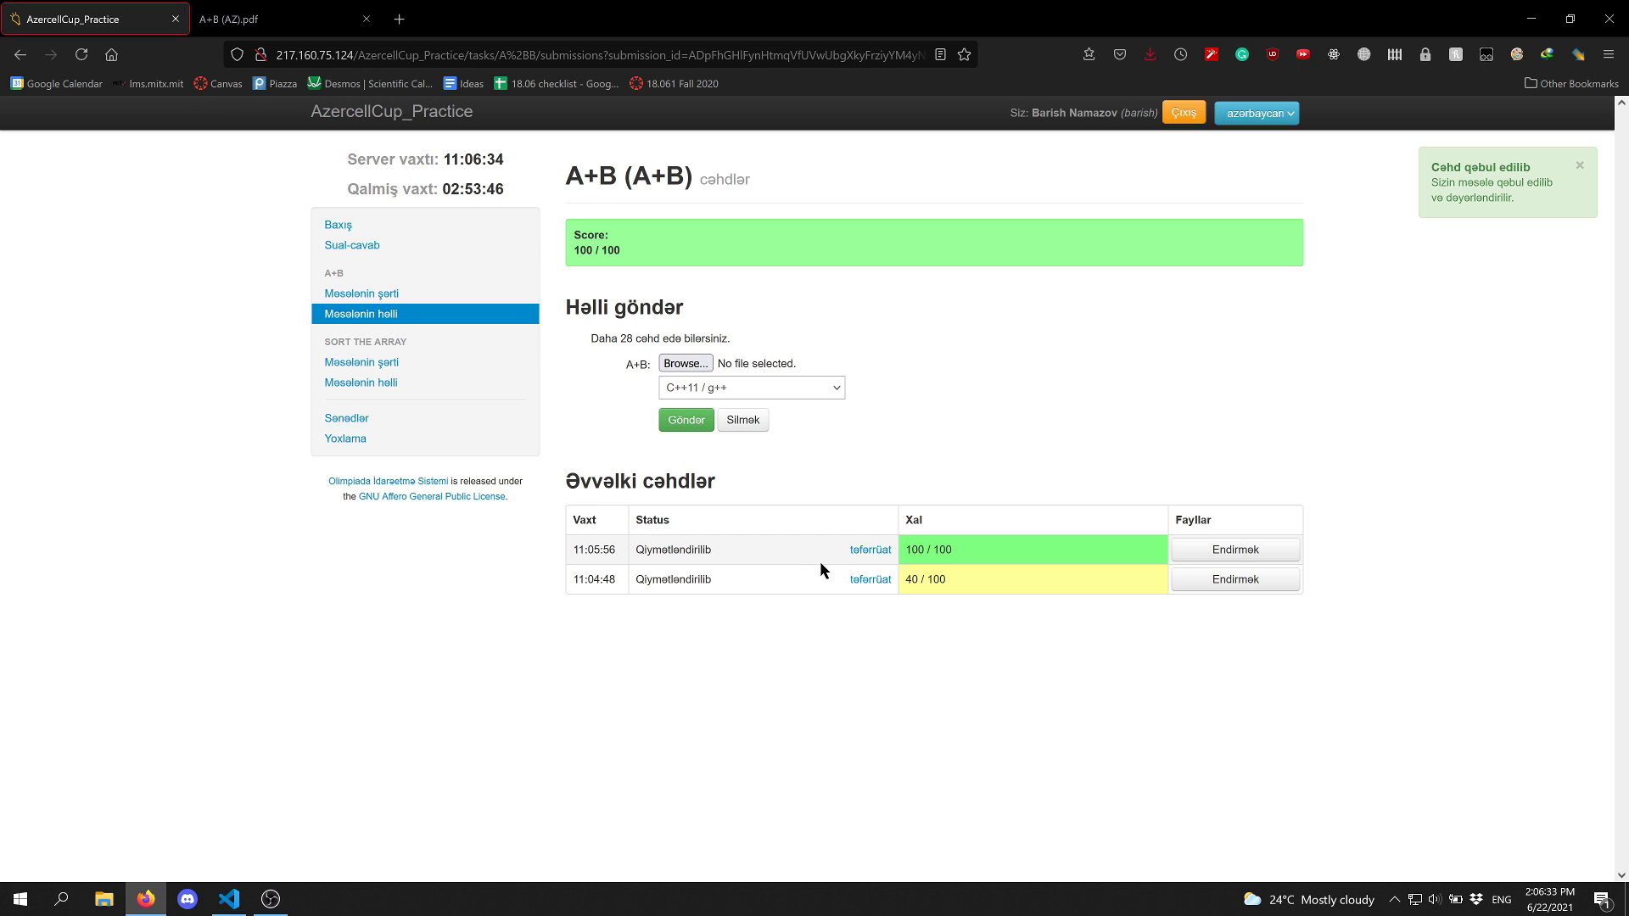
Open the details of the earlier A+B submission, examine the test results of subtasks 1, 2 and 3, and close the details
click(885, 580)
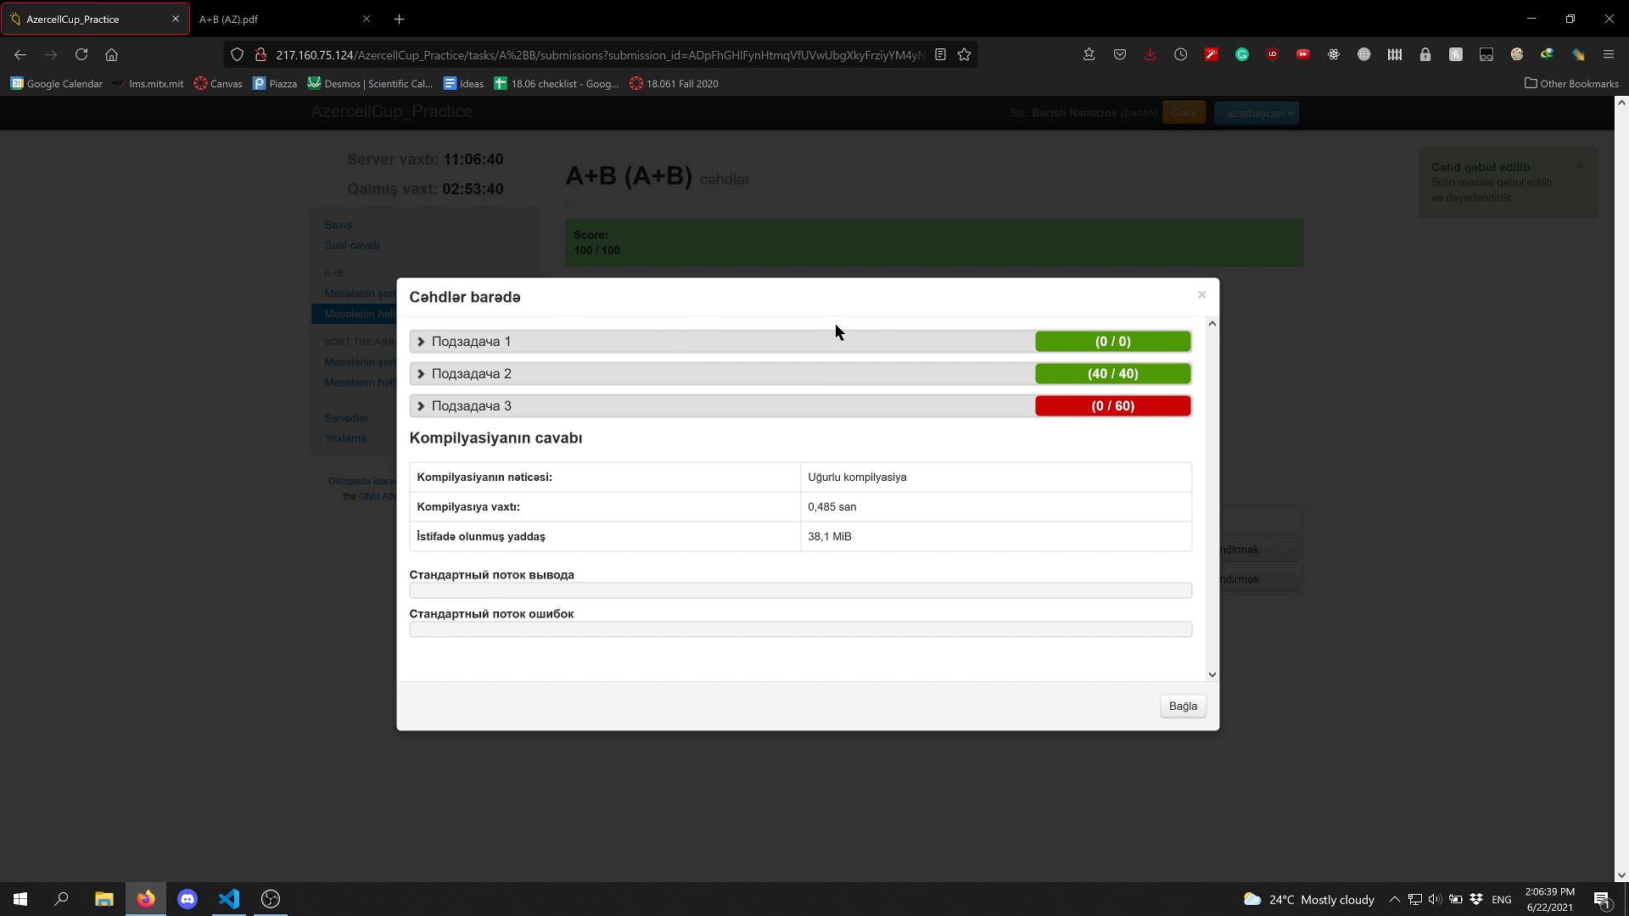
click(1143, 342)
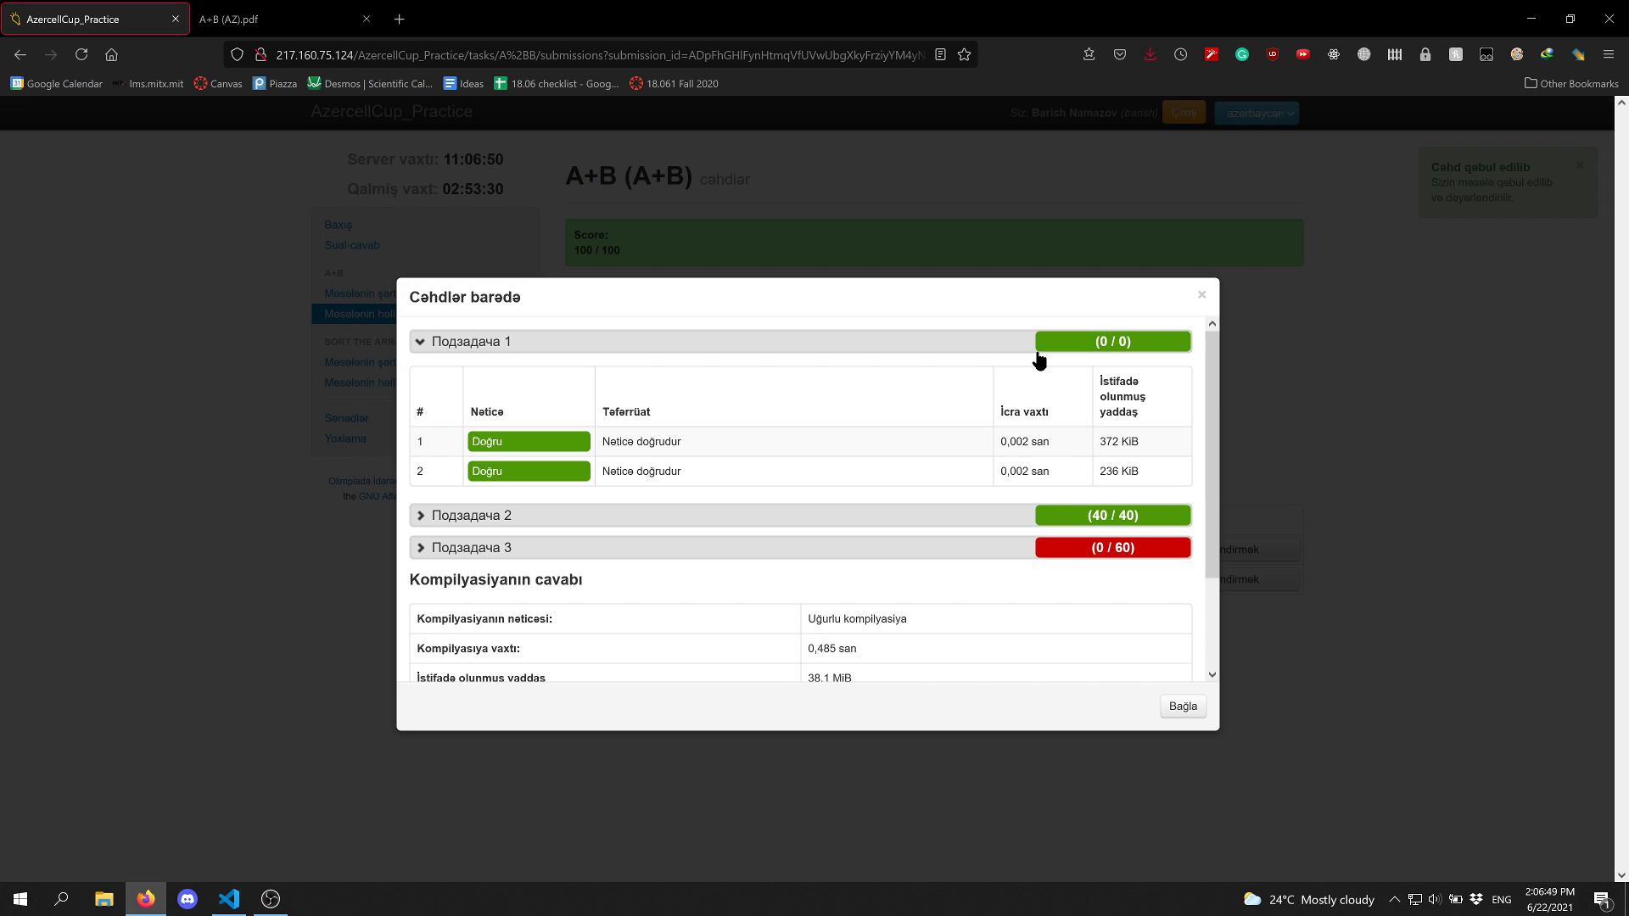
scroll(1040, 356, down, 2)
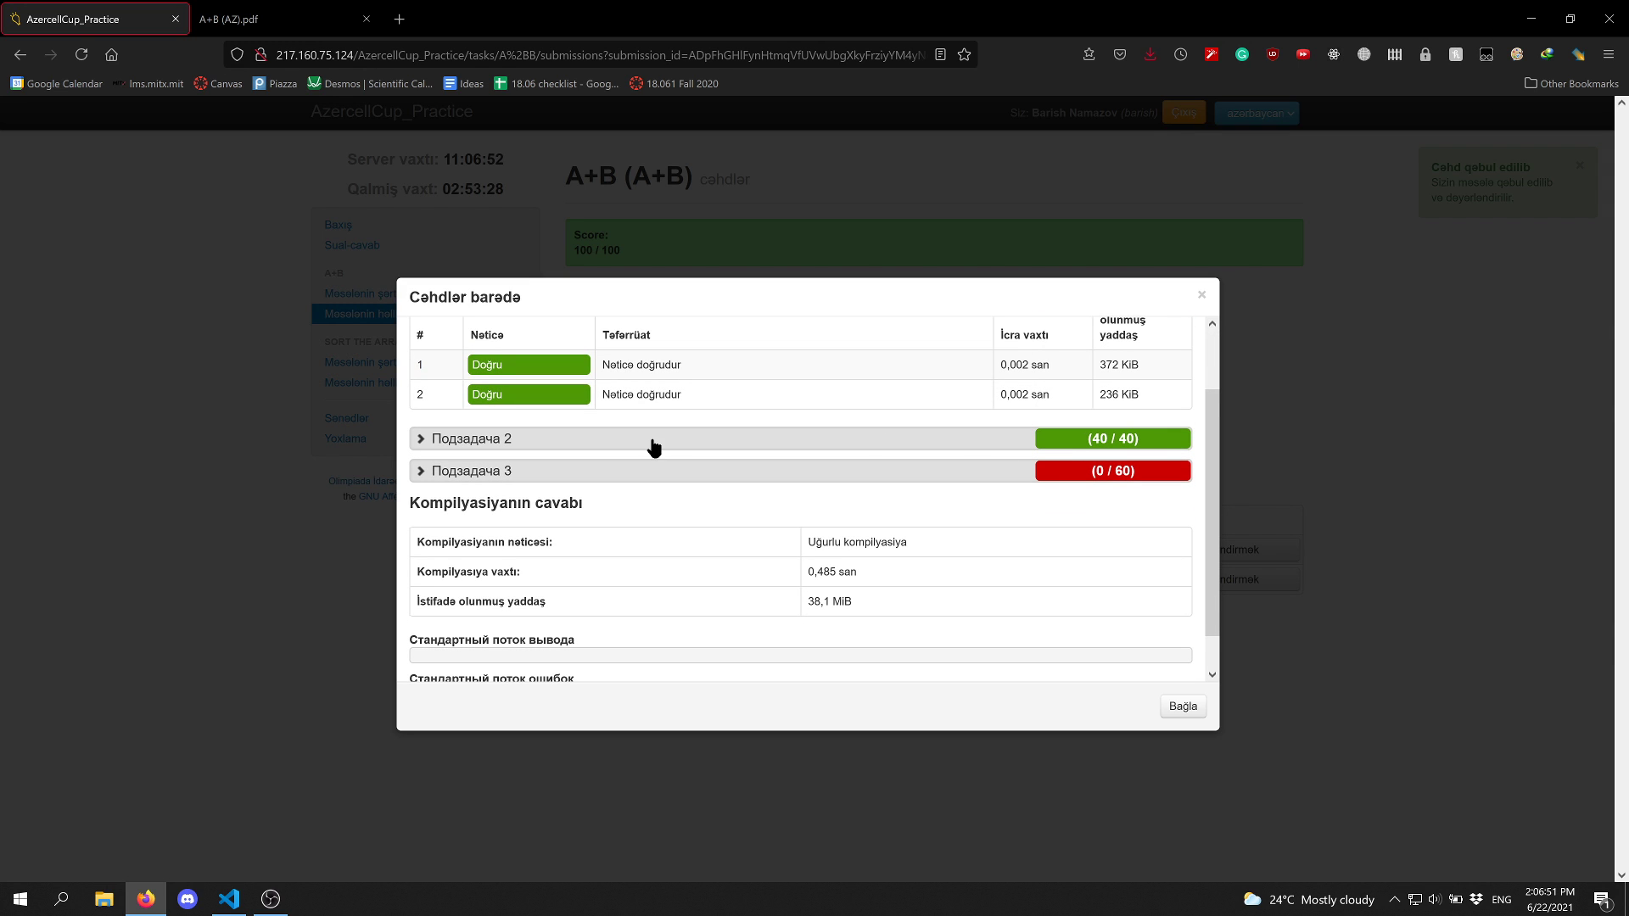
click(774, 447)
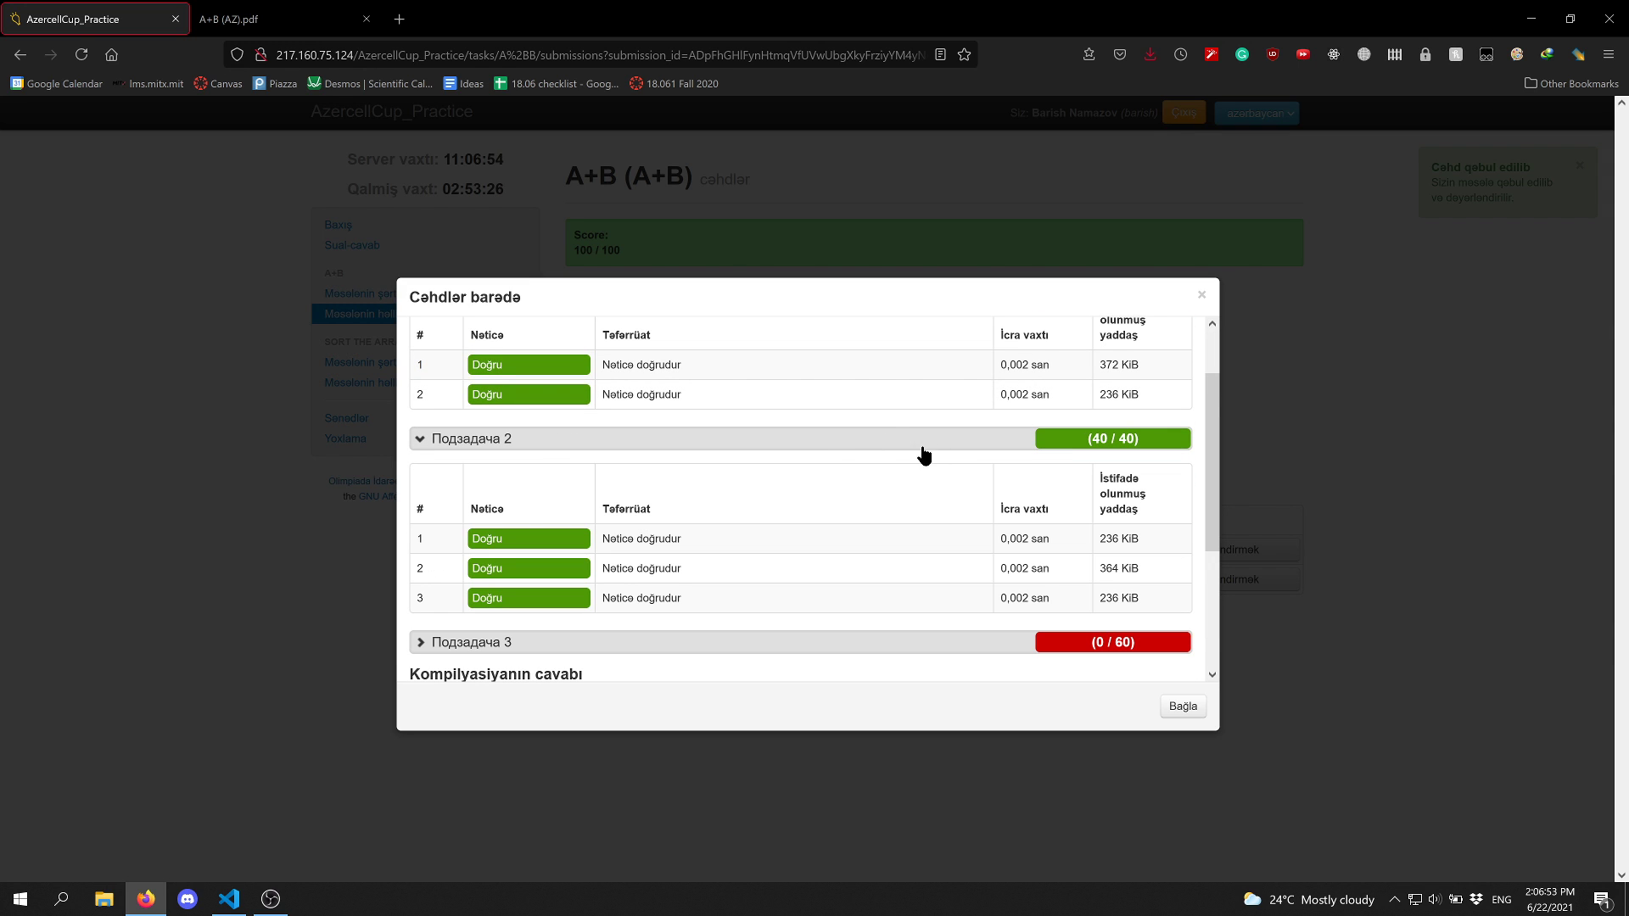
scroll(801, 458, down, 1)
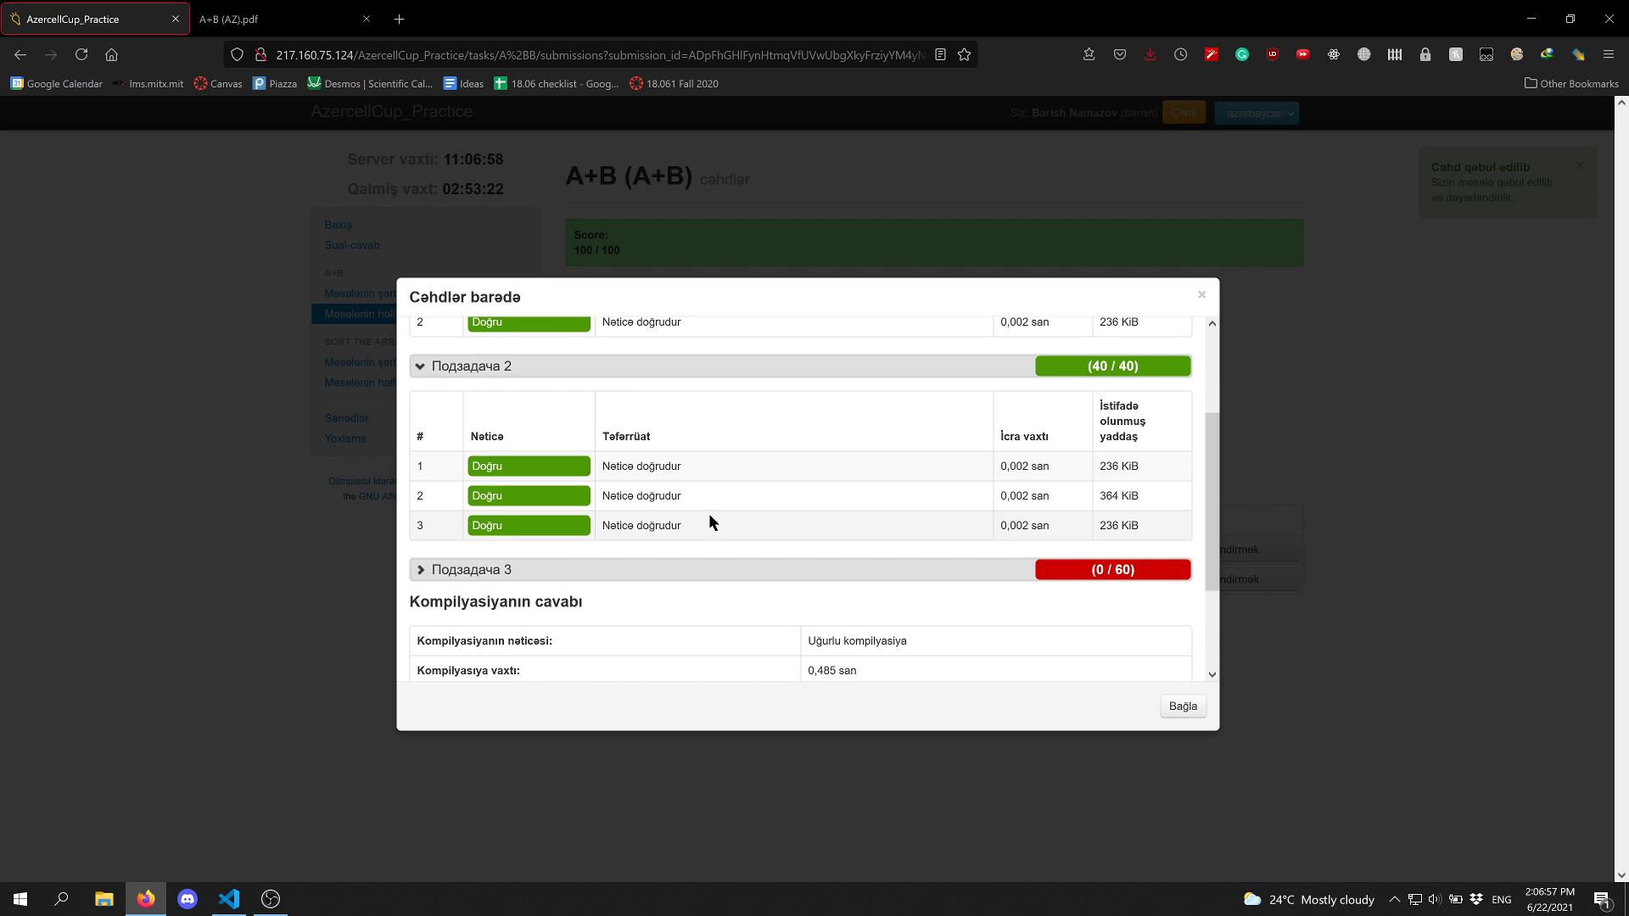
scroll(700, 466, down, 1)
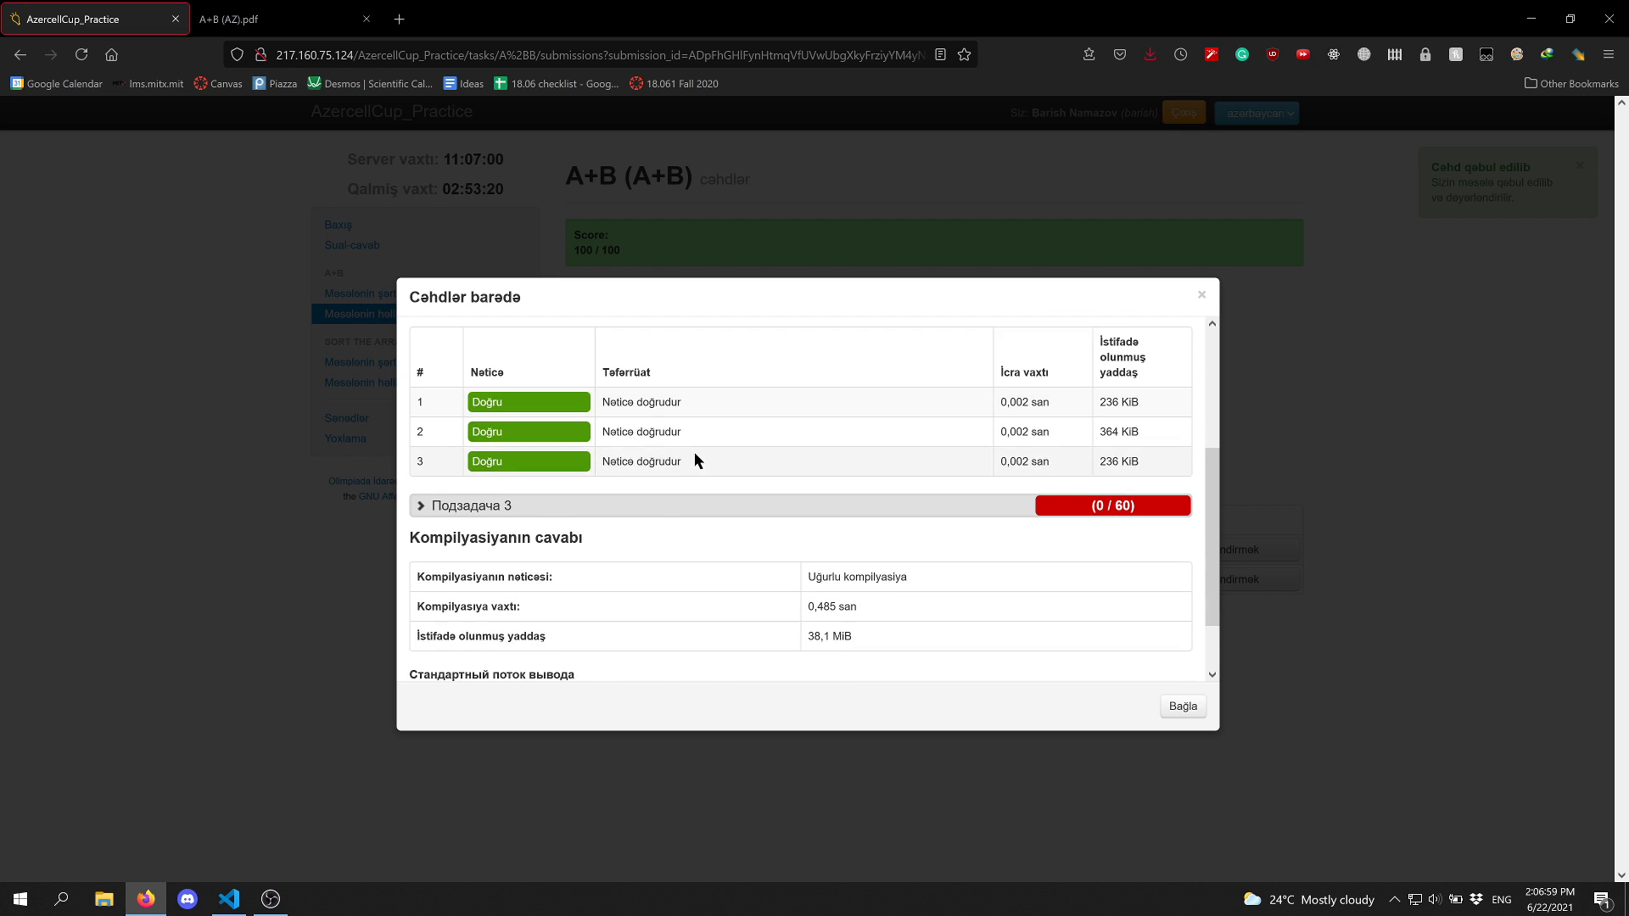
click(729, 506)
scroll(709, 530, down, 1)
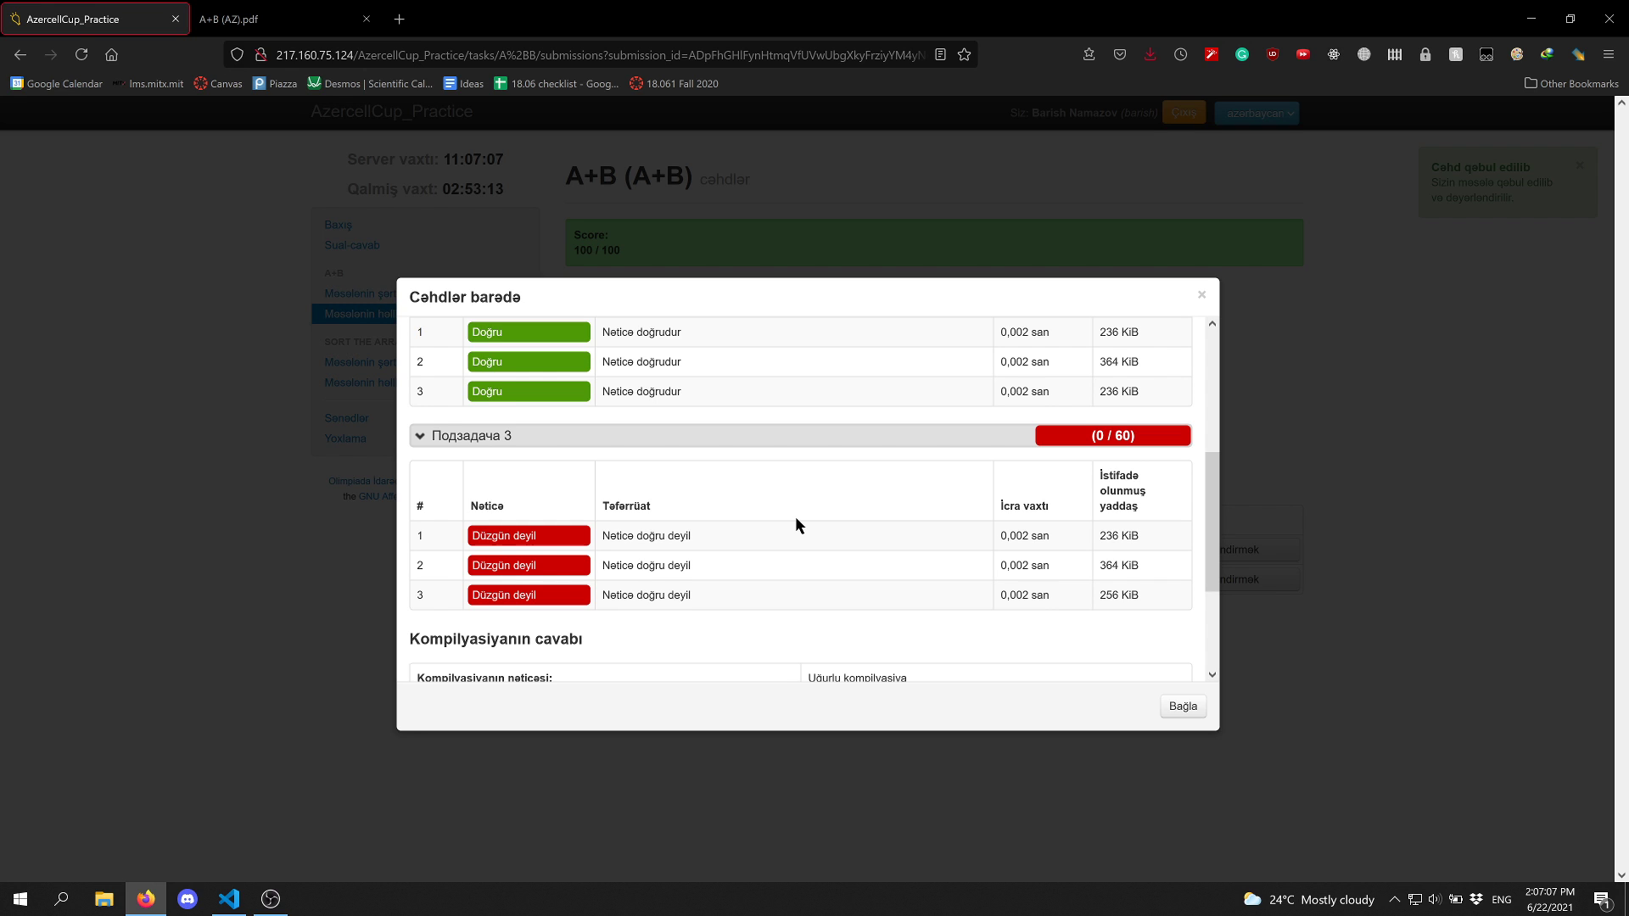
scroll(796, 520, up, 3)
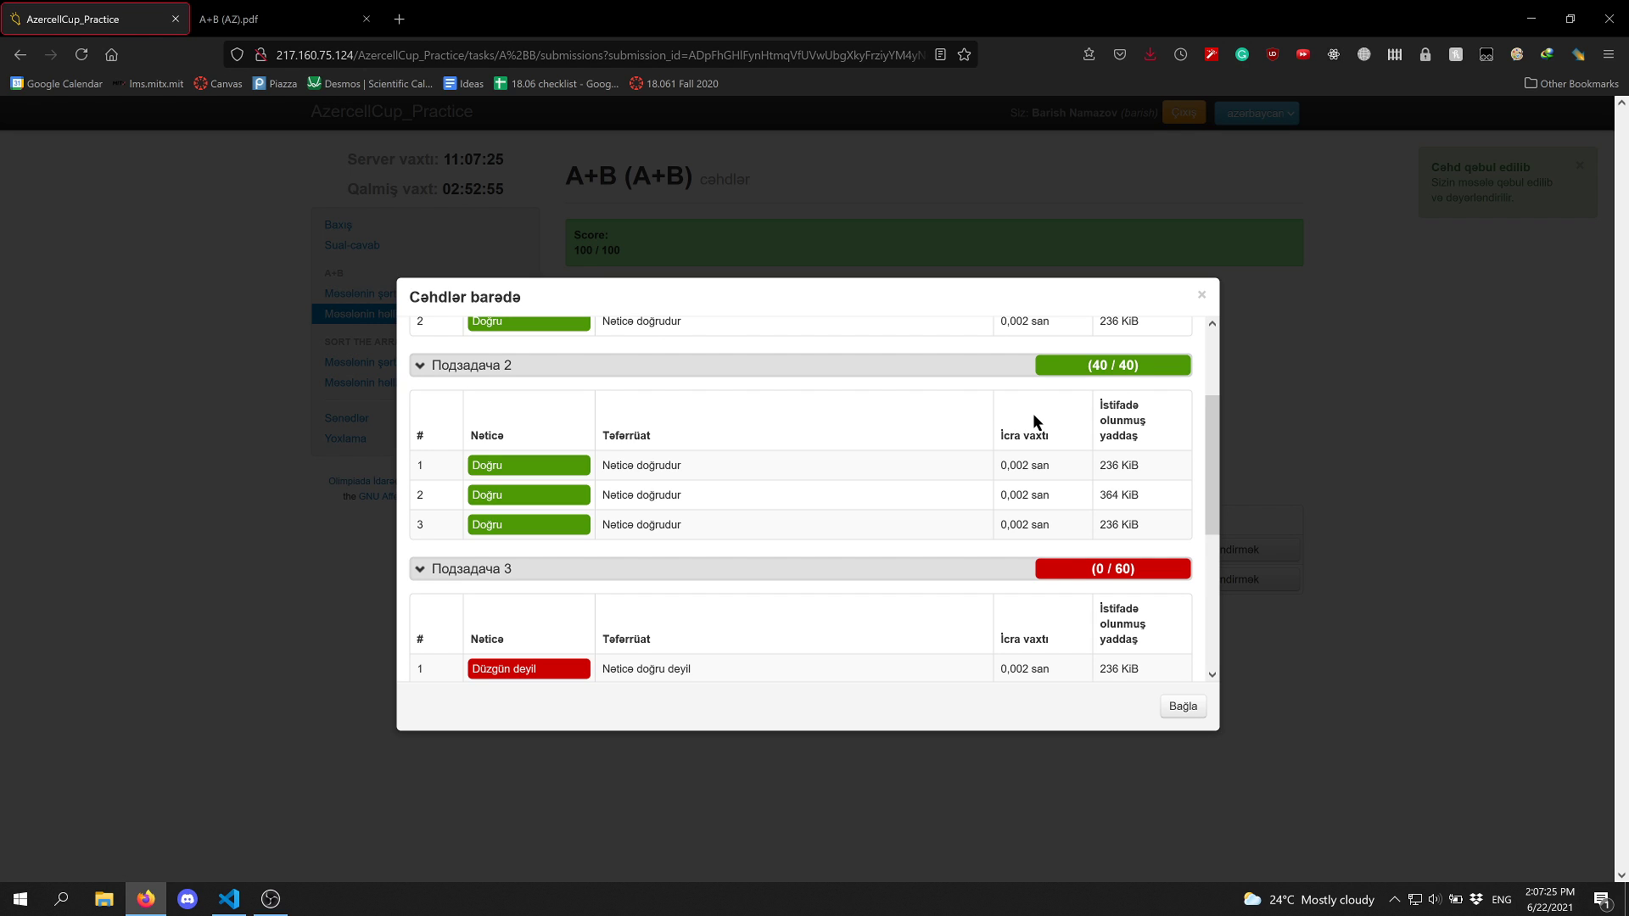
click(1308, 425)
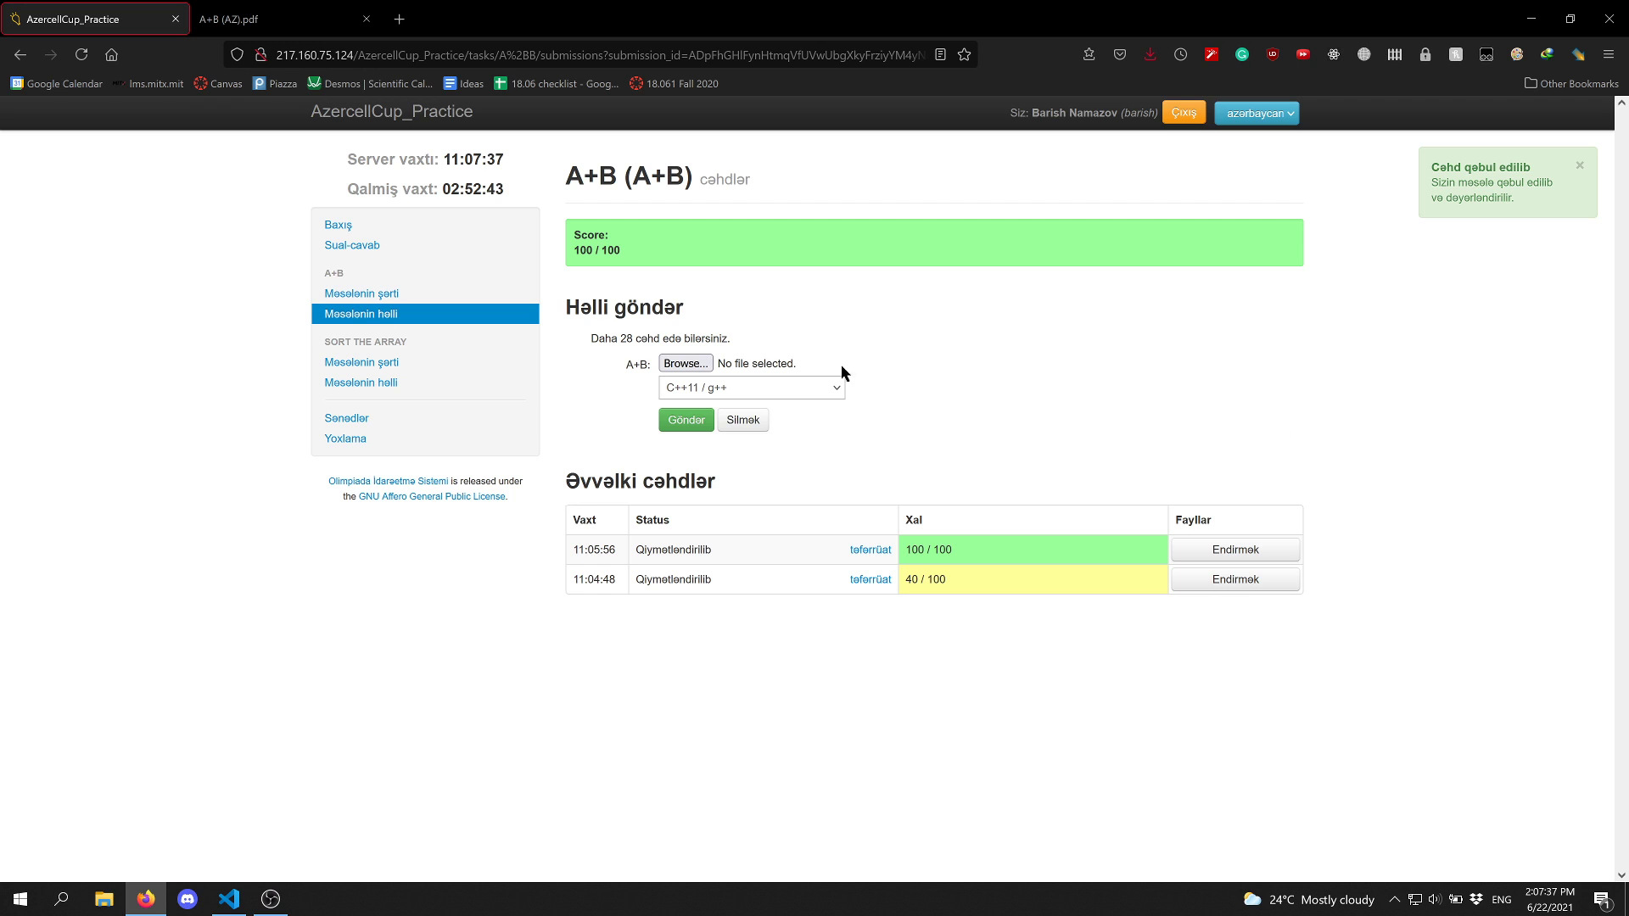
Switch to Visual Studio Code, open A.py and examine how line 1 reads a and b with input().split()
click(229, 898)
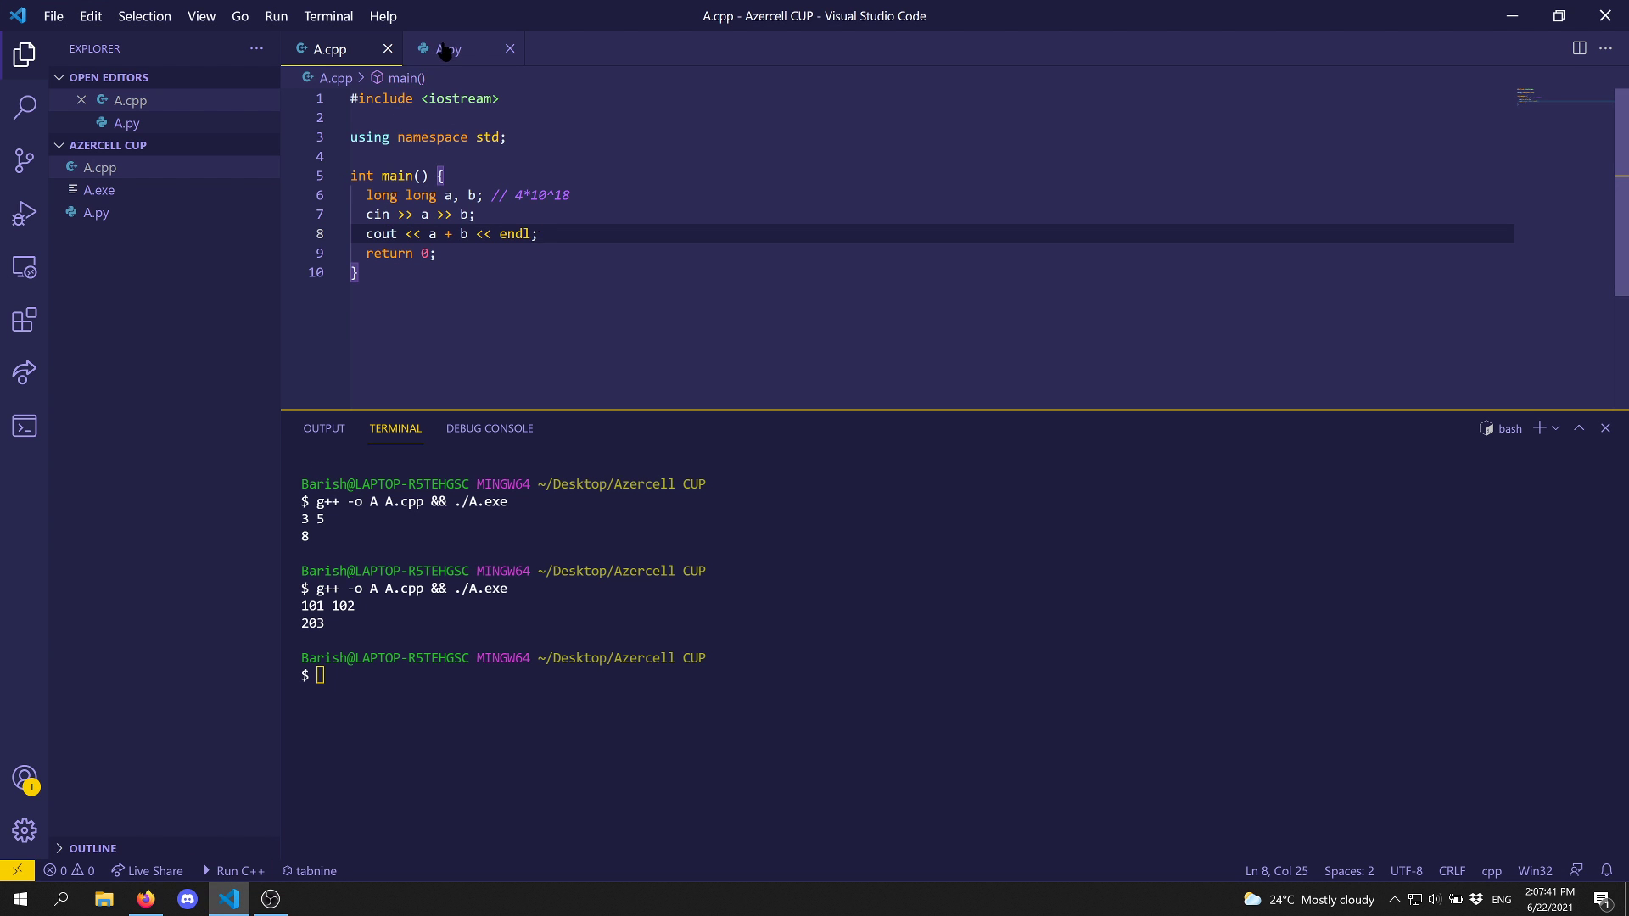
click(446, 51)
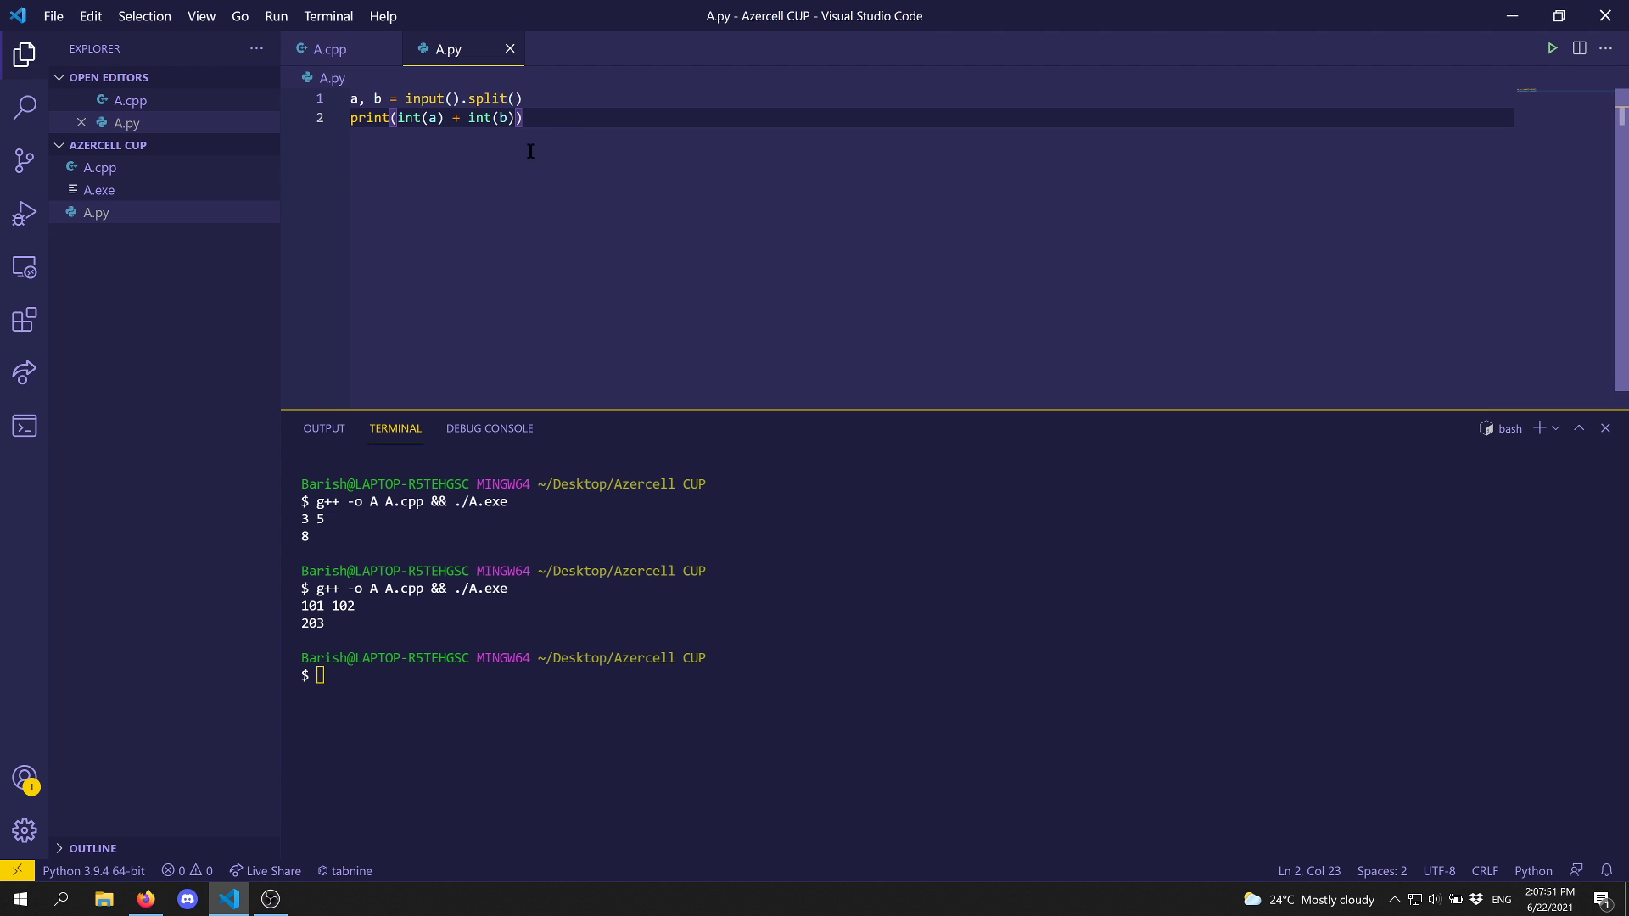
key(Up)
key(Left)
key(Left)
key(Left)
key(Left)
key(Left)
key(Left)
key(Left)
key(shift+Left)
key(shift+Left)
key(shift+Left)
key(shift+Left)
key(shift+Left)
key(shift+Left)
key(shift+Left)
key(shift+Left)
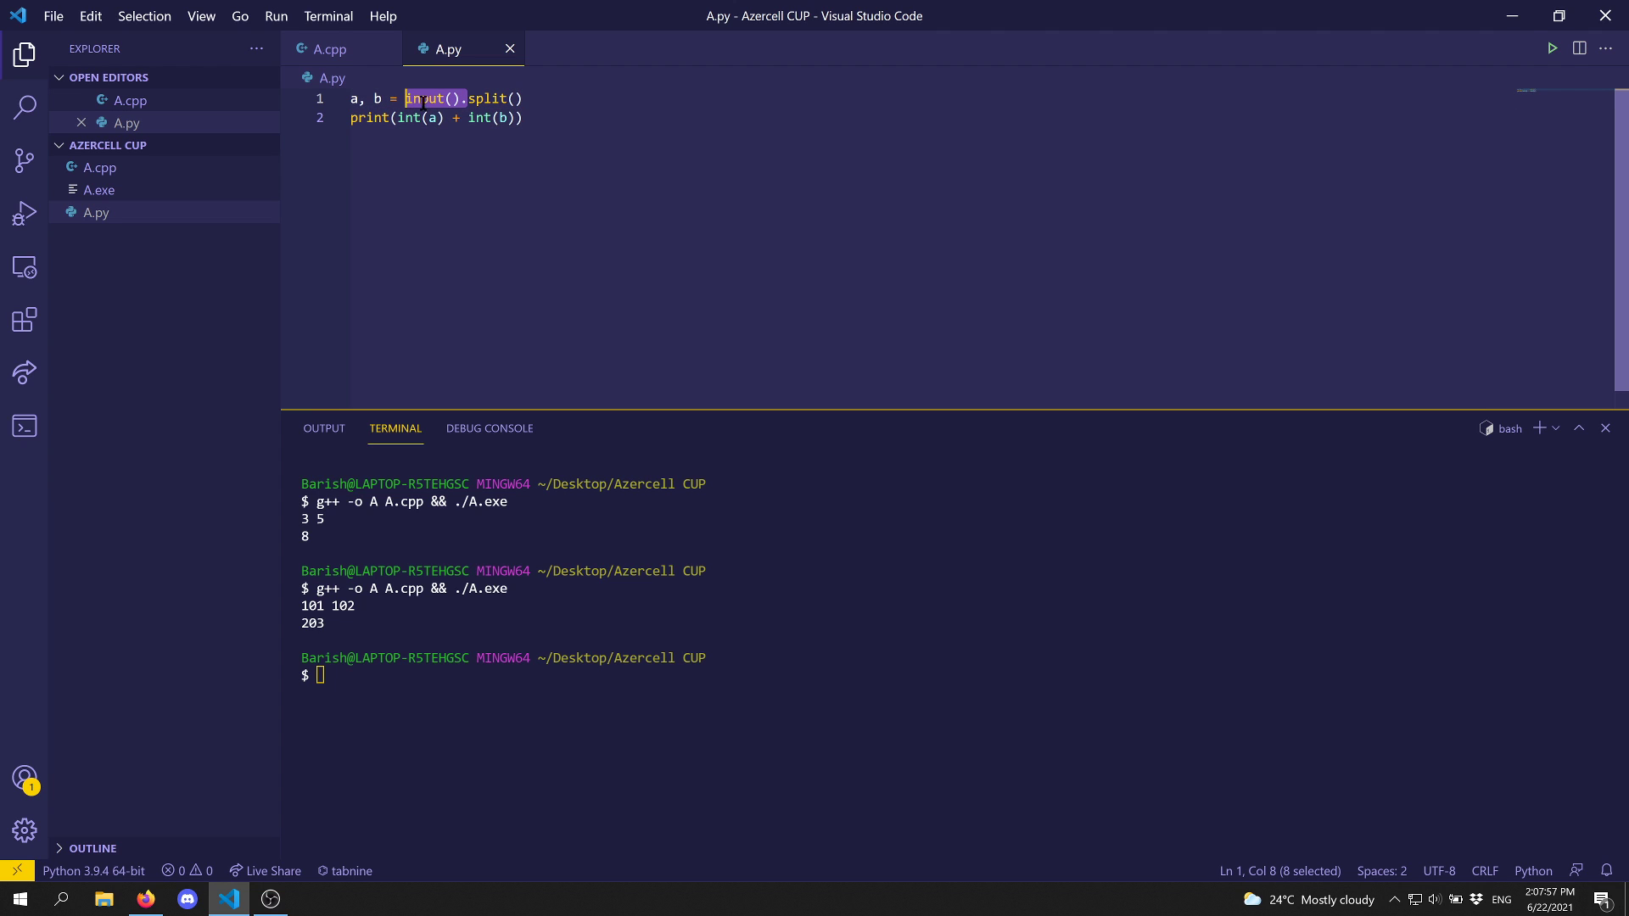
key(Down)
key(End)
click(429, 98)
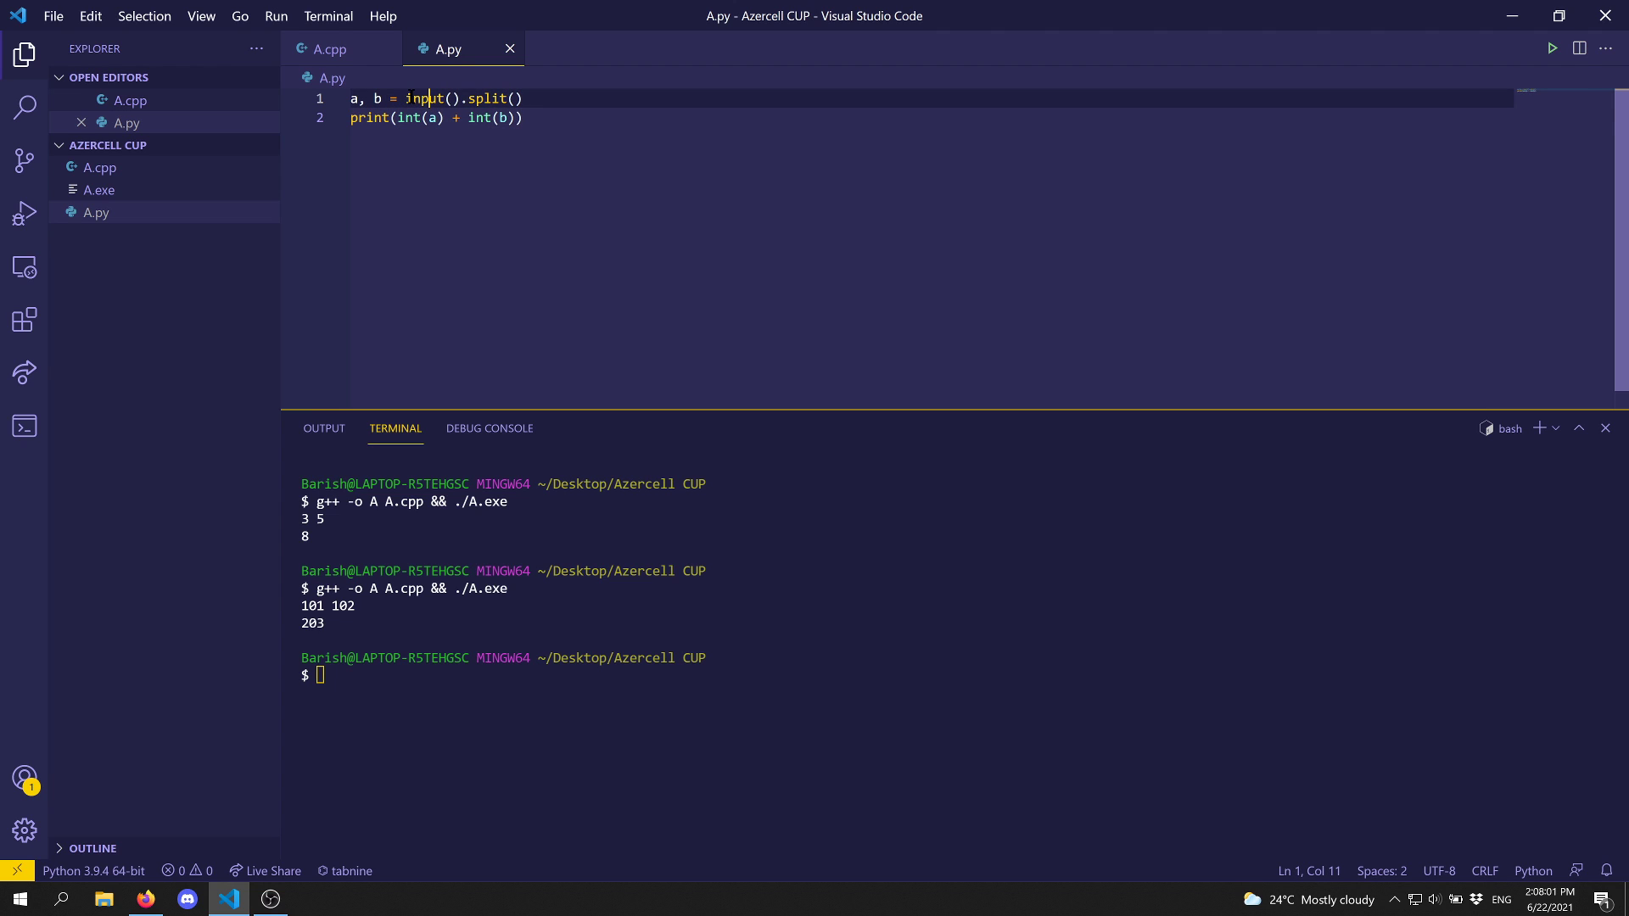
click(422, 99)
mouse_move(431, 96)
click(471, 99)
click(538, 102)
click(468, 102)
Examine the int(a) and int(b) conversions in the print line of A.py
mouse_move(399, 118)
drag(399, 119, 443, 123)
click(469, 123)
key(shift+Right)
key(shift+Right)
key(shift+Right)
key(shift+Right)
key(shift+Right)
key(shift+Right)
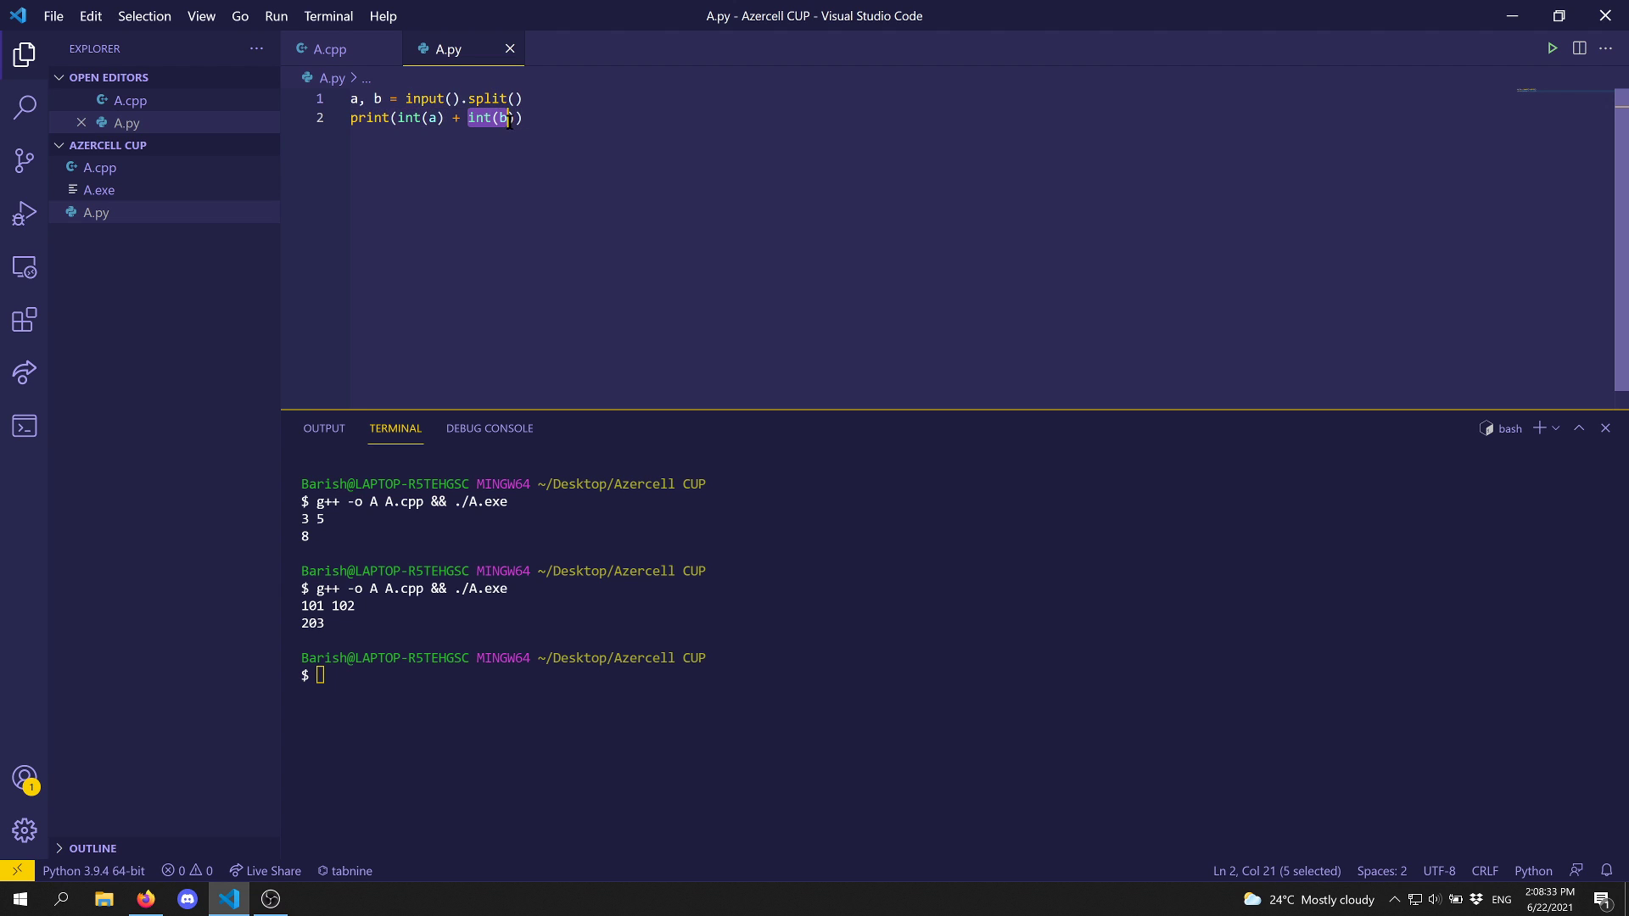
click(468, 121)
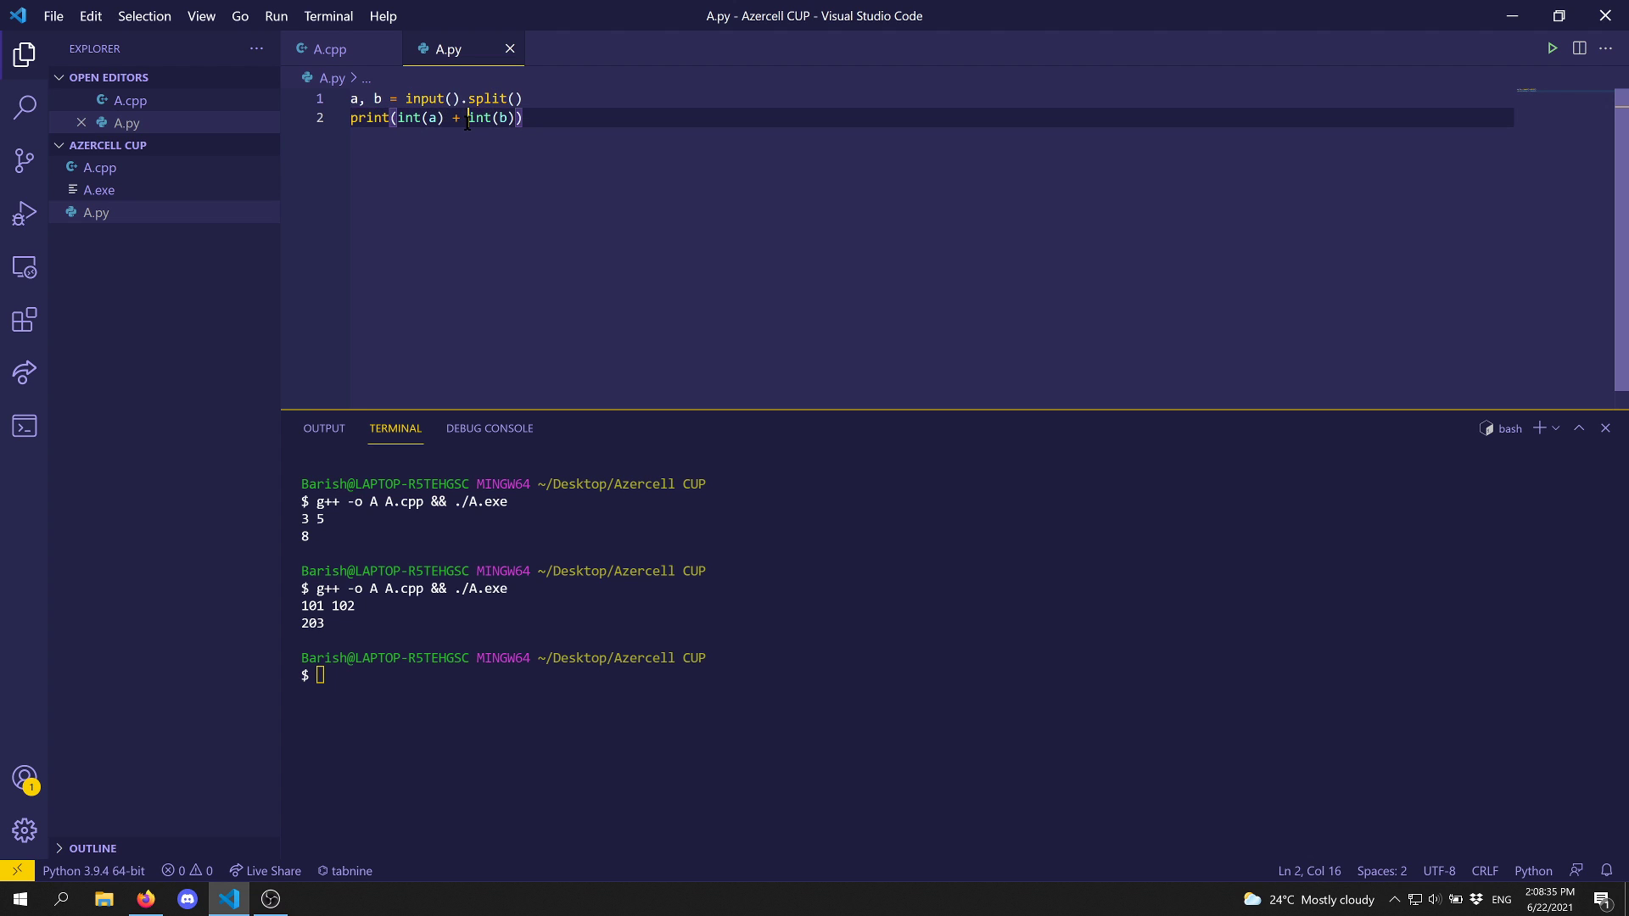
mouse_move(470, 125)
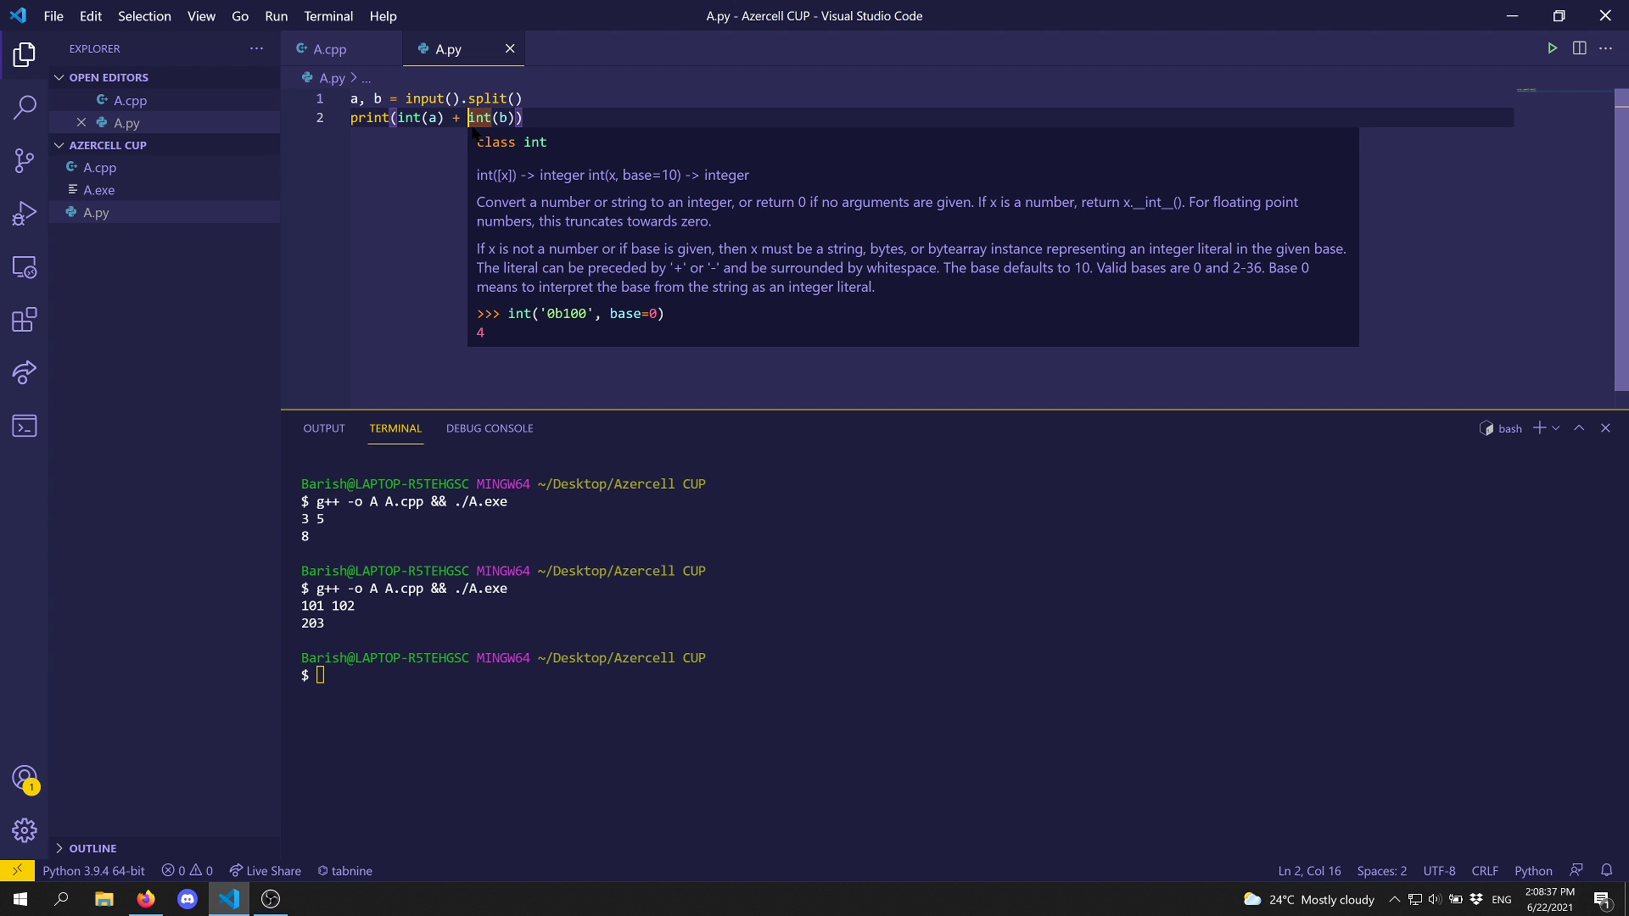
Run python A.py in the terminal, test it with the input 3 5, and return to the code editor
click(632, 573)
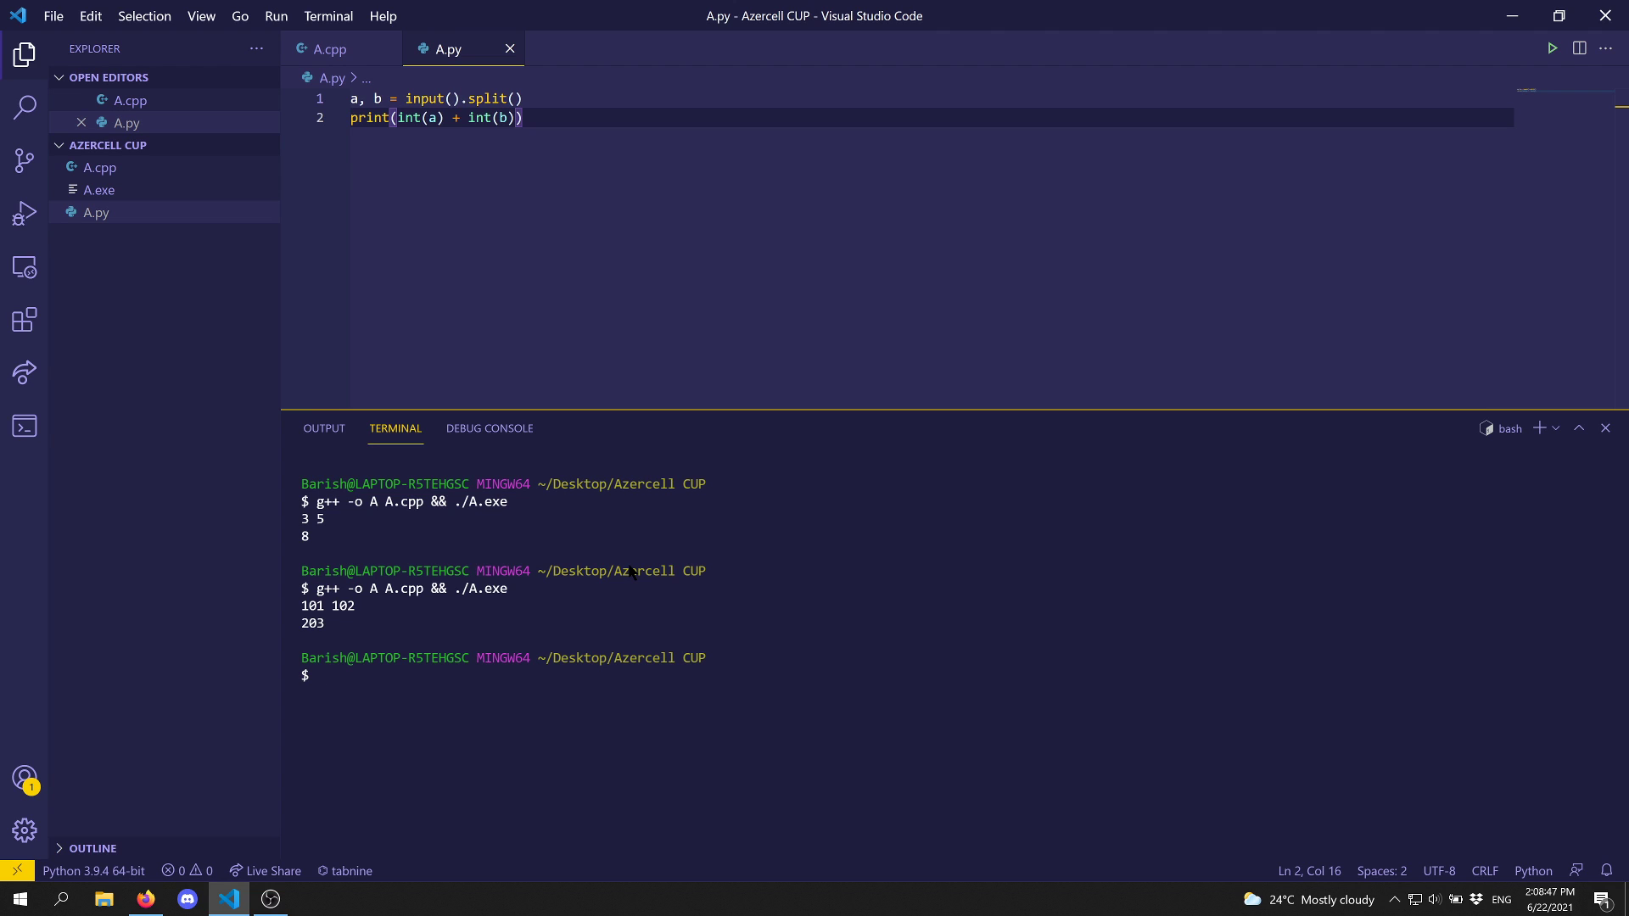
text(python A.py)
key(Return)
text(3 5)
key(Return)
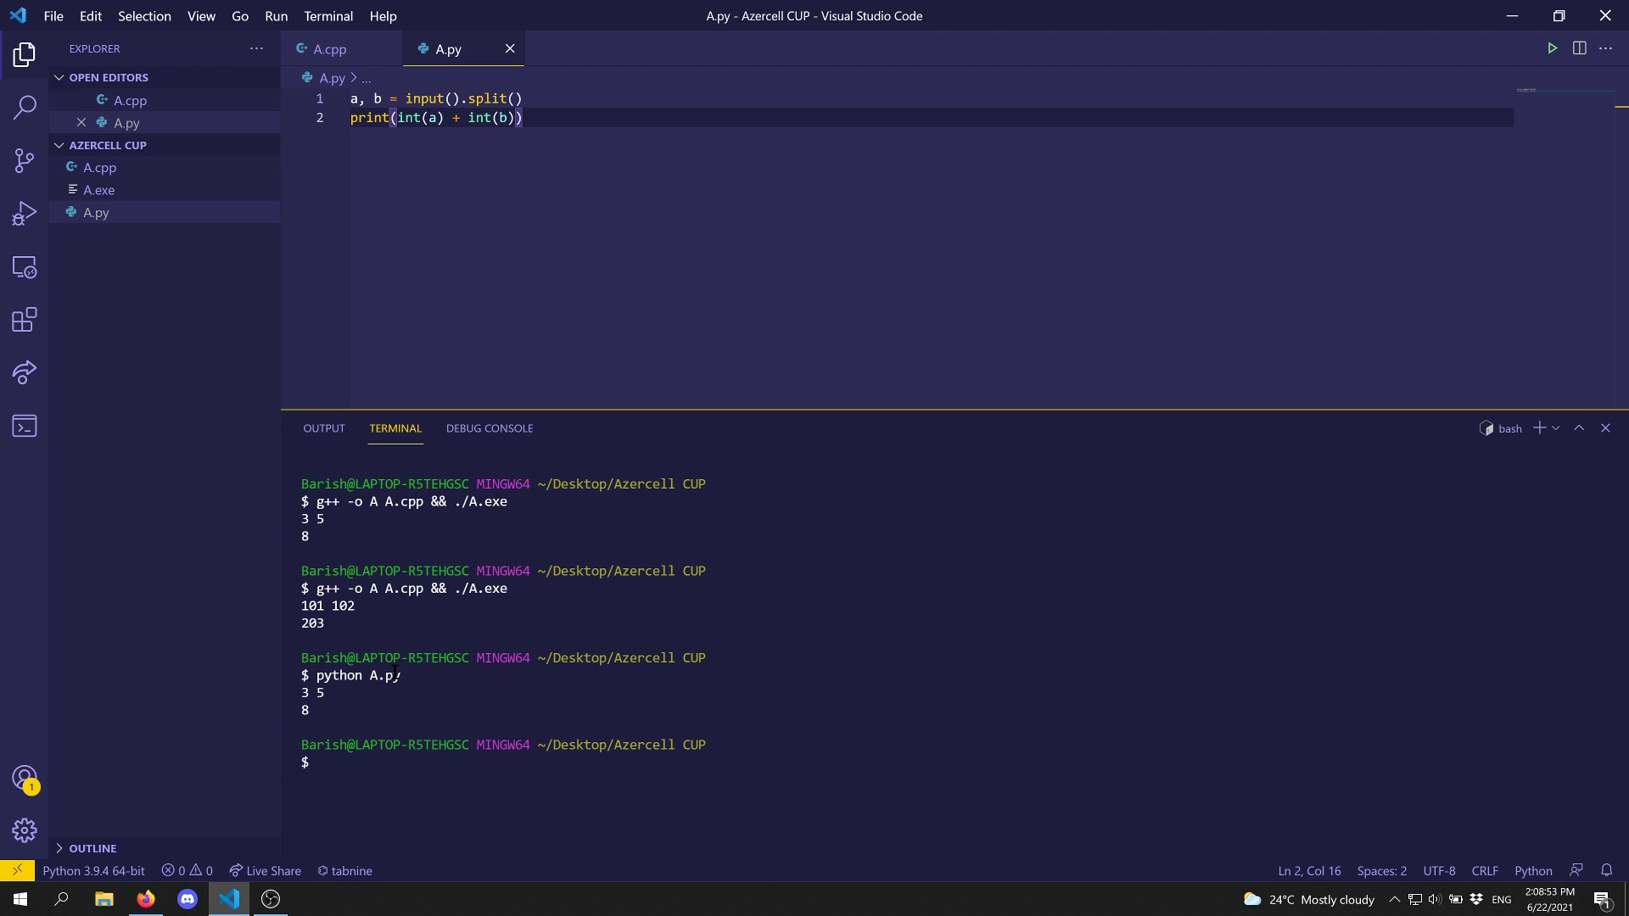
click(580, 331)
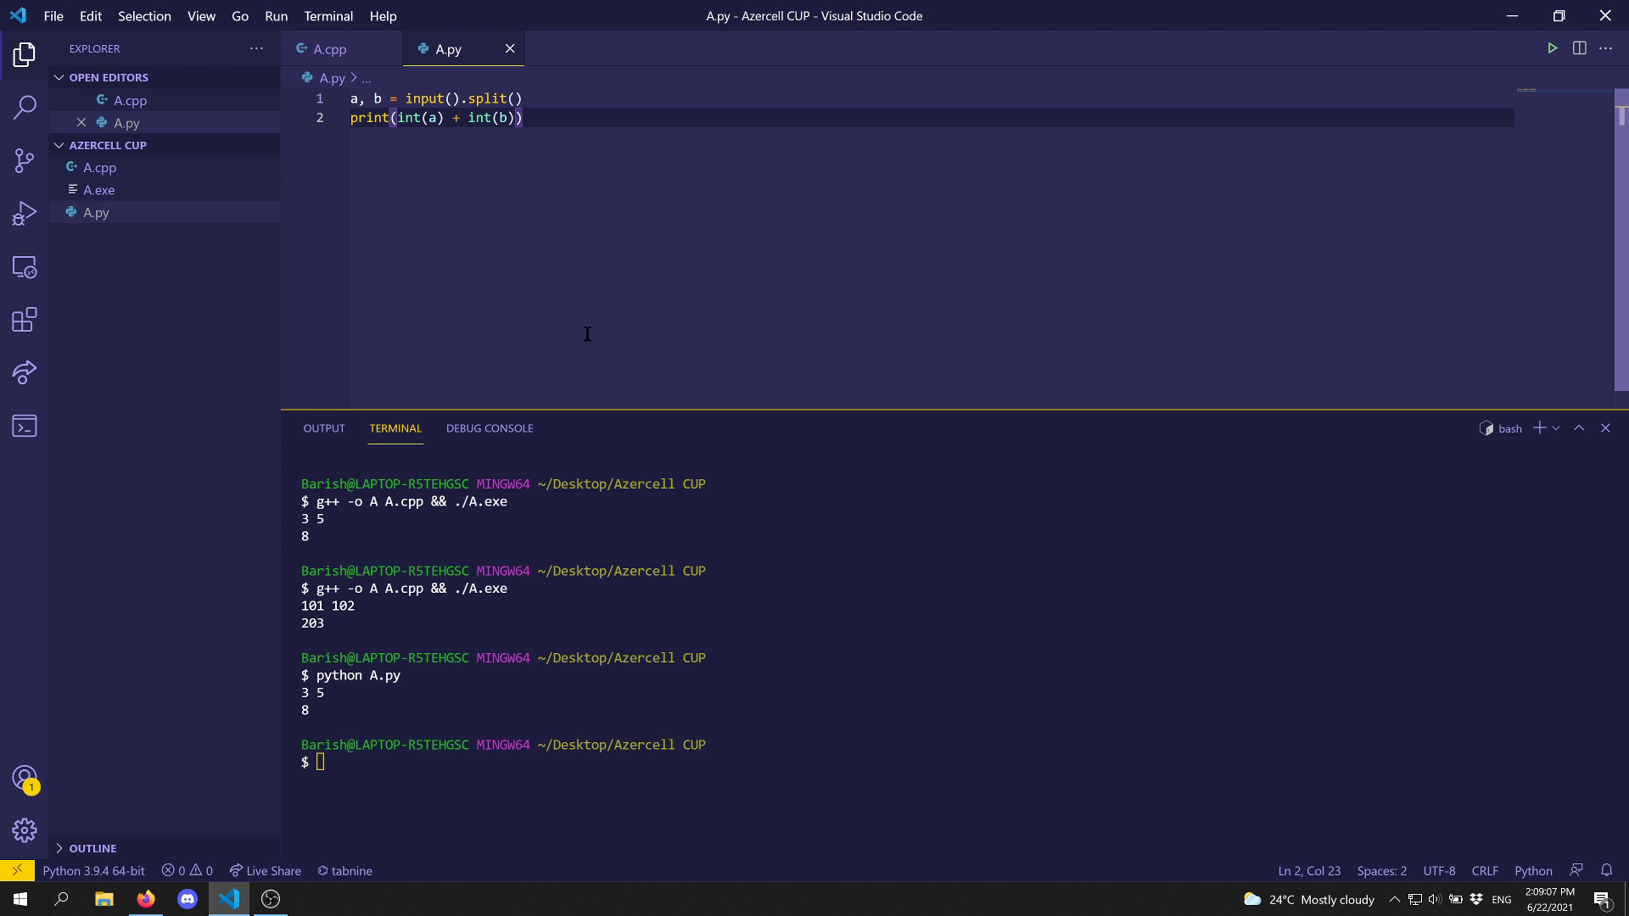
Switch back to Firefox, choose A.py as the A+B solution with Python 3 / CPython as the language, and submit it
key(alt+Tab)
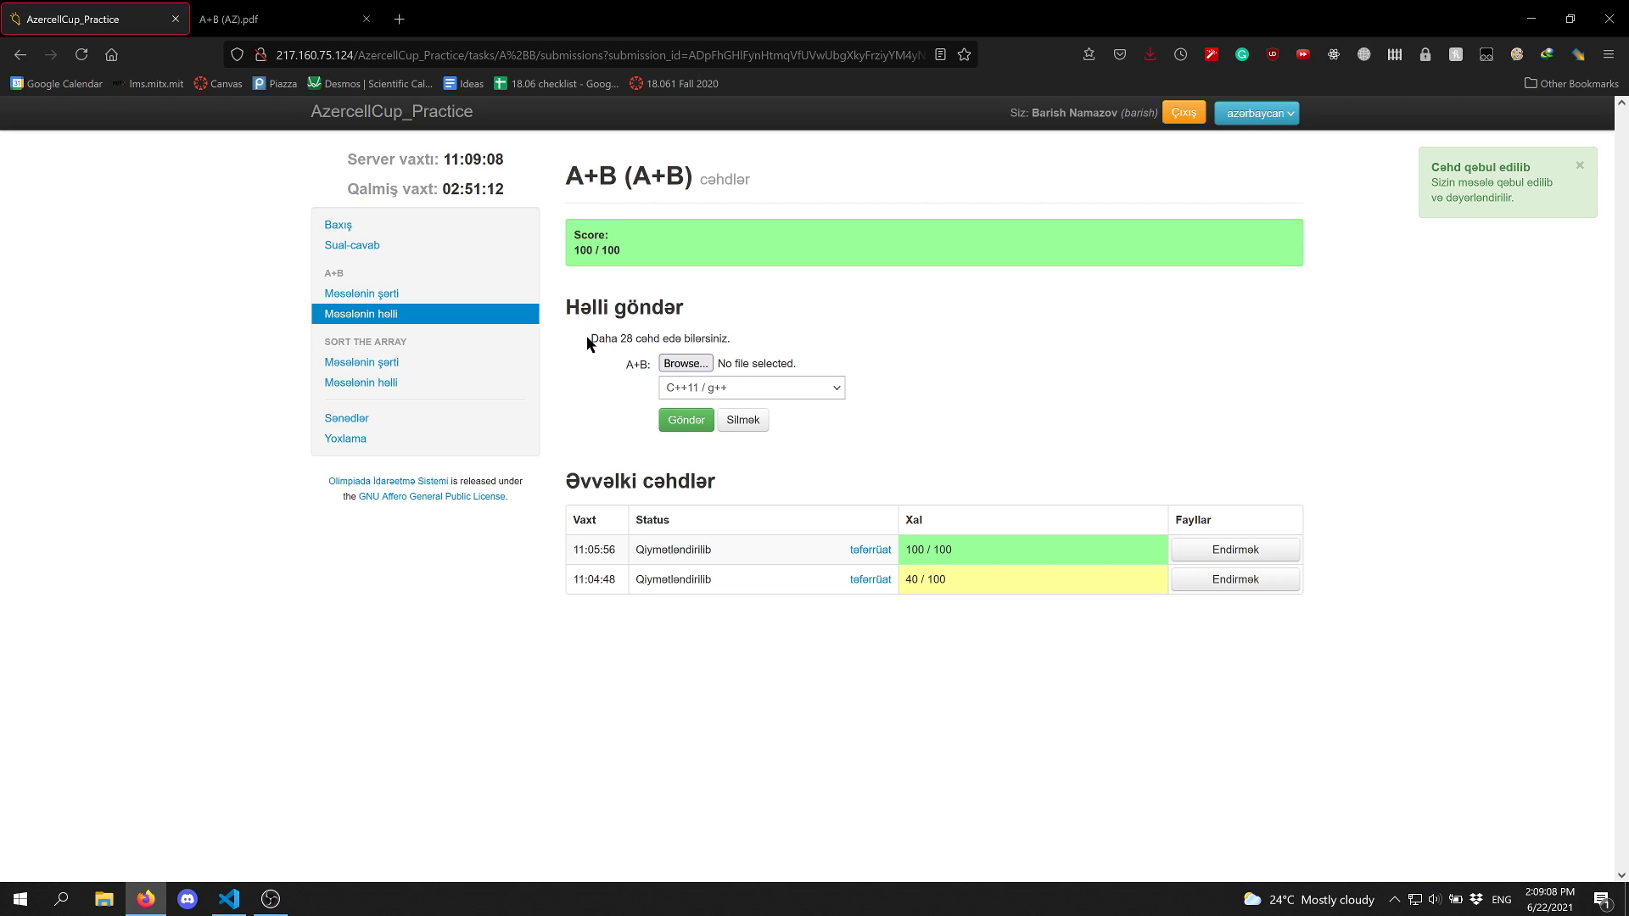
click(703, 365)
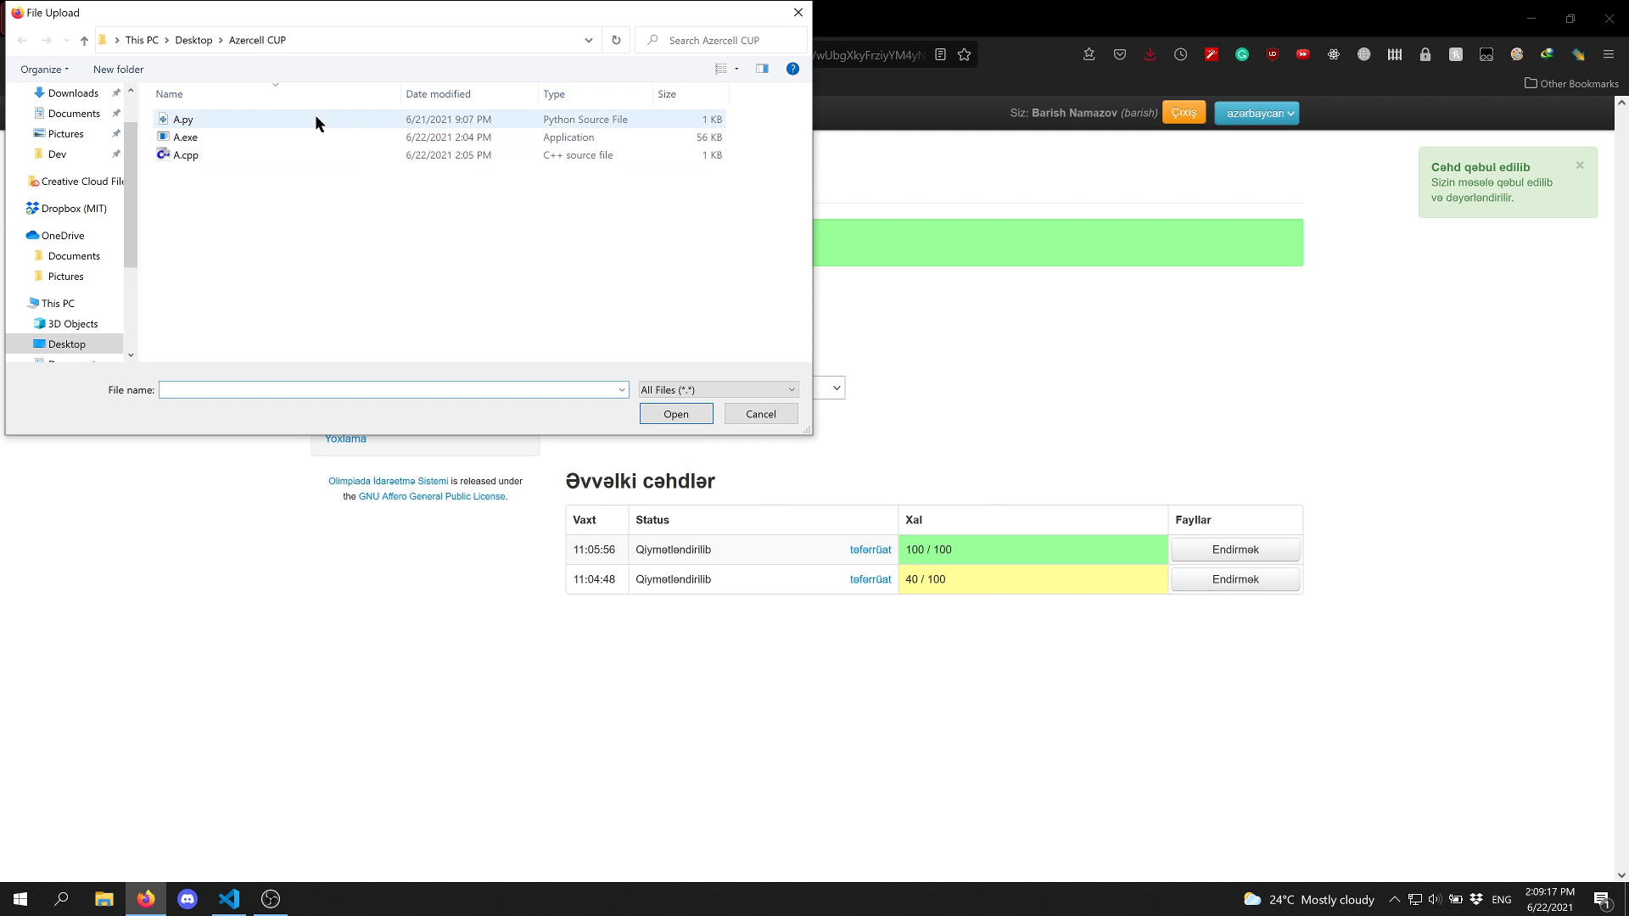
key(Escape)
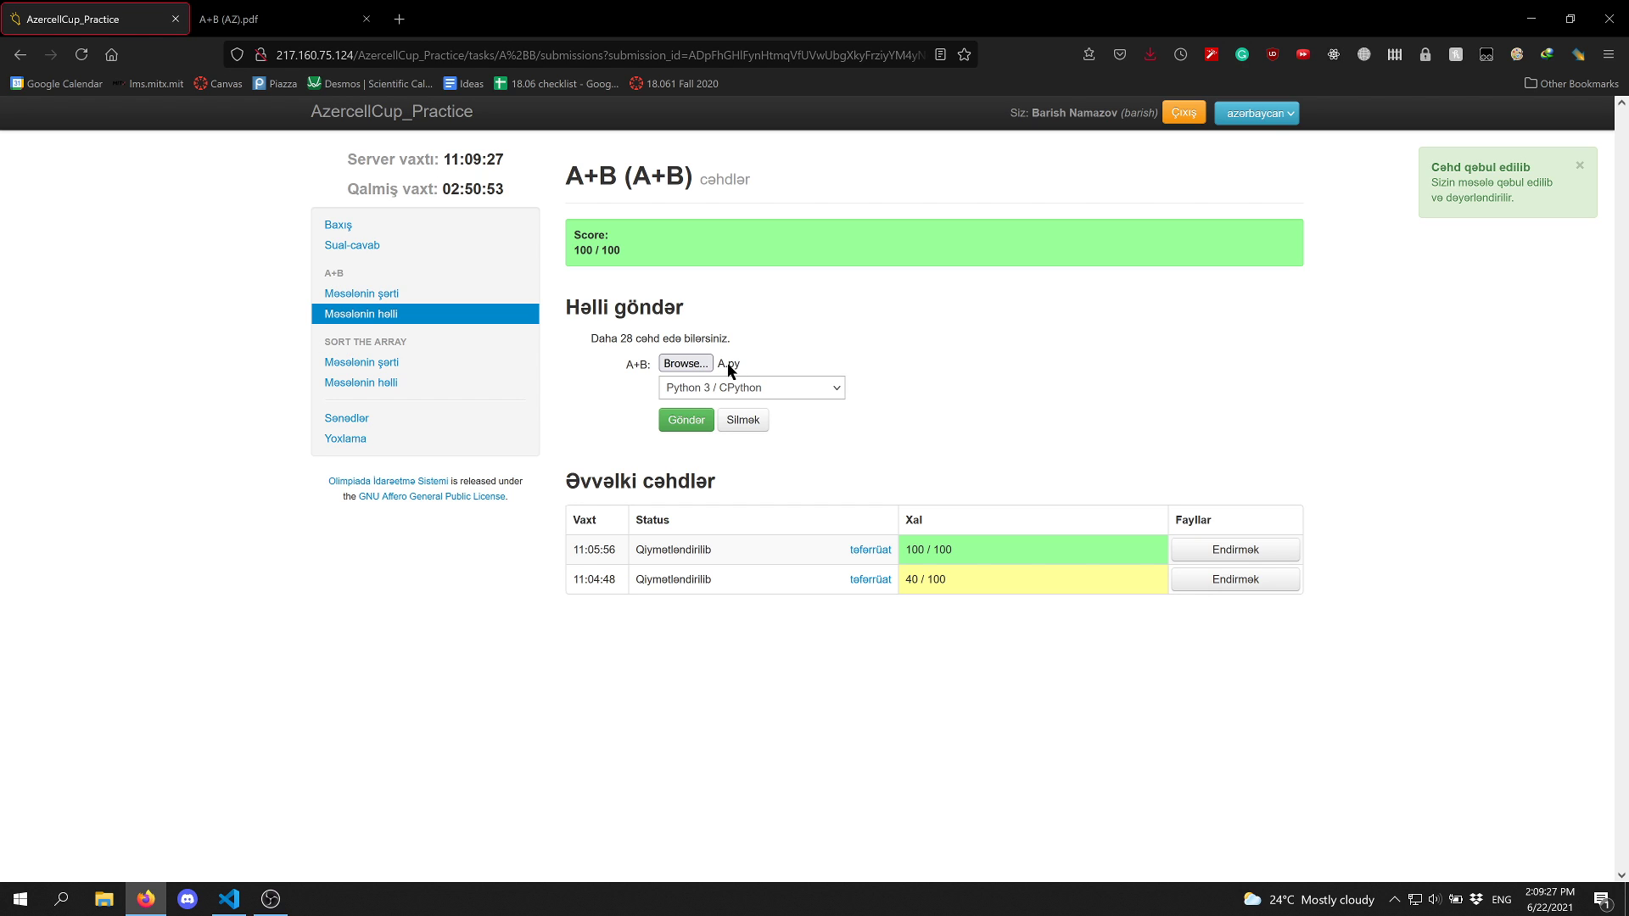
click(686, 420)
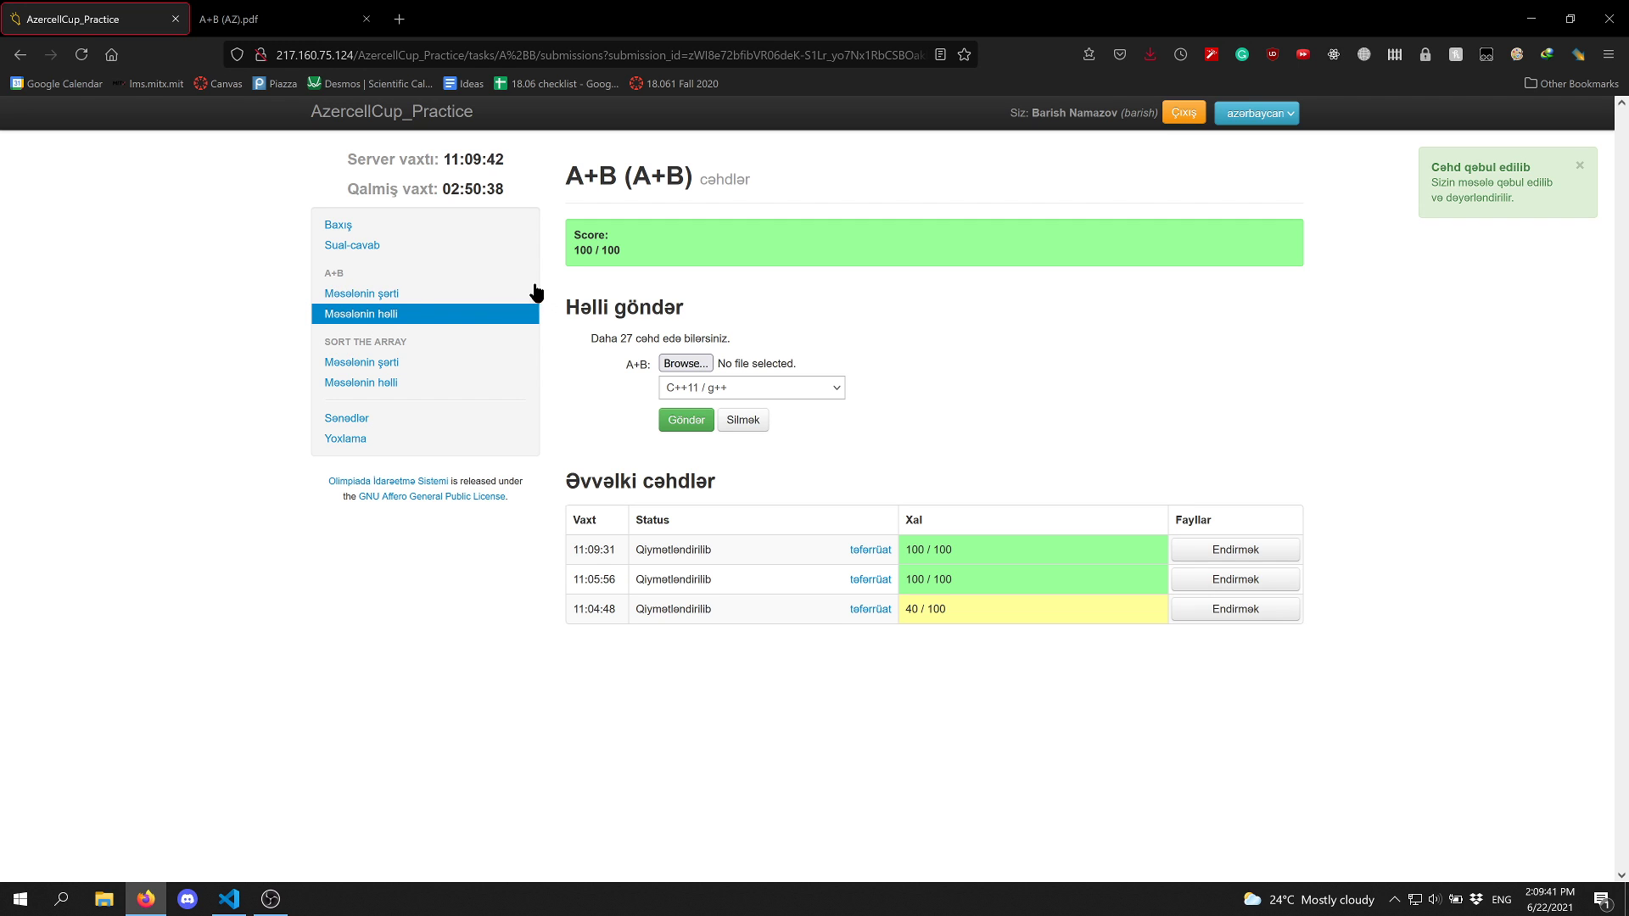
View the Sort The Array task's statement page, then open the contest's Sual-cavab page
click(388, 363)
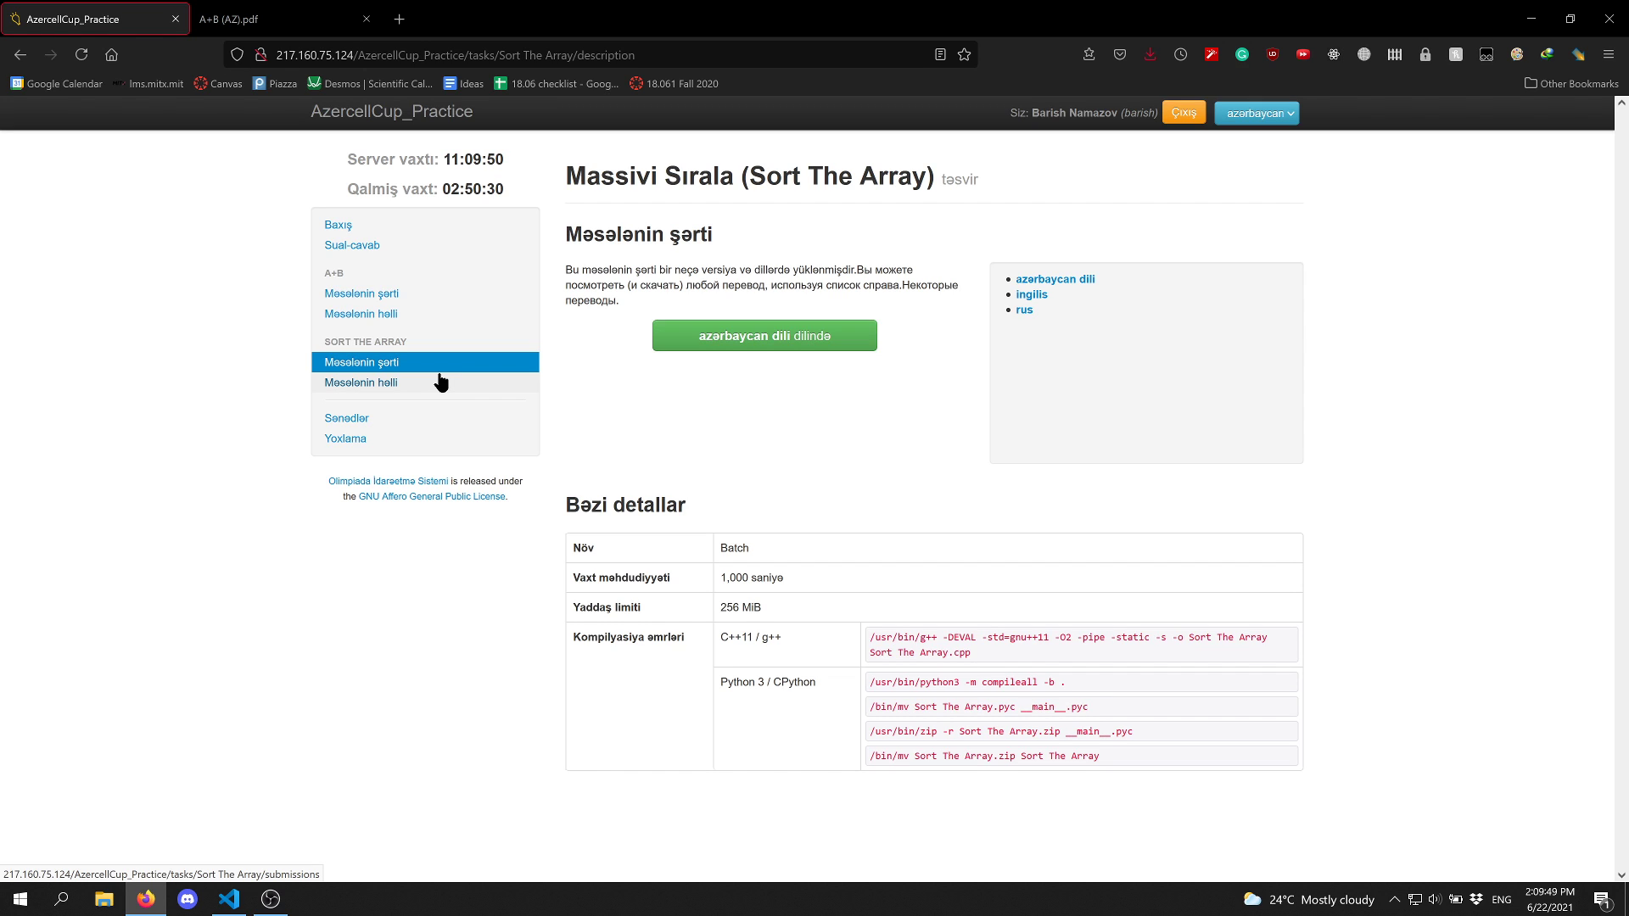
click(441, 383)
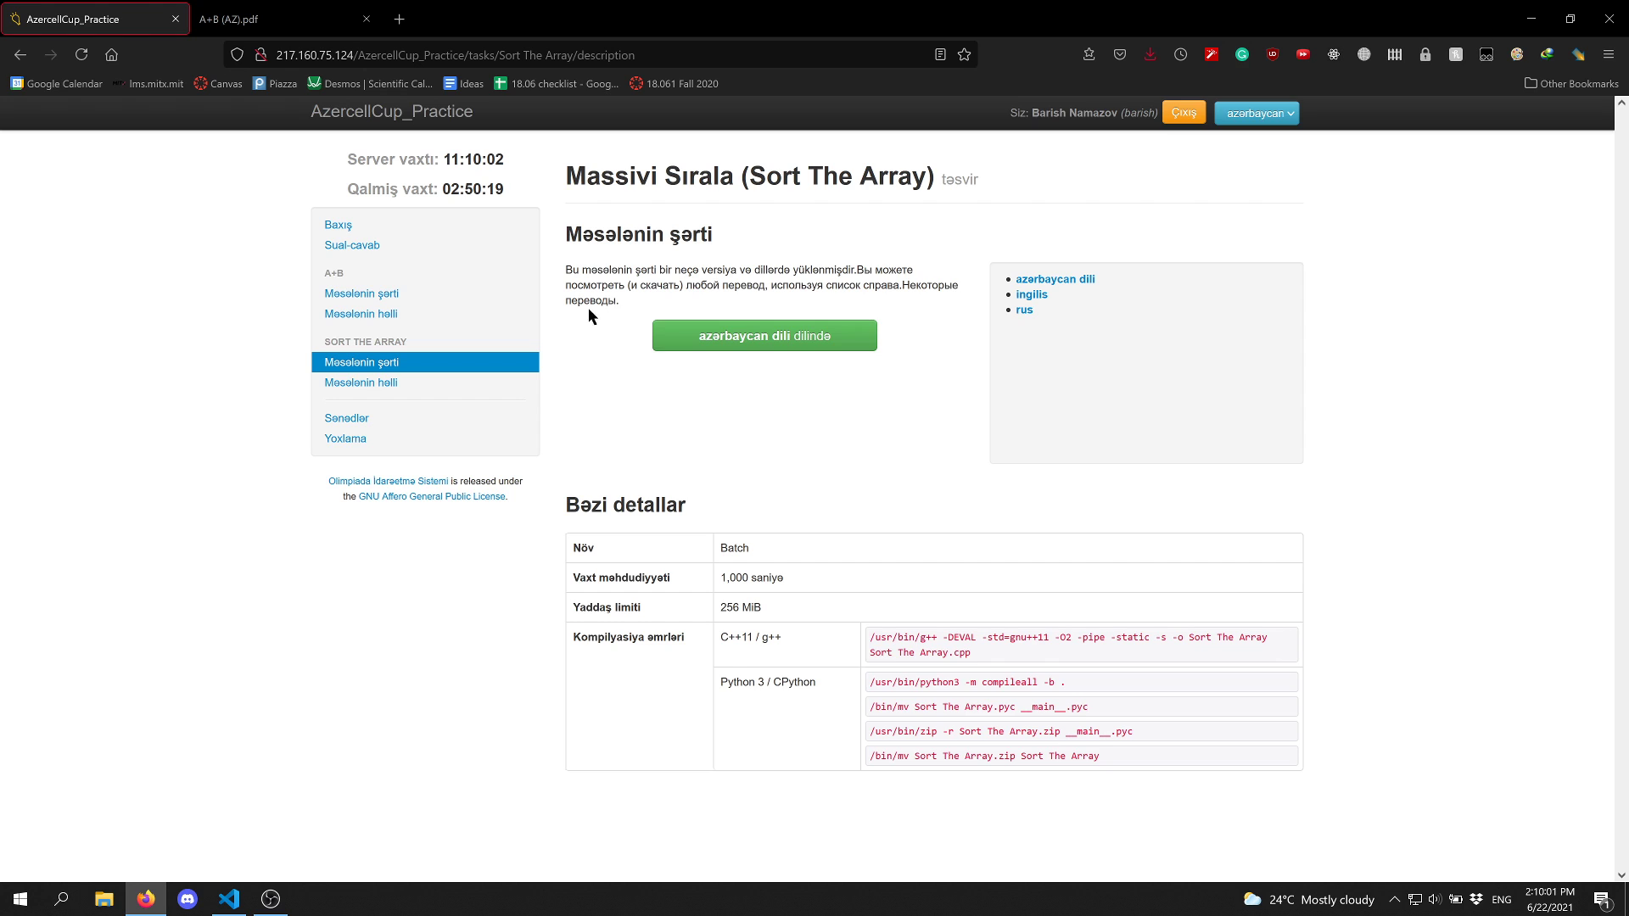
click(462, 248)
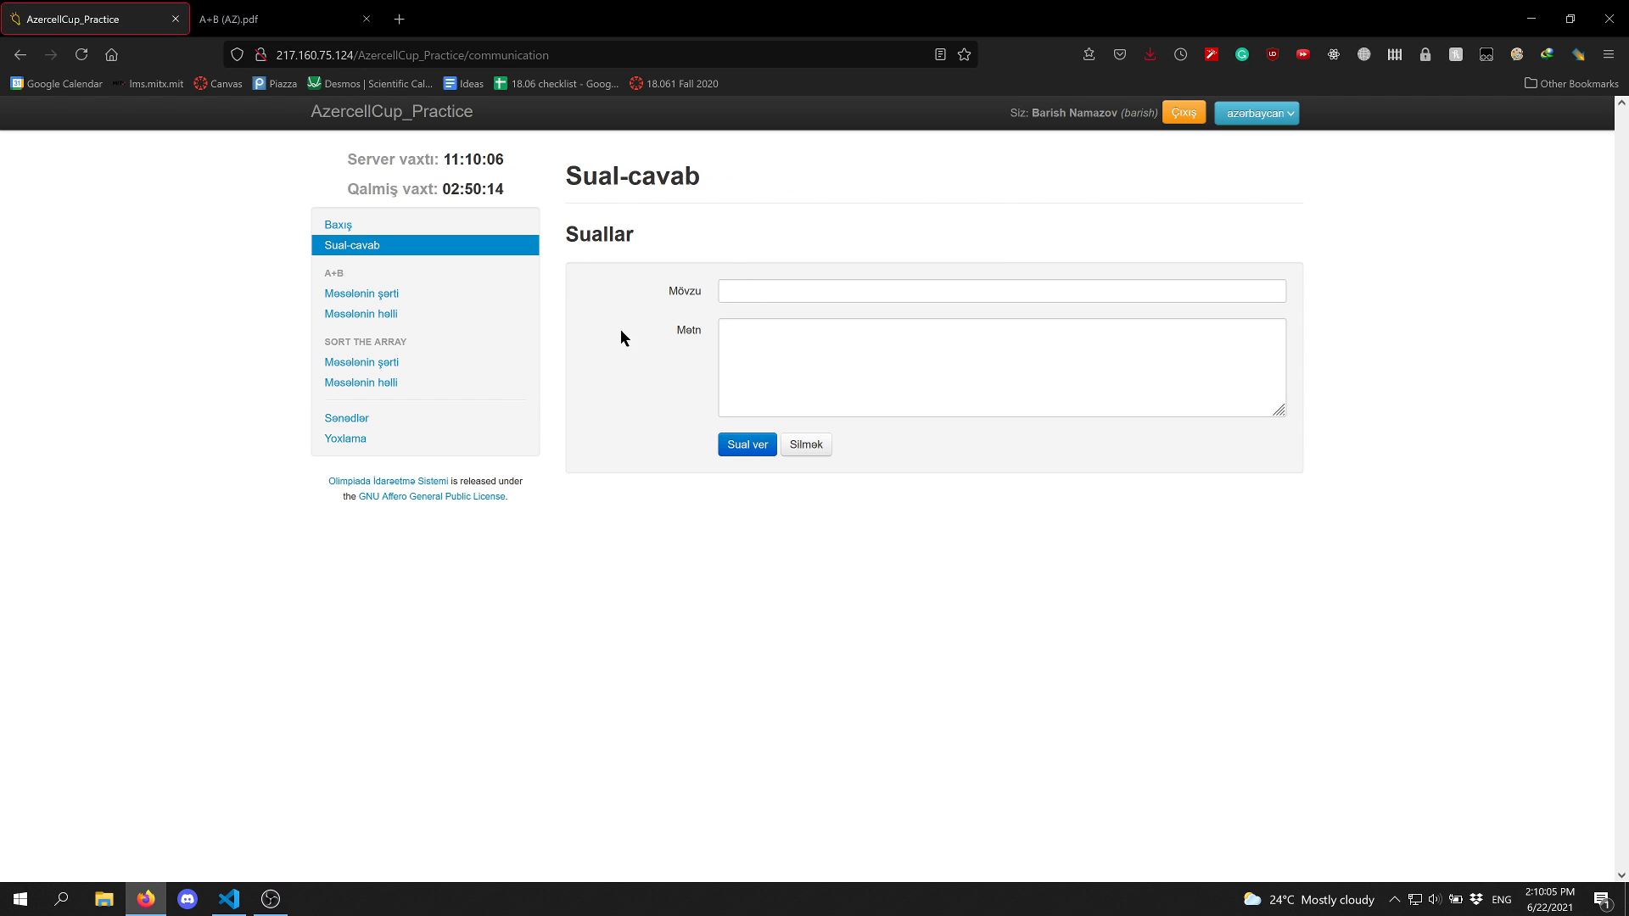